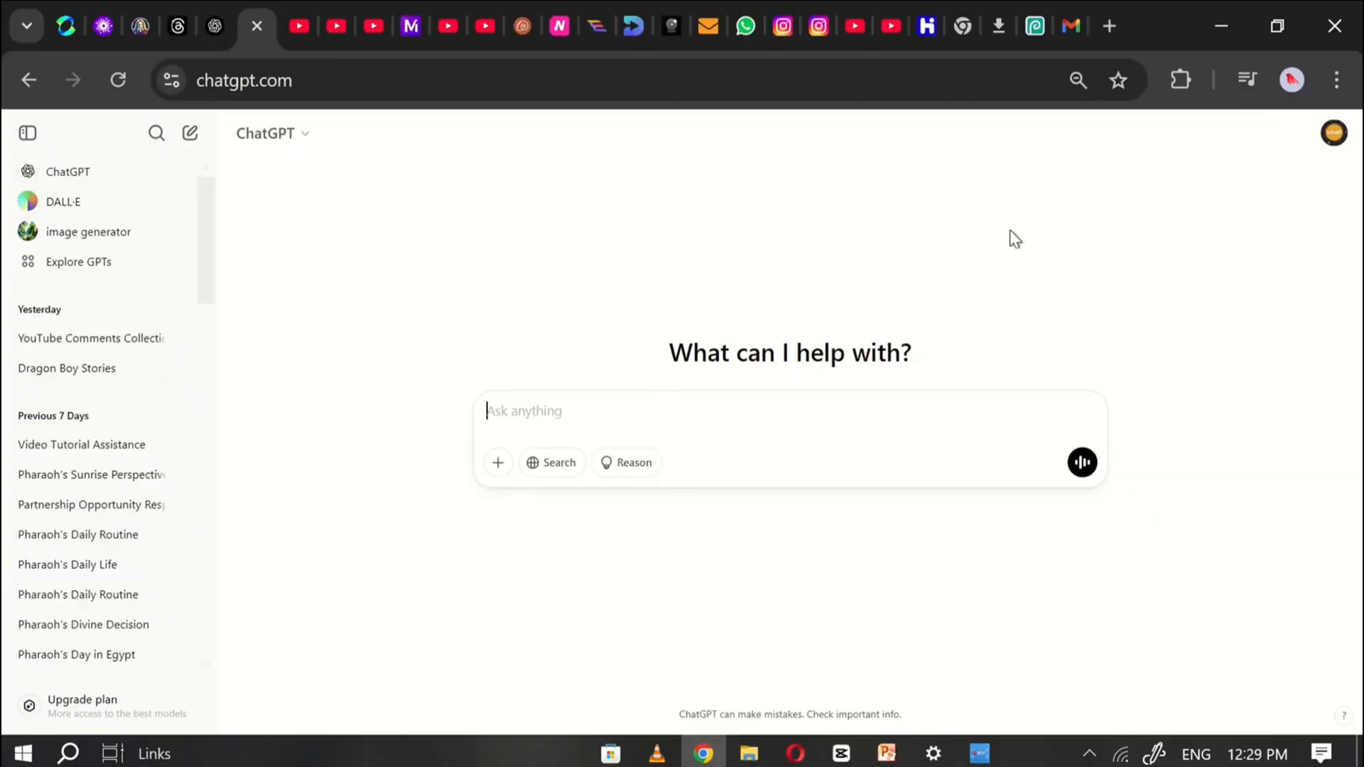
pyautogui.write('a short s')
pyautogui.press('BackSpace')
pyautogui.press('BackSpace')
pyautogui.press('BackSpace')
pyautogui.press('BackSpace')
pyautogui.press('BackSpace')
pyautogui.press('BackSpace')
pyautogui.press('BackSpace')
pyautogui.press('BackSpace')
pyautogui.press('BackSpace')
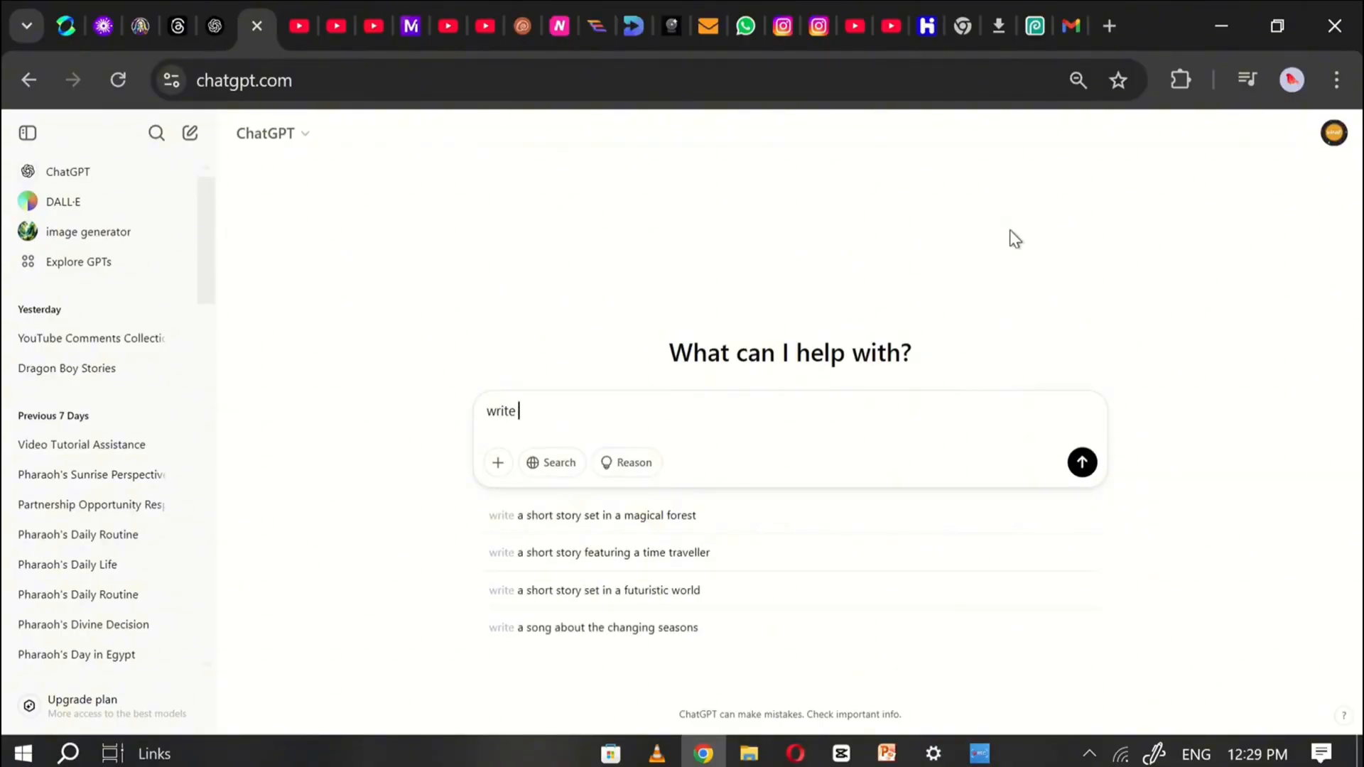
# - Submit the prompt "write 10 shorts stories featuring a dragon and a small boy"
pyautogui.write('10 shorts sot')
pyautogui.write('ries featuring ')
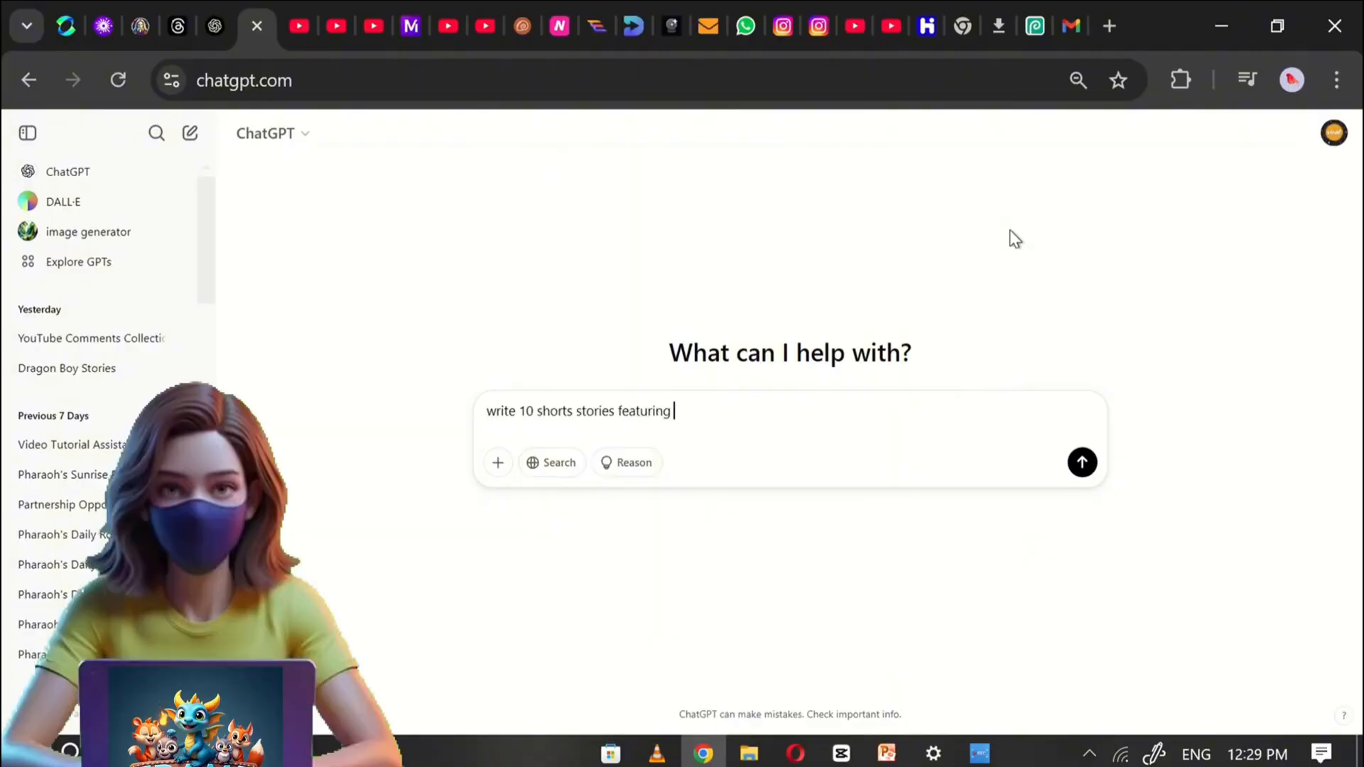
pyautogui.write('a dragon and a small boy')
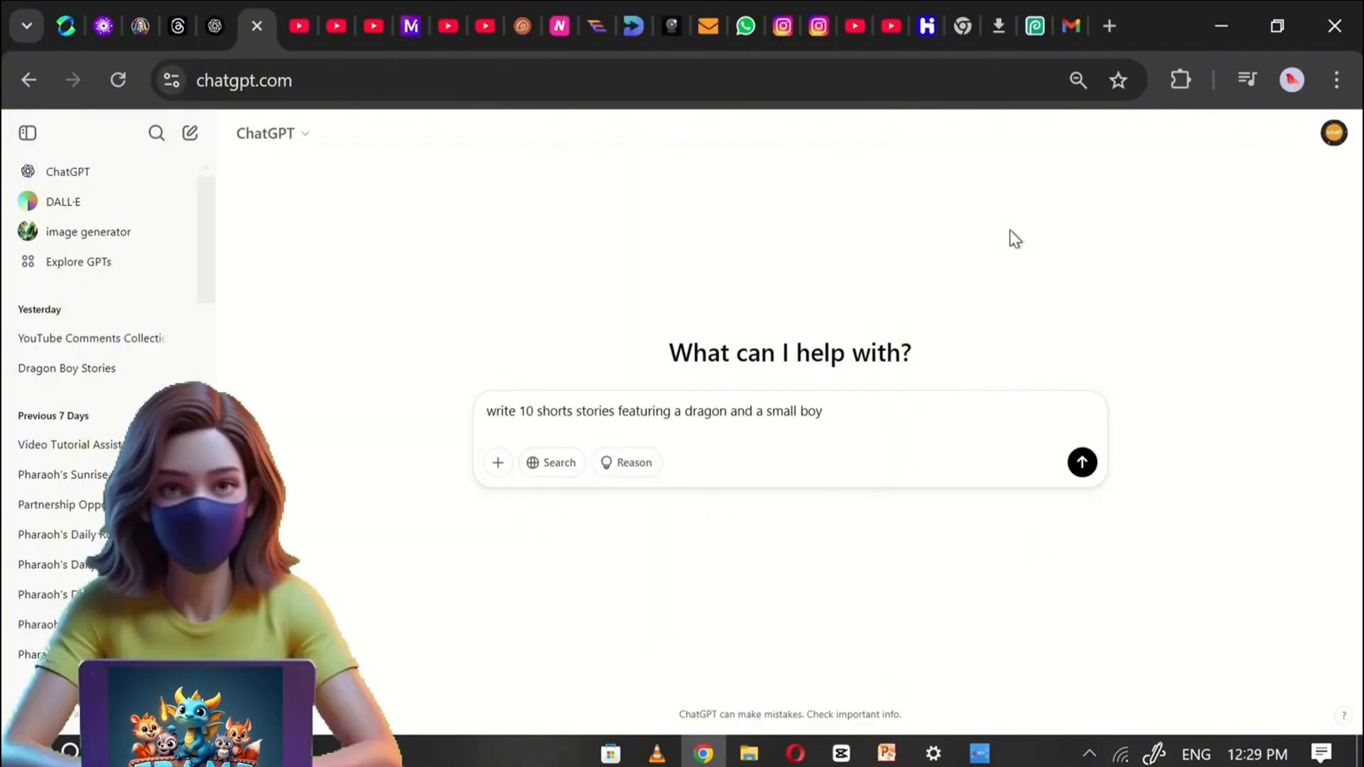
pyautogui.press('Return')
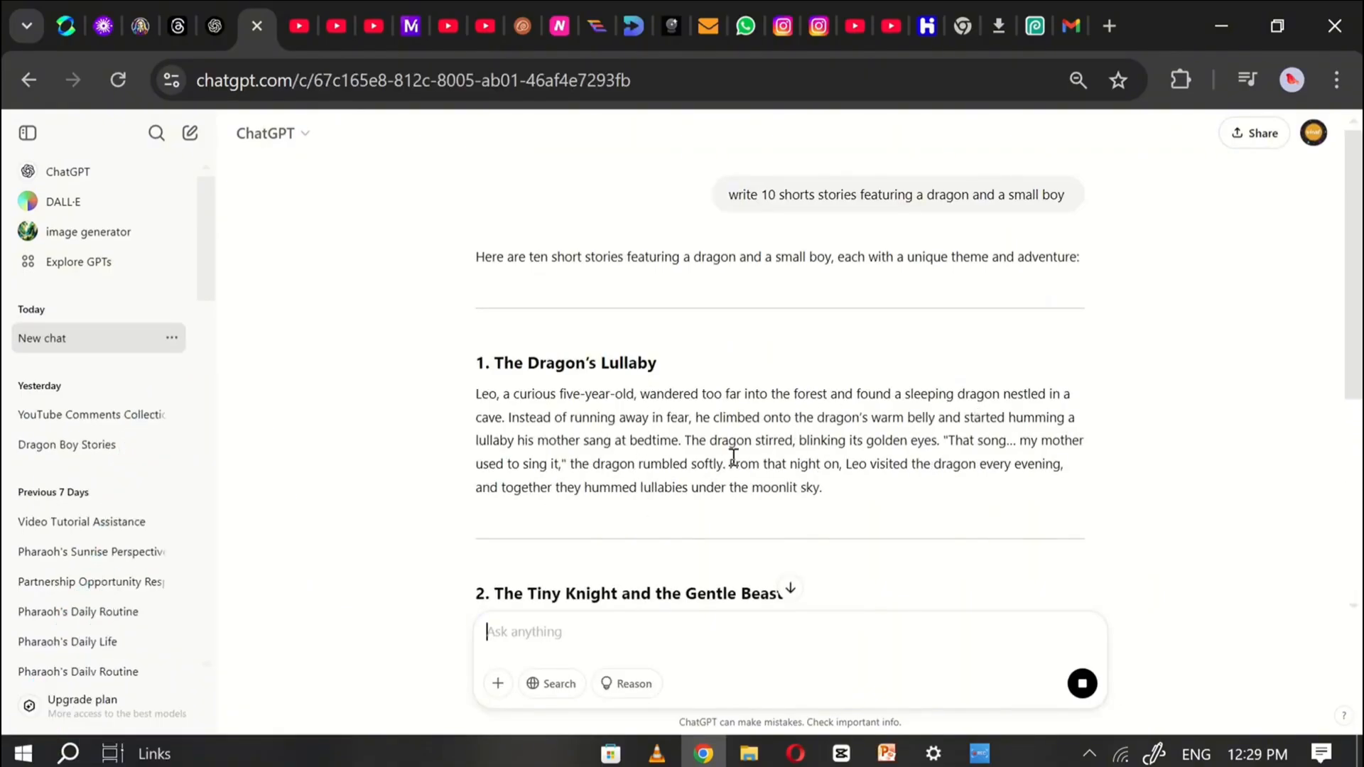
# - Reply to the tenth story, The Last Dragon Egg, with the request "now make 24 scenes of this story"
pyautogui.scroll(-3, 733, 455)
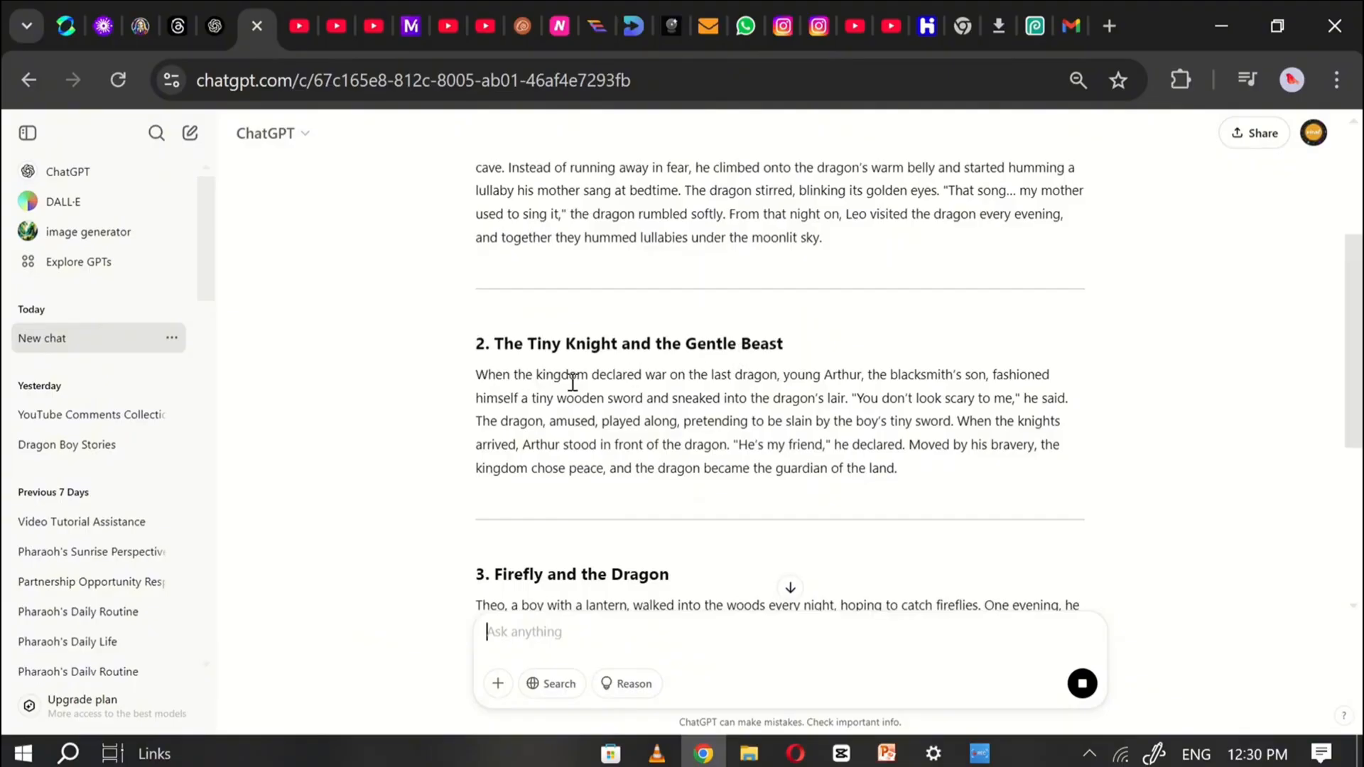
pyautogui.scroll(-9, 838, 419)
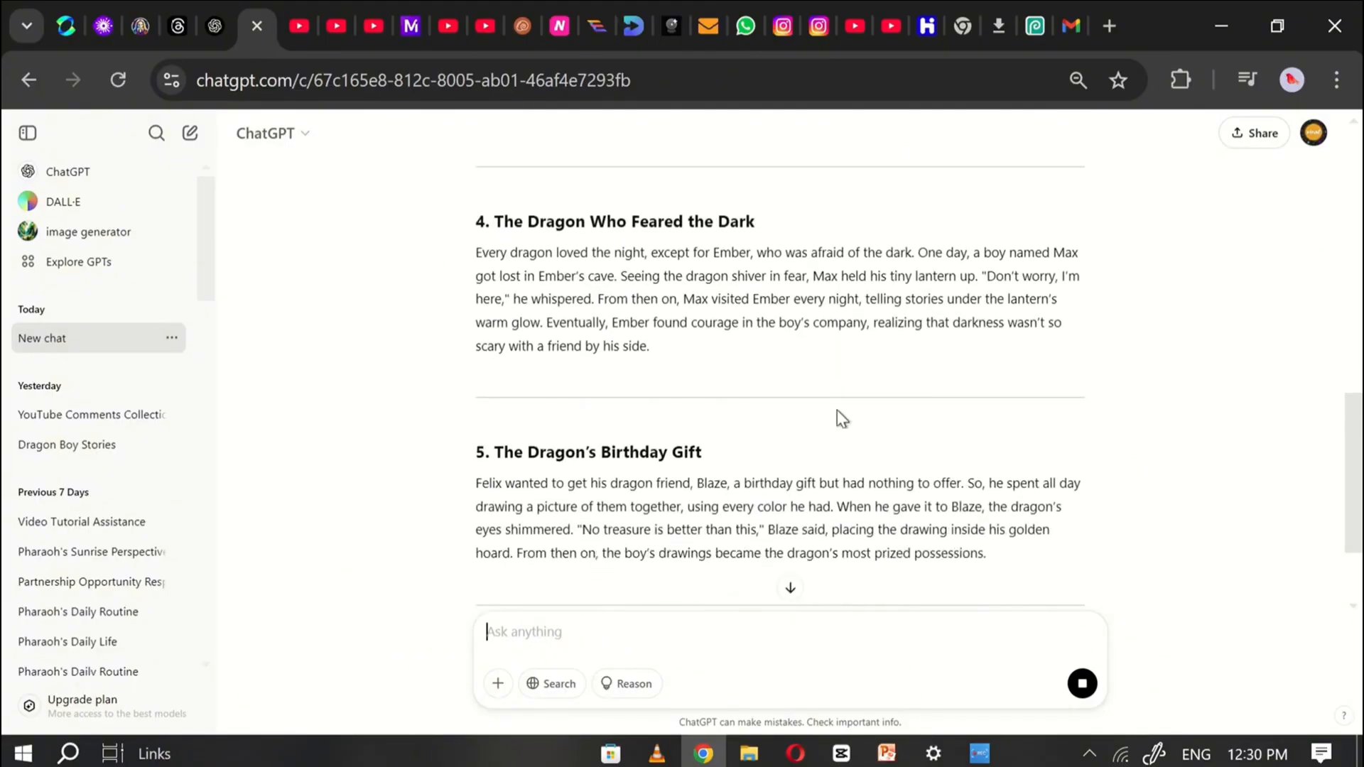
pyautogui.scroll(-4, 837, 411)
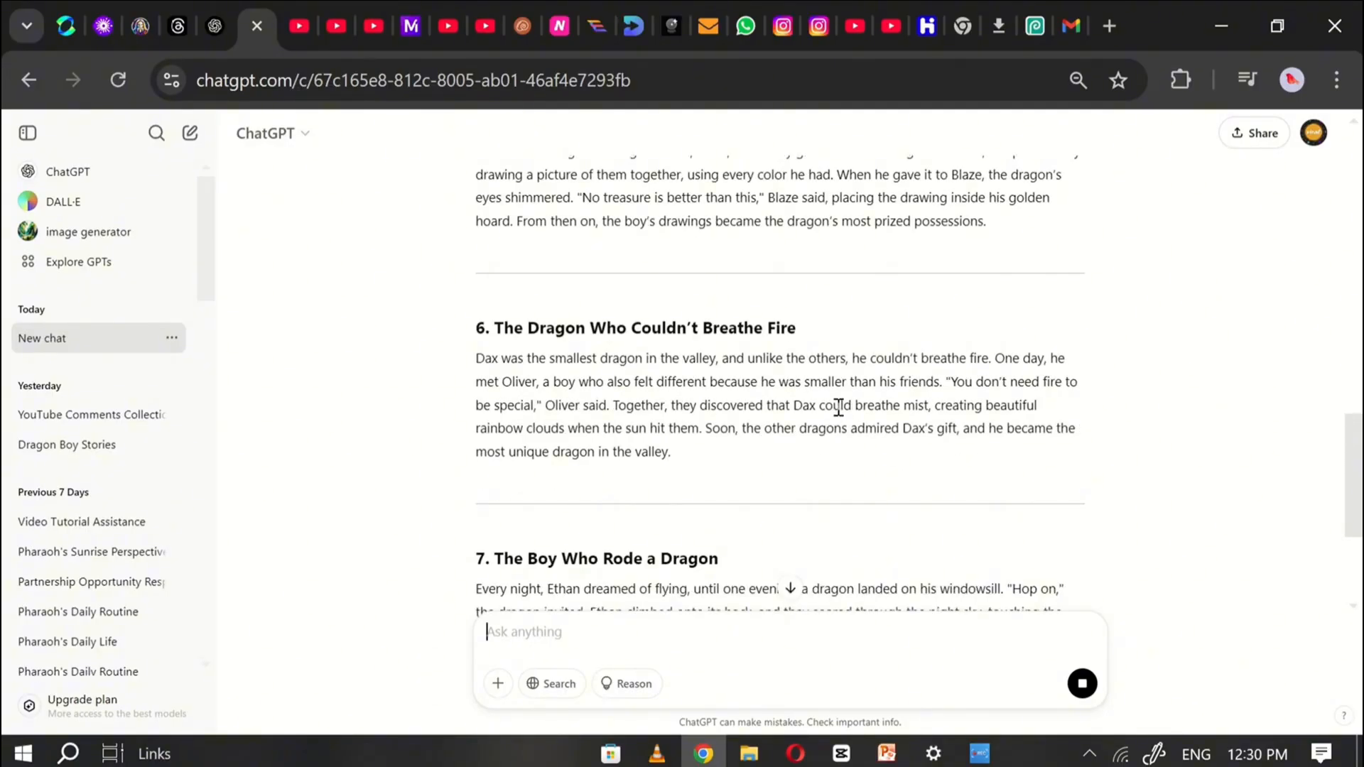
pyautogui.scroll(-3, 613, 416)
pyautogui.scroll(-5, 699, 474)
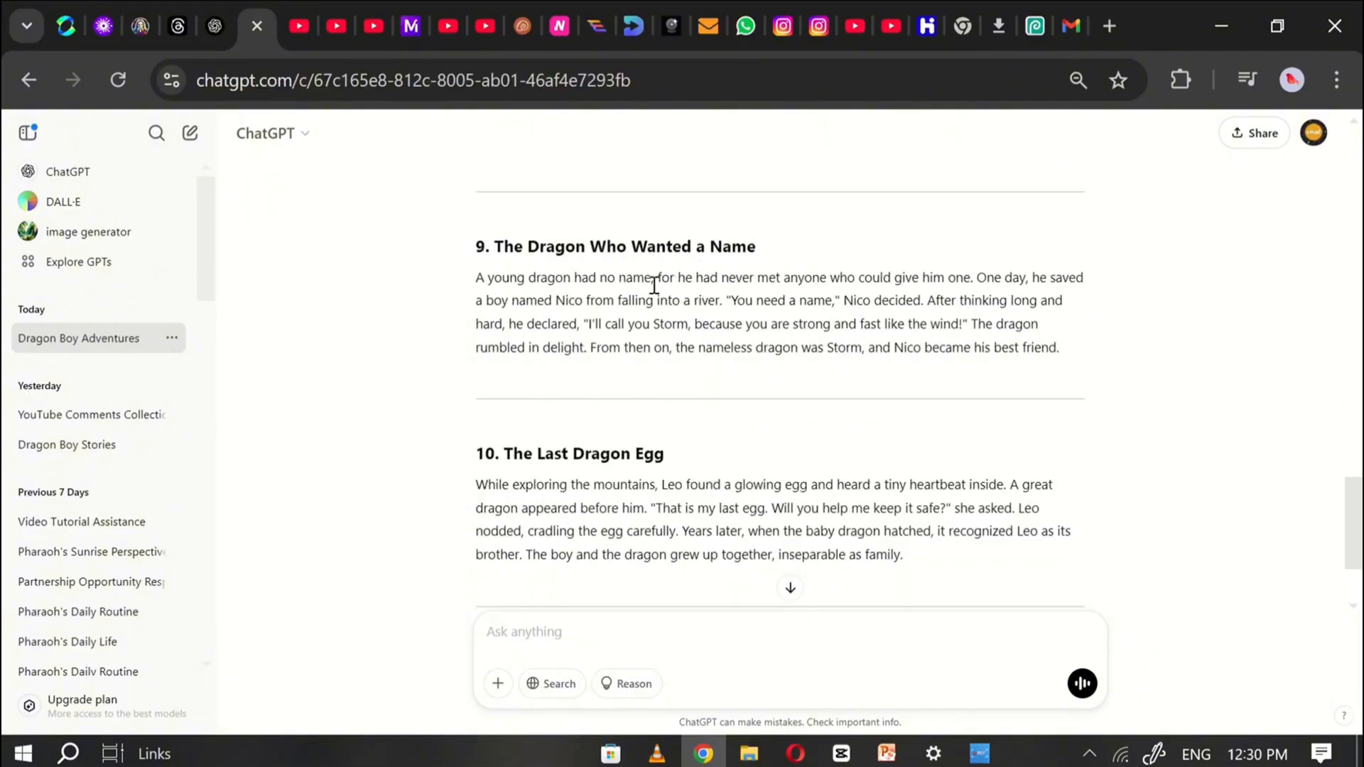
pyautogui.scroll(-2, 841, 393)
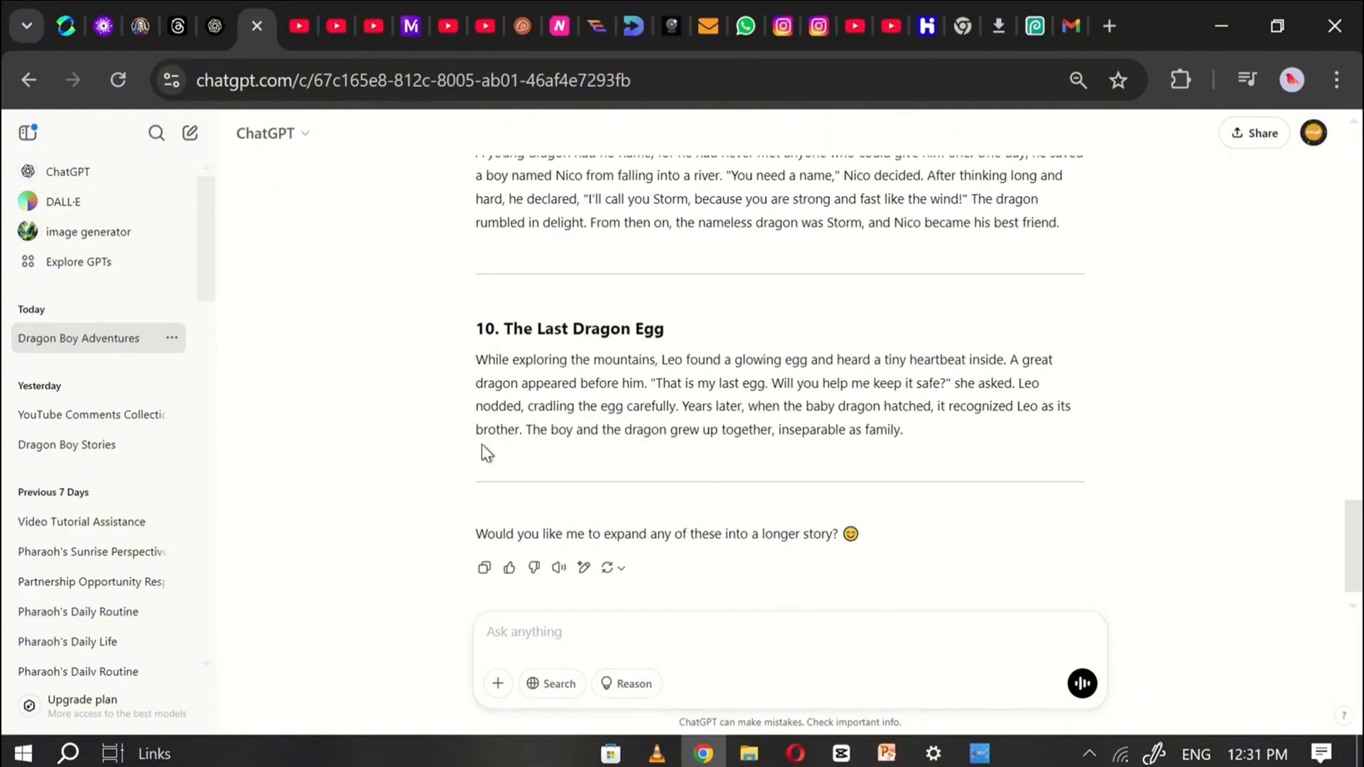
pyautogui.moveTo(501, 324); pyautogui.dragTo(902, 429)
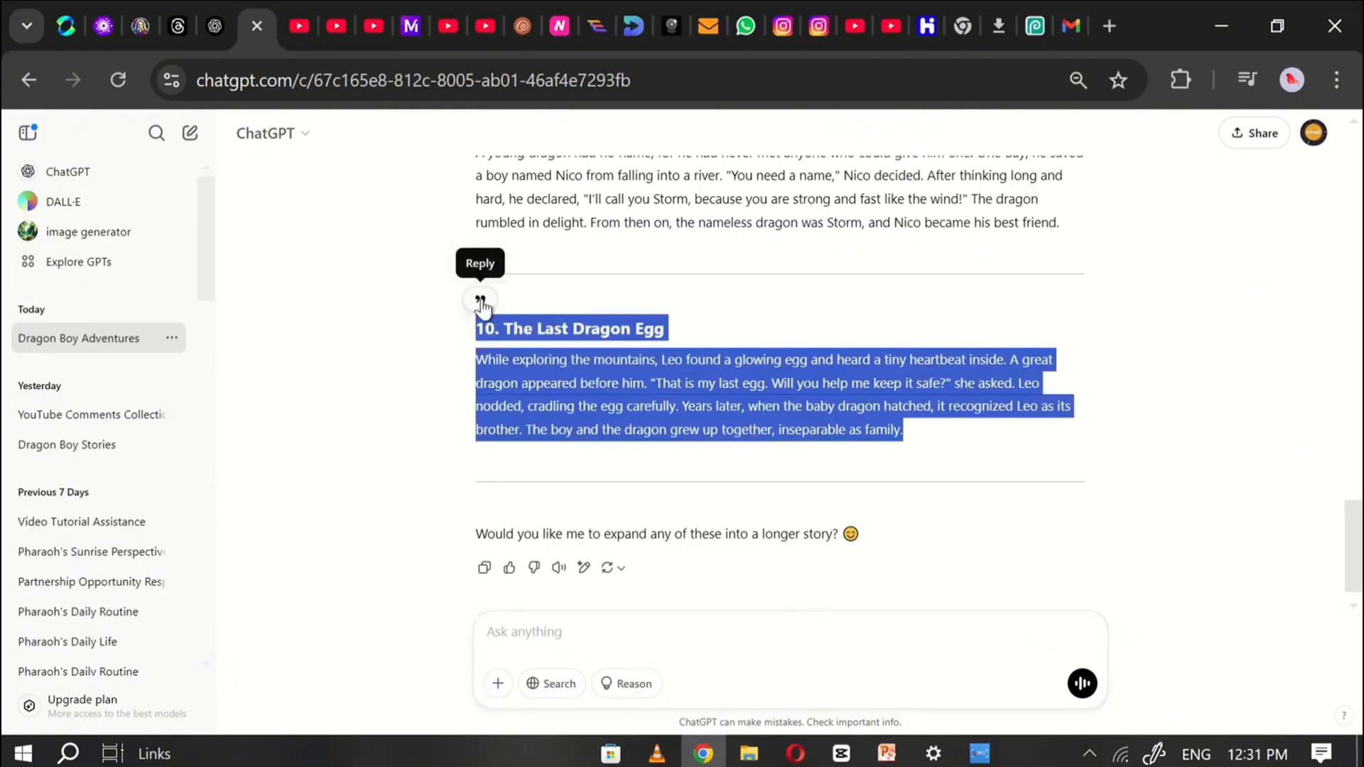
pyautogui.click(481, 301)
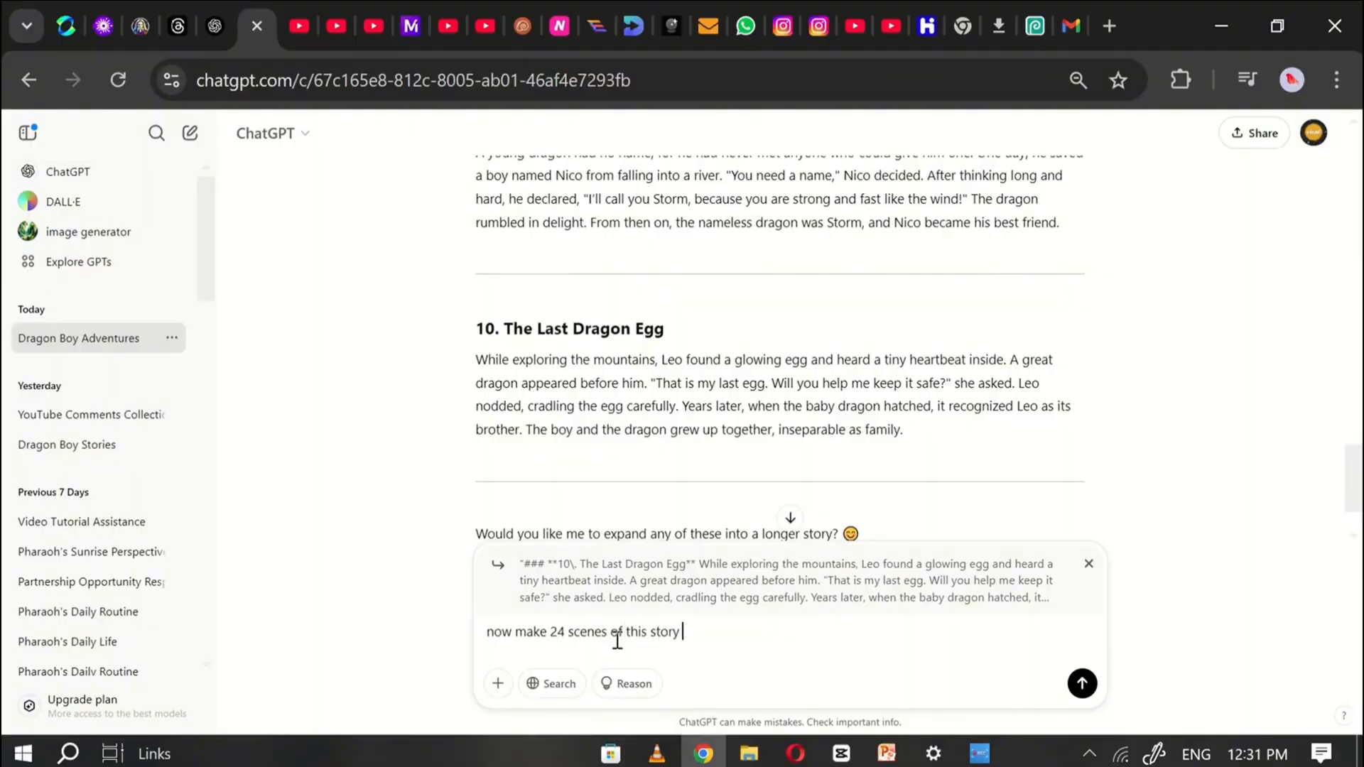
pyautogui.press('Return')
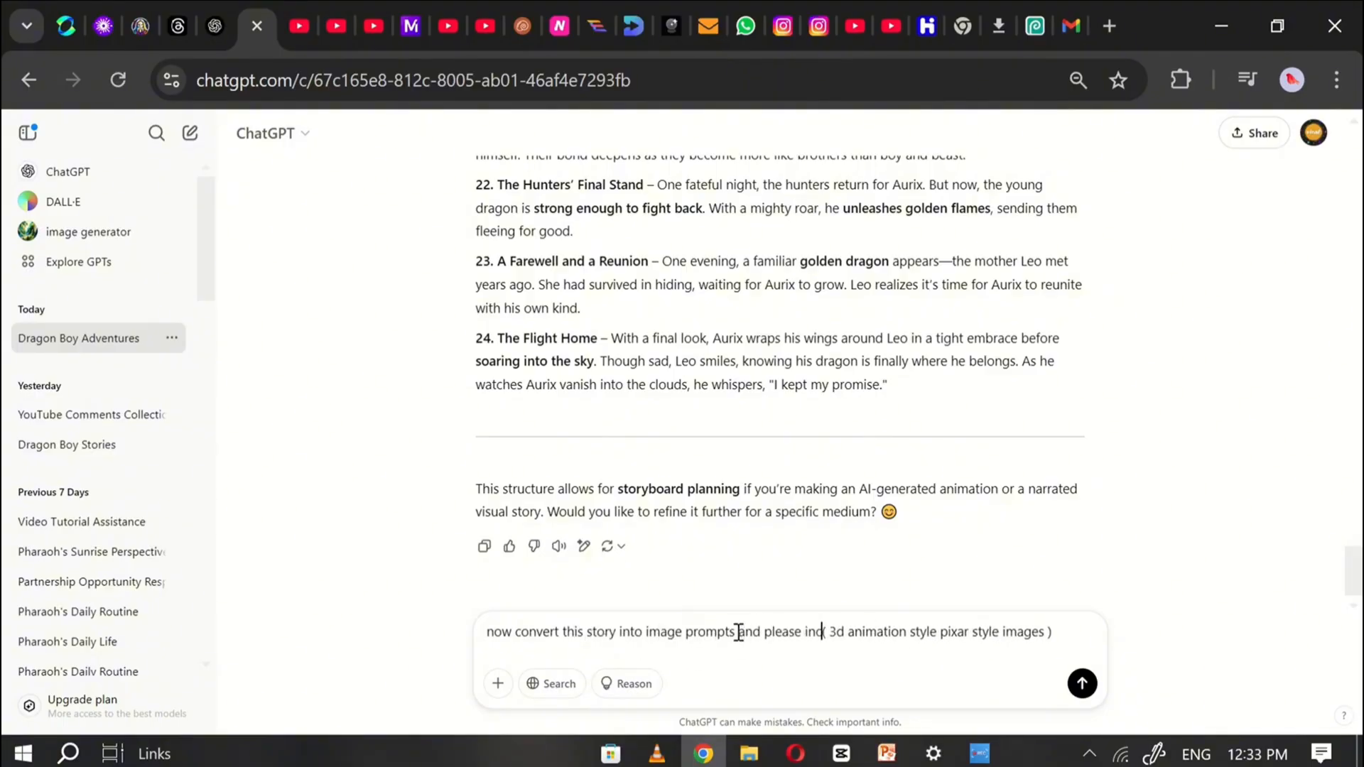
# - Request image prompts with "3d animation style pixar style images" in every prompt, and a description of the characters' appearance only for consistent characters
pyautogui.write('lude this in every prompt')
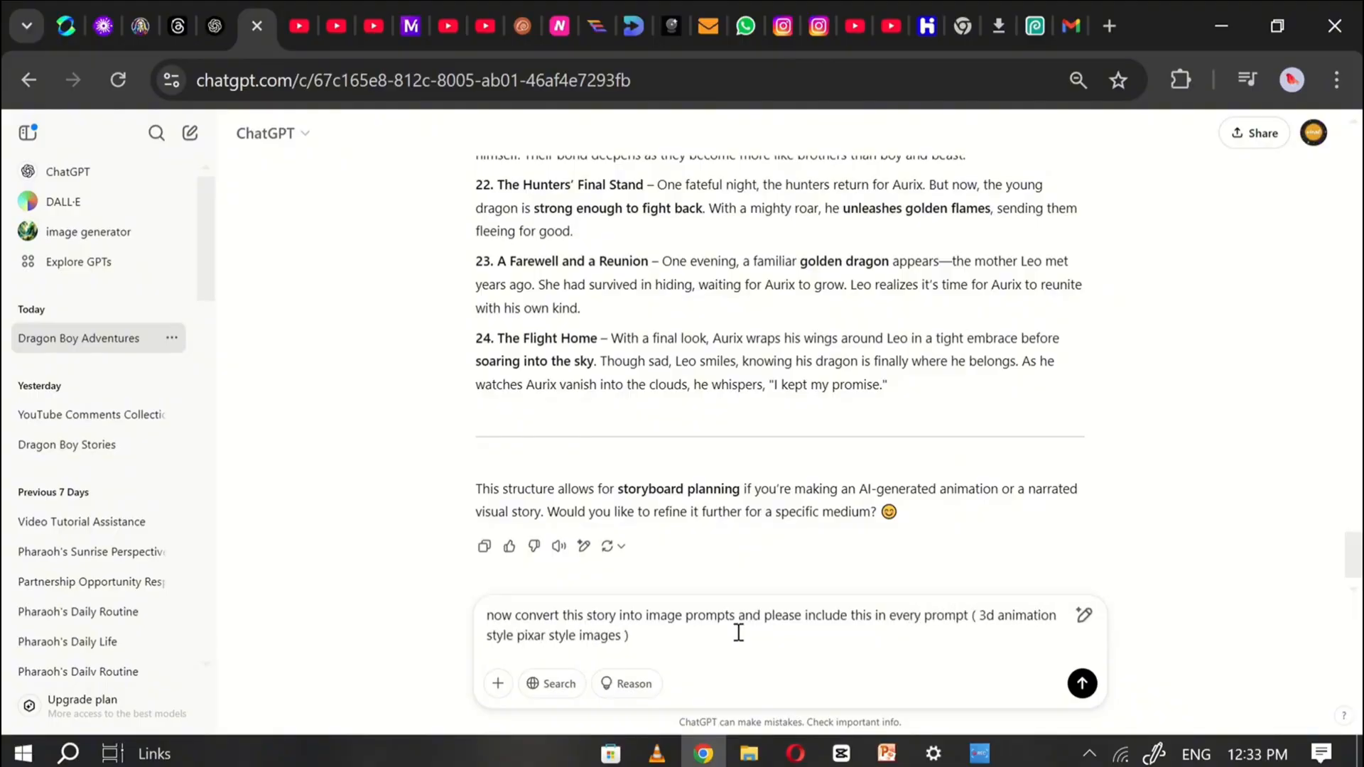
pyautogui.click(1084, 697)
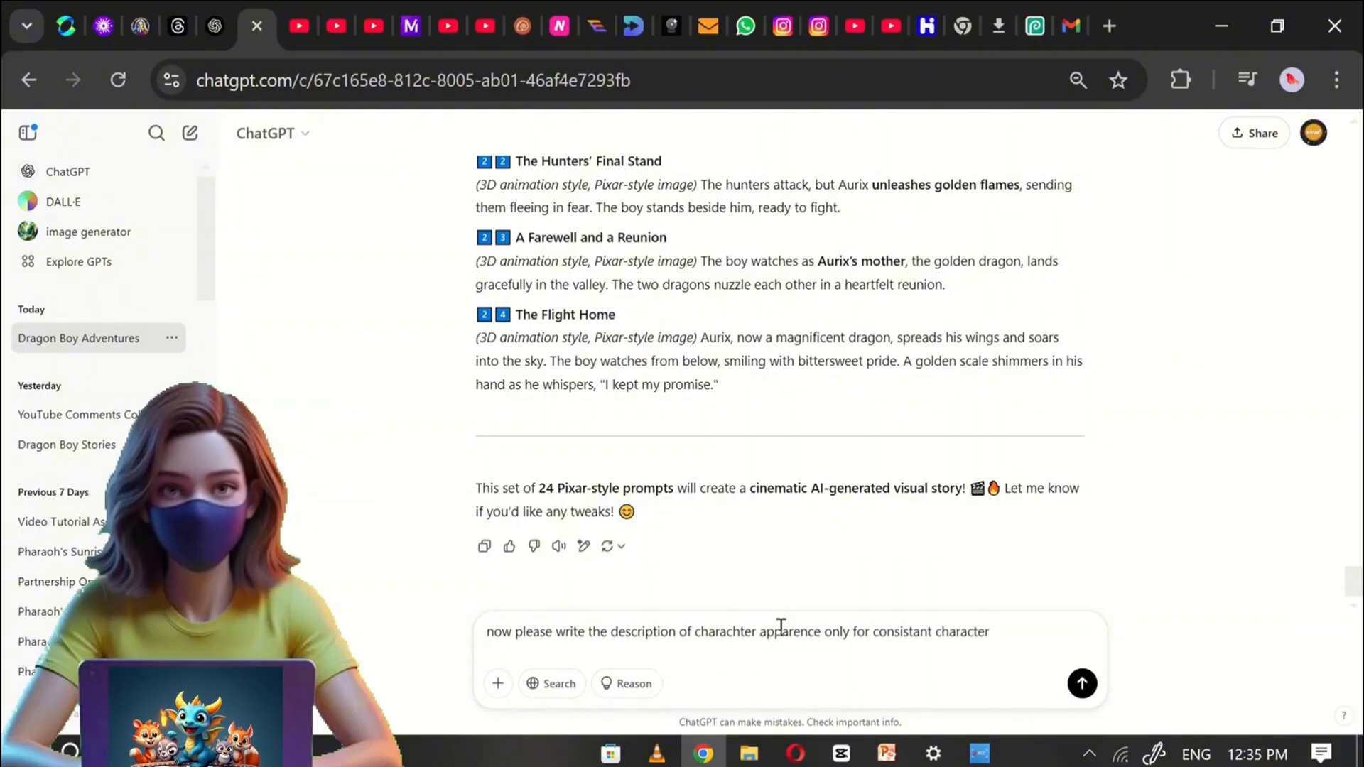
pyautogui.click(1082, 683)
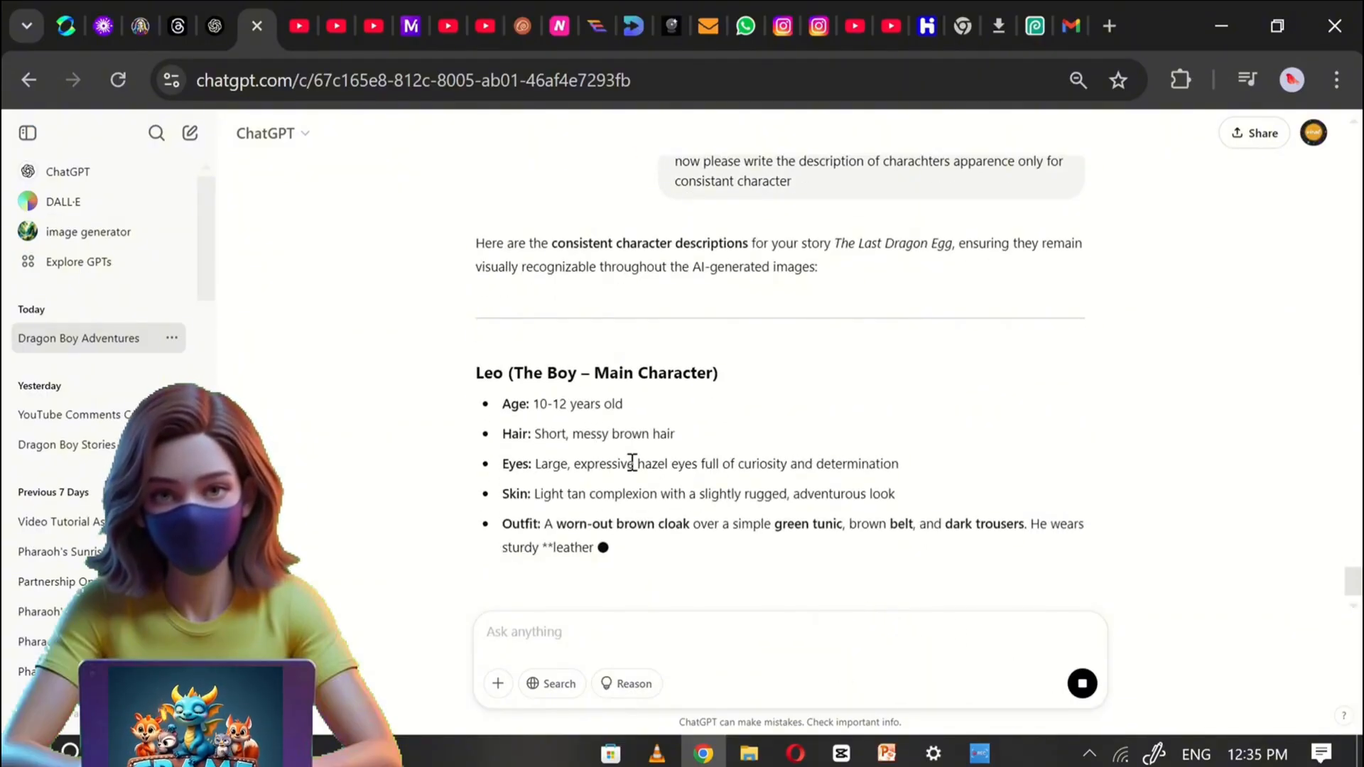
# - Read through the character appearance descriptions from Leo to The Old Hermit and the request above them
pyautogui.scroll(-2, 630, 471)
pyautogui.scroll(-2, 631, 471)
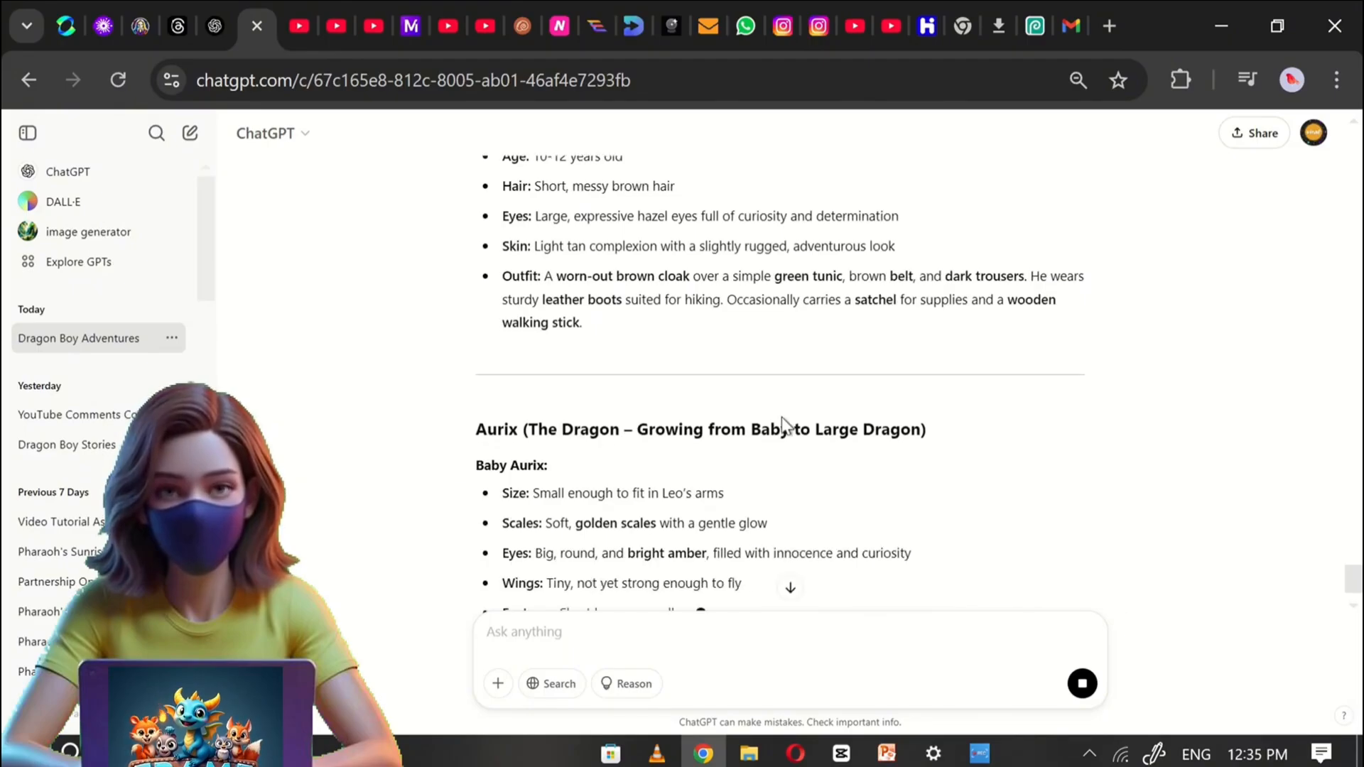
pyautogui.scroll(-2, 617, 371)
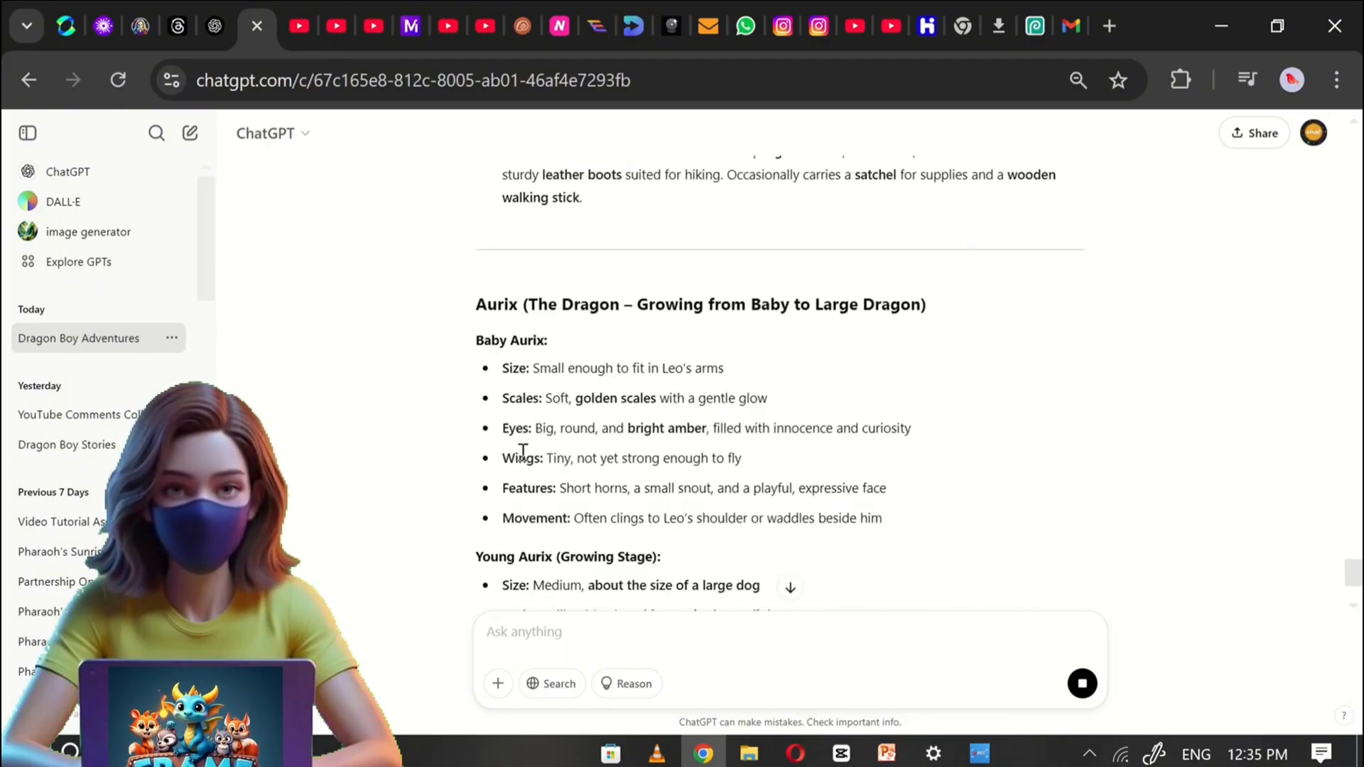
pyautogui.scroll(-2, 523, 452)
pyautogui.scroll(-3, 496, 489)
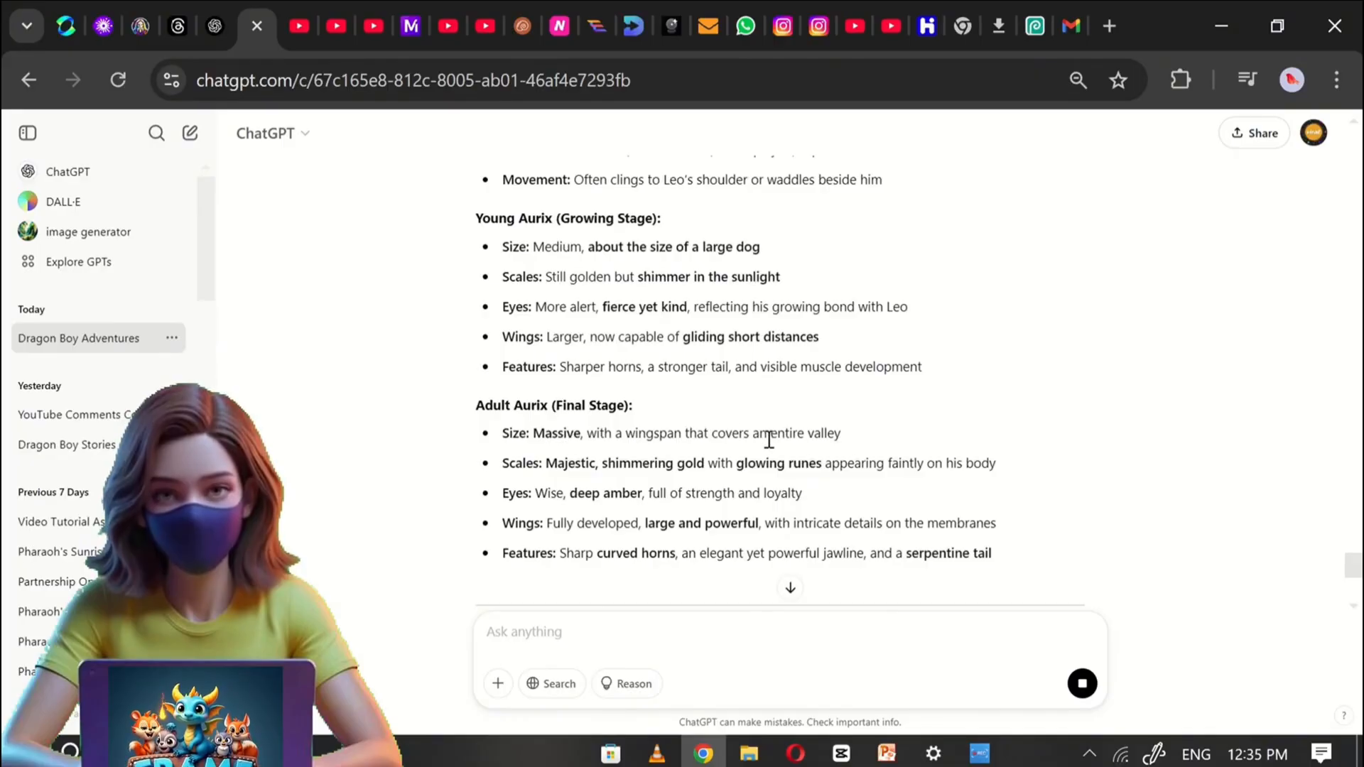
pyautogui.scroll(-4, 769, 440)
pyautogui.scroll(-7, 608, 455)
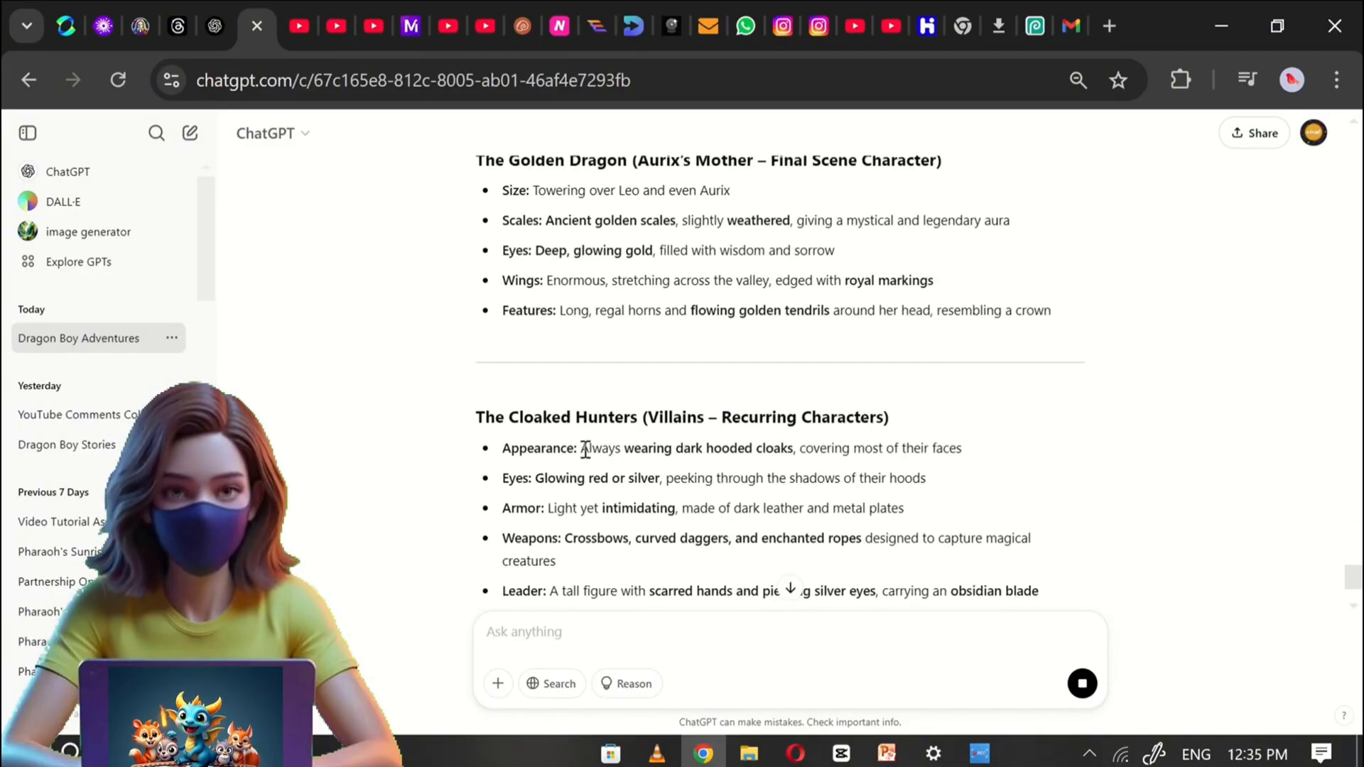
pyautogui.scroll(-3, 607, 451)
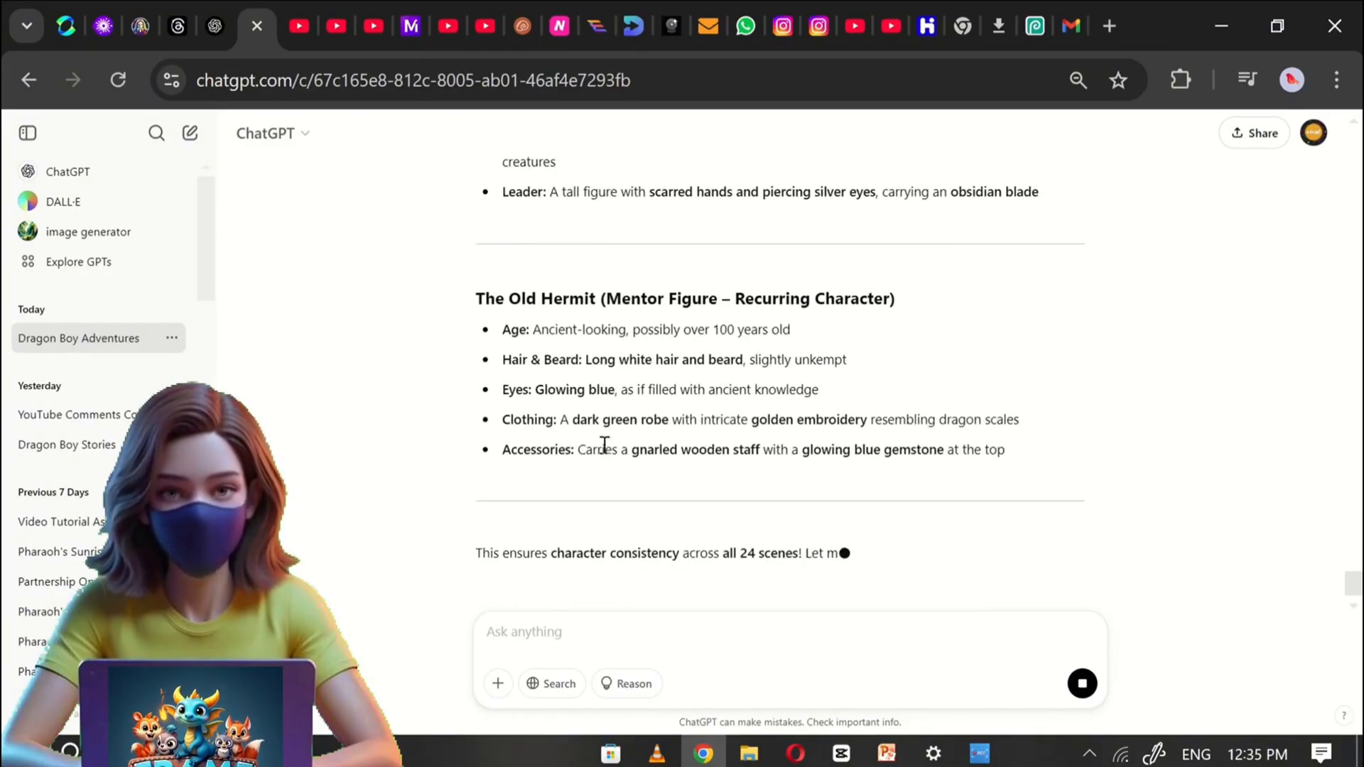
pyautogui.scroll(2, 604, 446)
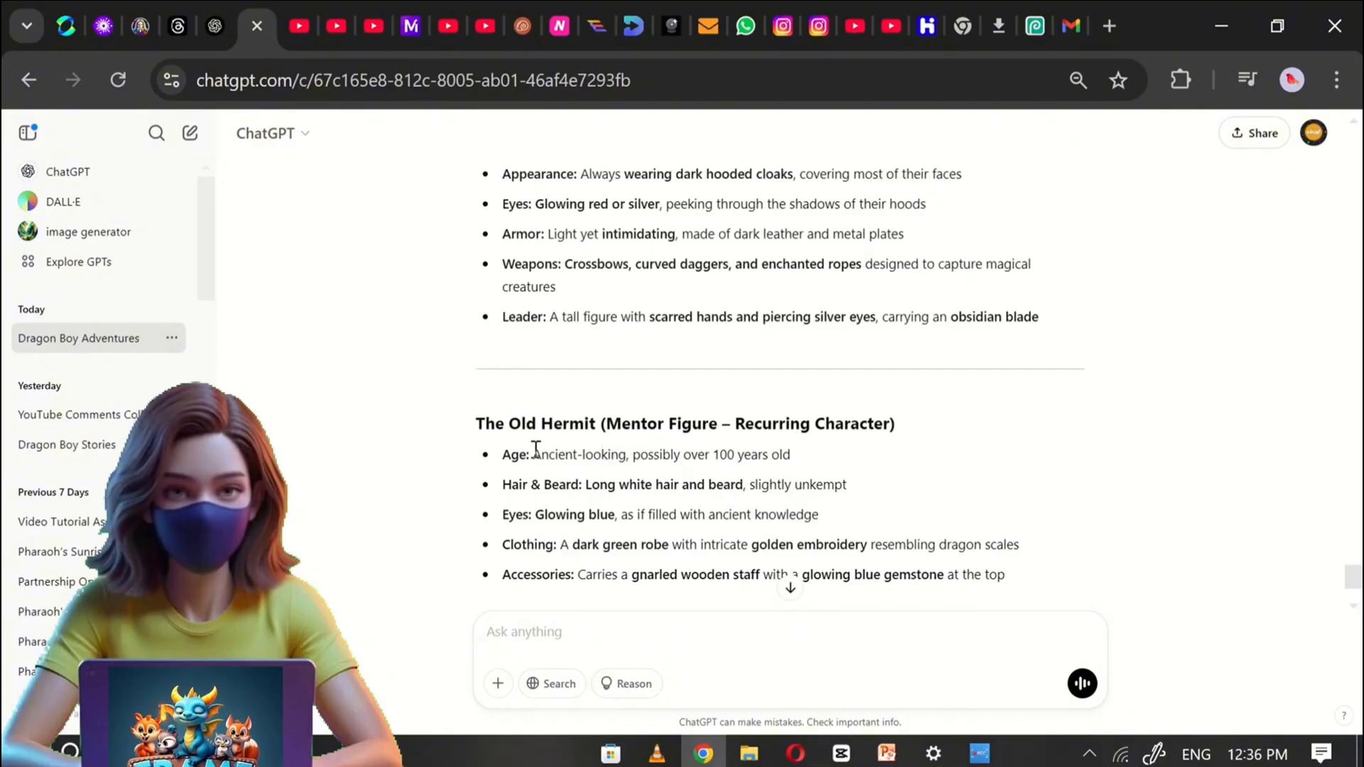
pyautogui.scroll(10, 645, 481)
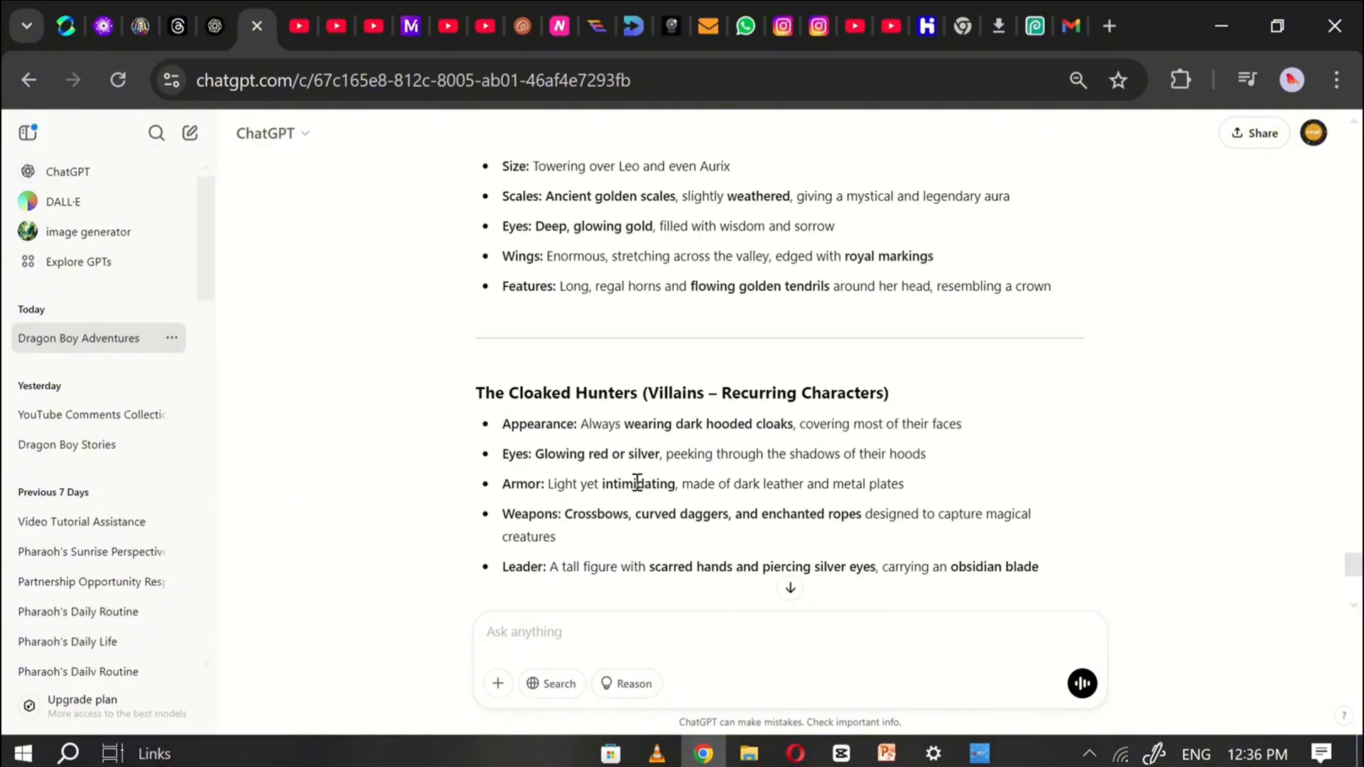
pyautogui.scroll(15, 622, 481)
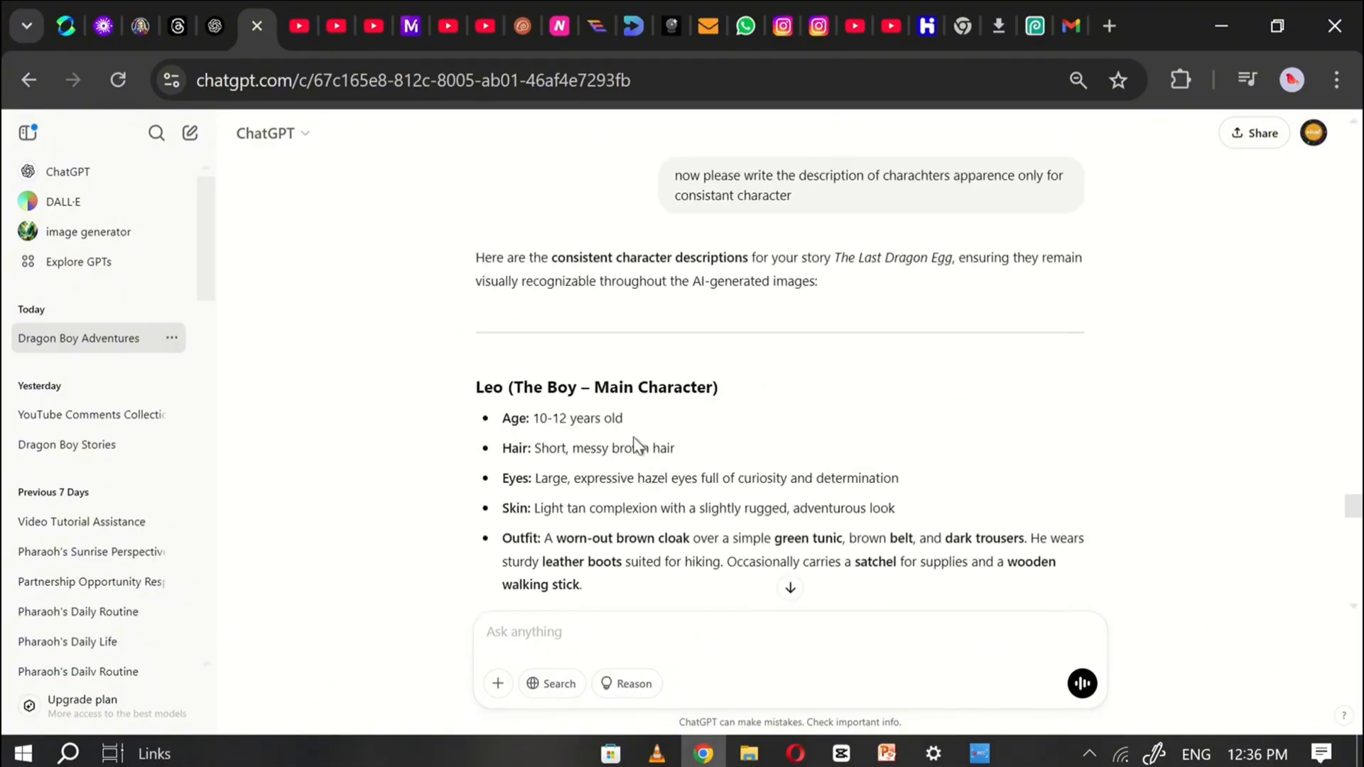
pyautogui.scroll(-4, 626, 444)
pyautogui.scroll(-1, 657, 477)
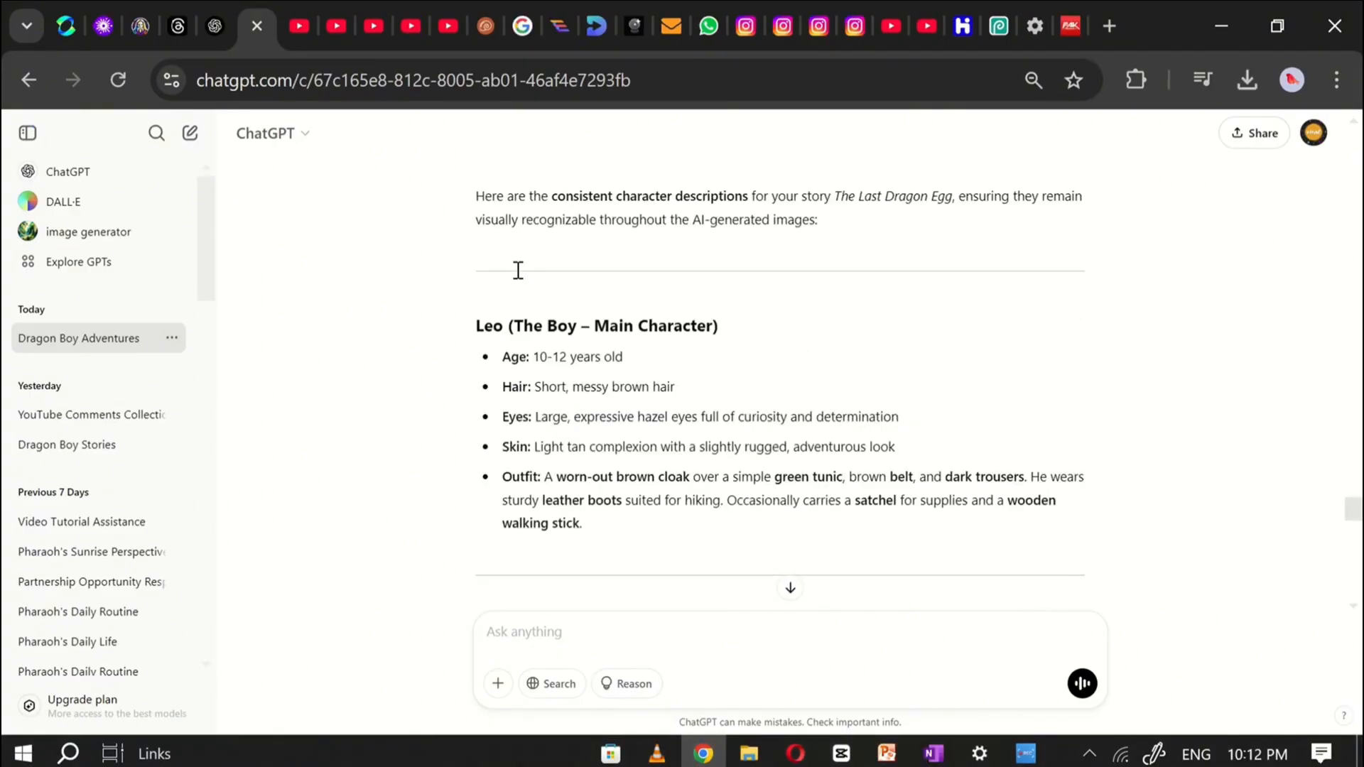
pyautogui.scroll(5, 692, 346)
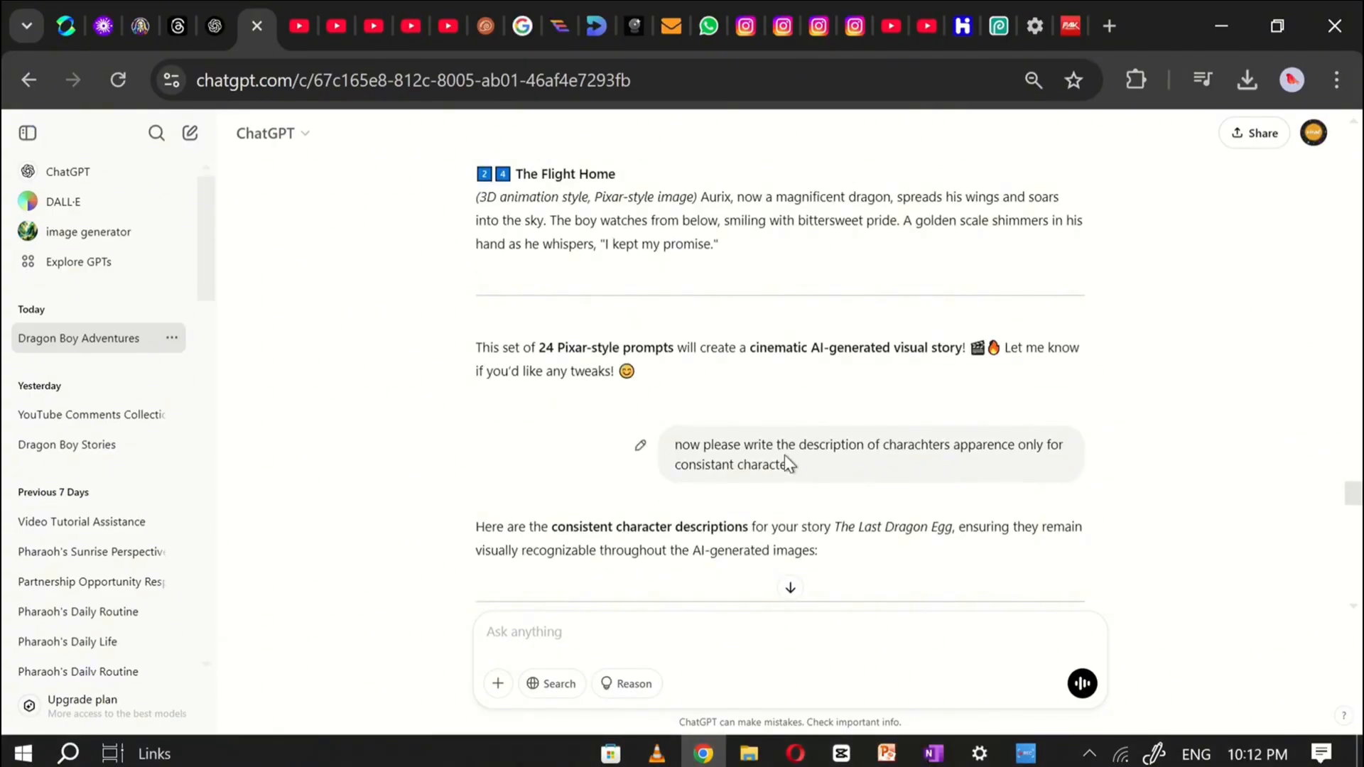
pyautogui.moveTo(705, 445); pyautogui.dragTo(884, 446)
pyautogui.click(716, 488)
pyautogui.scroll(-6, 715, 487)
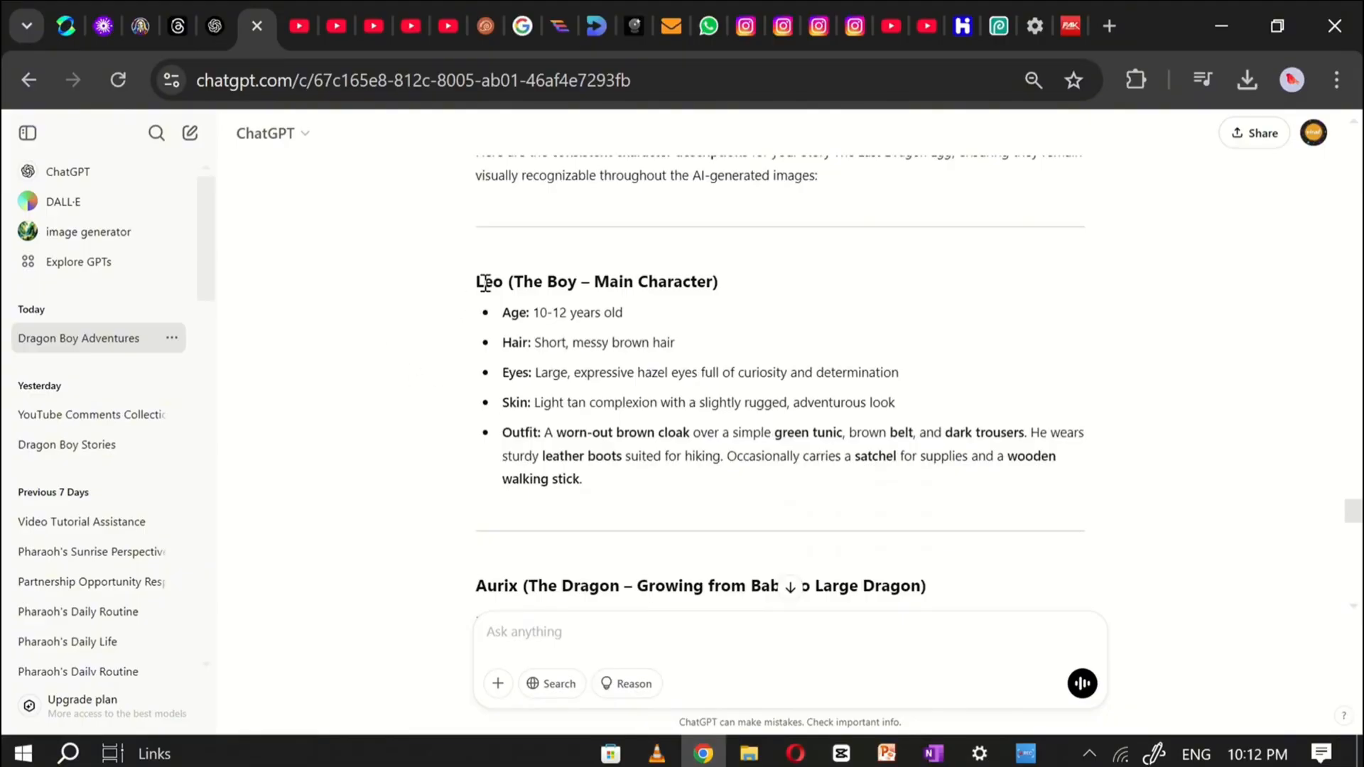
# - Copy all the character descriptions, from Leo through The Old Hermit
pyautogui.moveTo(475, 282); pyautogui.dragTo(1004, 404)
pyautogui.scroll(-7, 594, 487)
pyautogui.scroll(-14, 600, 493)
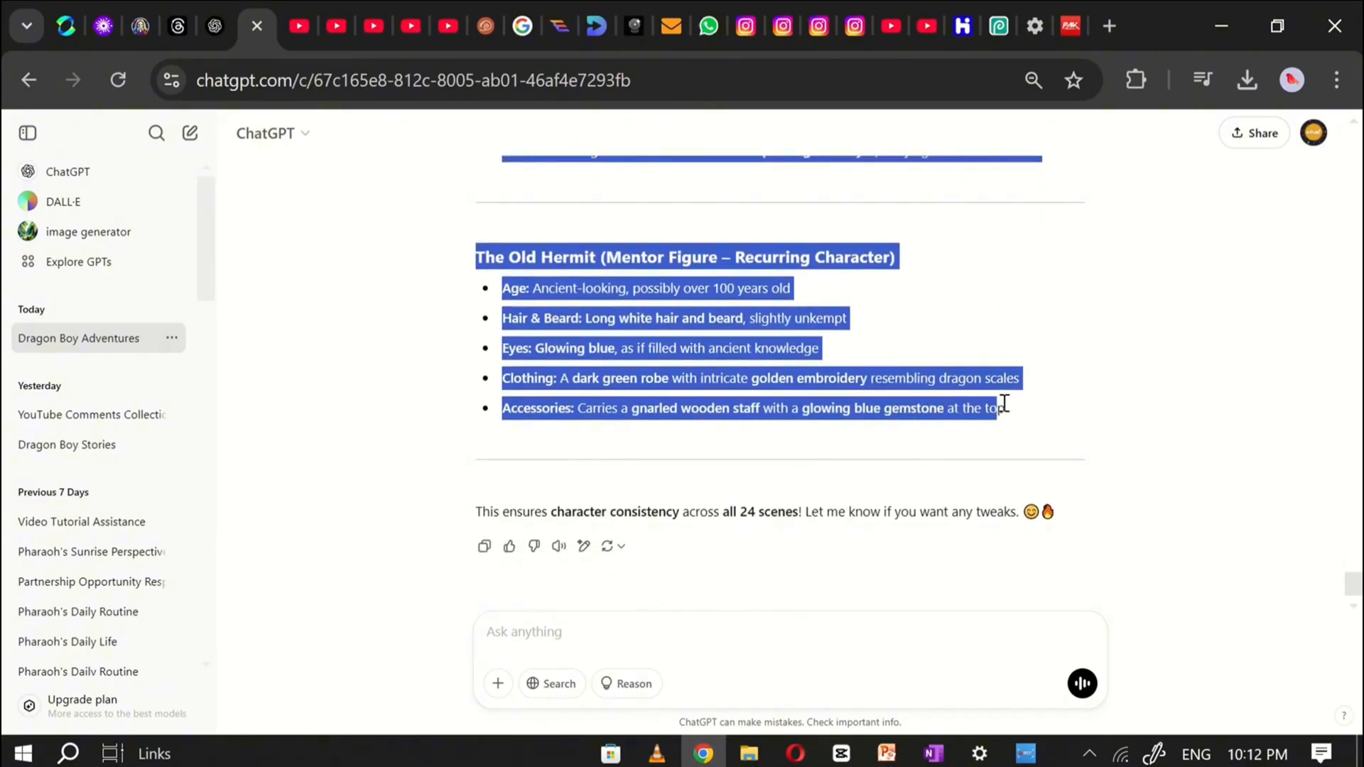
pyautogui.rightClick(702, 403)
pyautogui.click(742, 435)
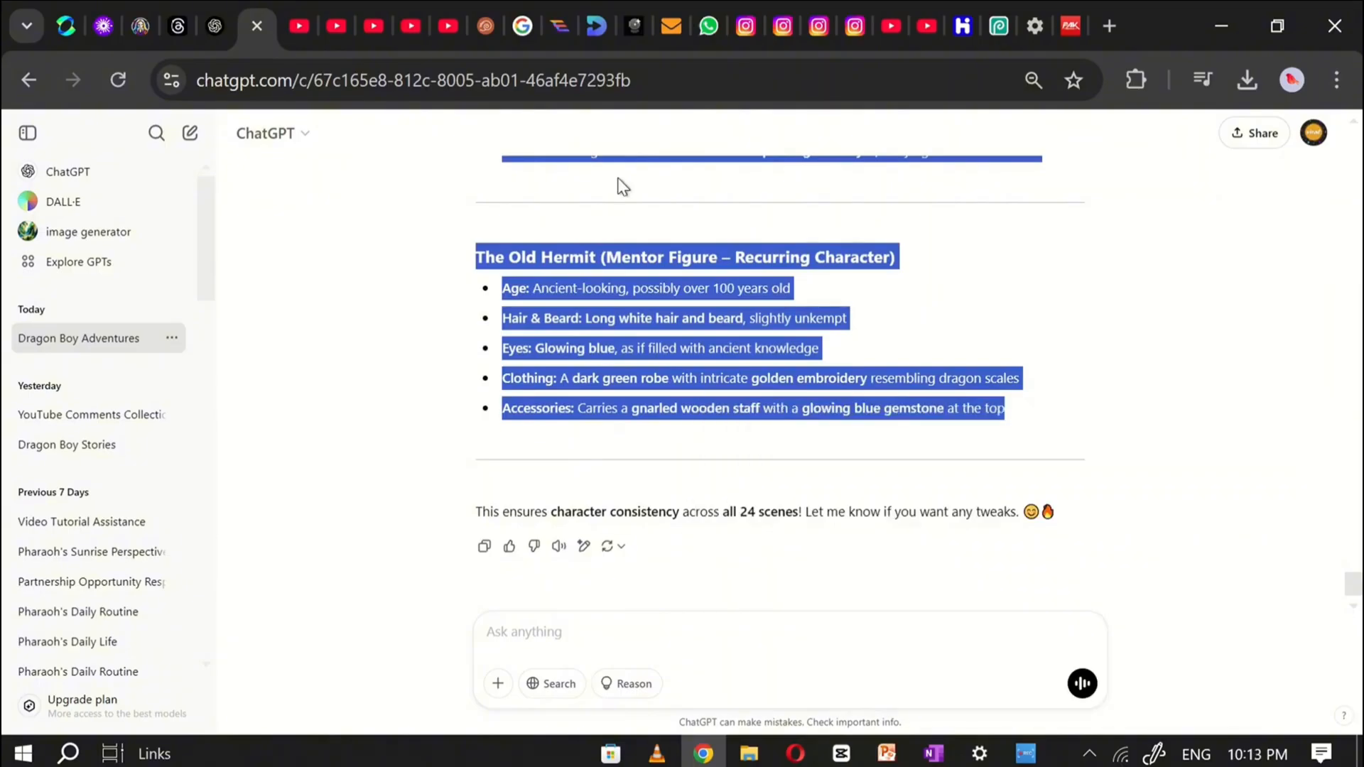
# - Switch to OneNote and paste the copied character descriptions into the body of the untitled page
pyautogui.click(935, 755)
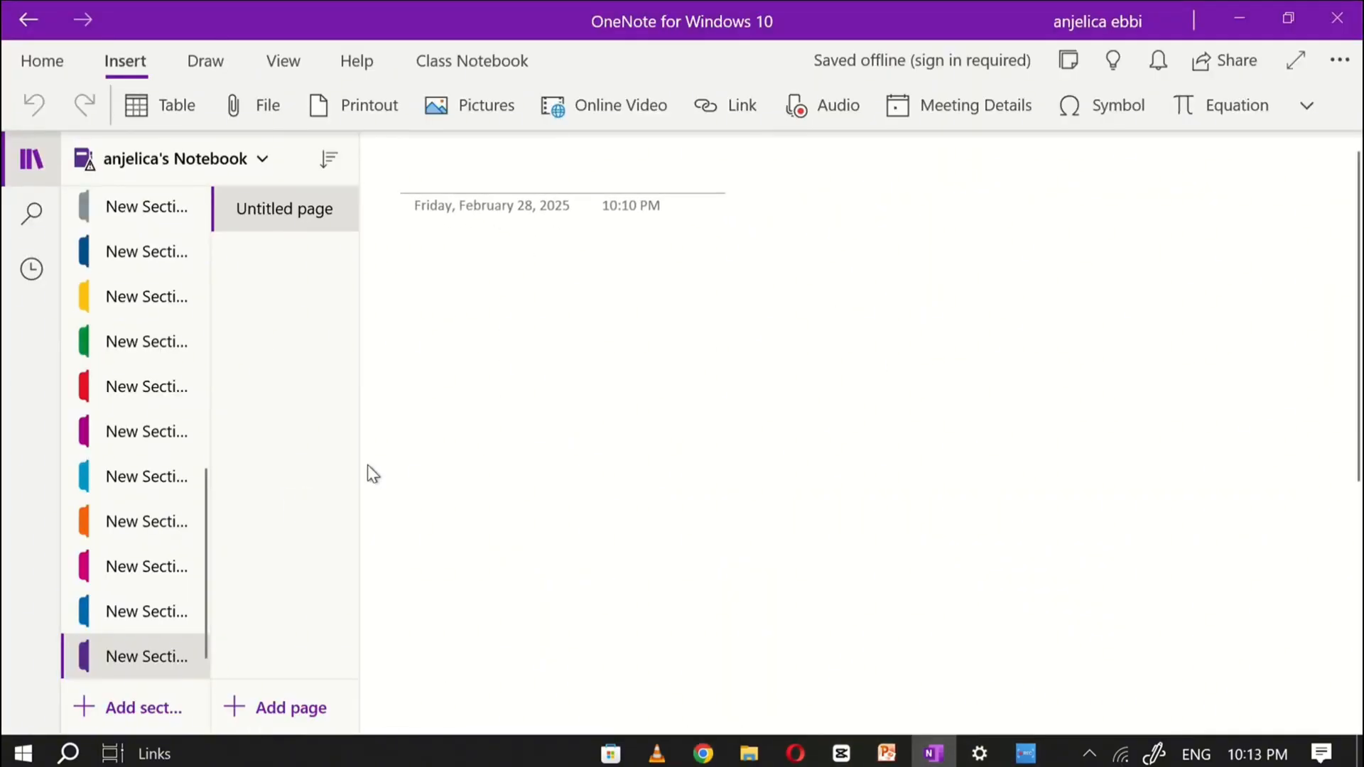
pyautogui.click(497, 283)
pyautogui.hotkey('ctrl', 'v')
# - Shorten the first heading to "Leo The Boy" and set his age to 12 years old
pyautogui.scroll(7, 1083, 253)
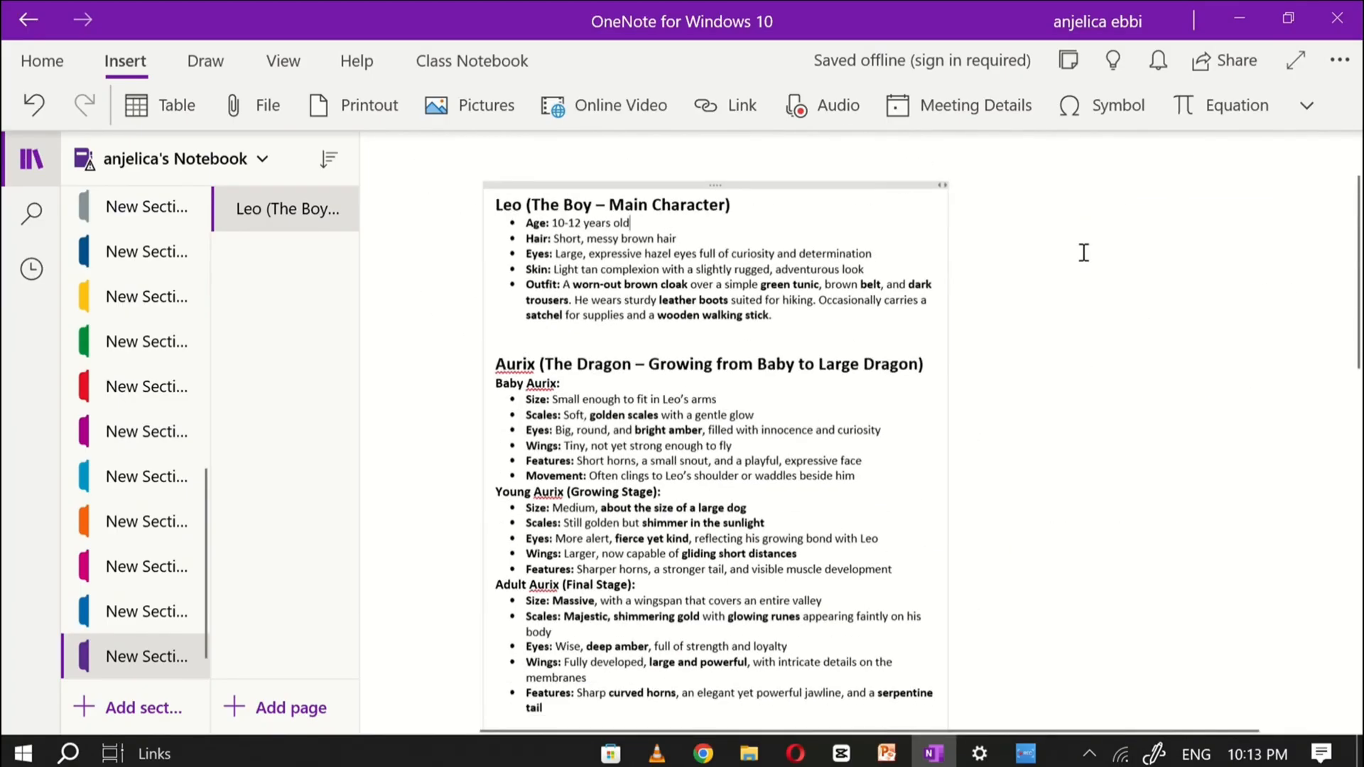
pyautogui.click(531, 205)
pyautogui.press('BackSpace')
pyautogui.moveTo(588, 205); pyautogui.dragTo(722, 205)
pyautogui.press('BackSpace')
pyautogui.press('Delete')
pyautogui.press('End')
pyautogui.press('Delete')
# - Merge Leo's bulleted traits into one paragraph and remove its closing sentence about the satchel and wooden walking stick
pyautogui.click(526, 238)
pyautogui.click(526, 253)
pyautogui.press('BackSpace')
pyautogui.press('BackSpace')
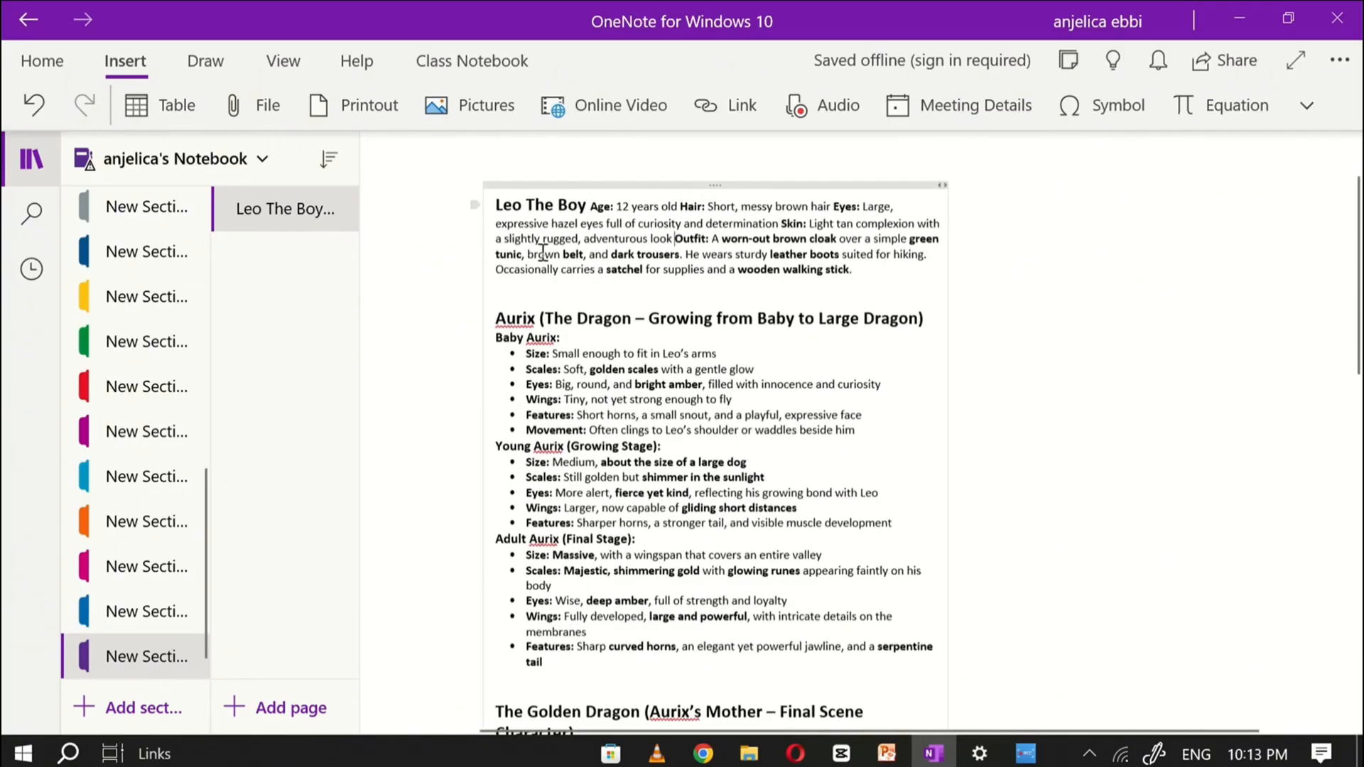
pyautogui.moveTo(496, 270); pyautogui.dragTo(780, 270)
pyautogui.press('BackSpace')
# - Shorten the dragon's heading to "Aurix The Dragon" and add "The Dragon" after Baby Aurix
pyautogui.click(545, 295)
pyautogui.press('BackSpace')
pyautogui.moveTo(626, 295); pyautogui.dragTo(642, 294)
pyautogui.click(559, 314)
pyautogui.hotkey('ctrl', 'v')
# - Match the added words to the Baby Aurix line's text size and merge its traits, shortening Size to "Small" and dropping Movement
pyautogui.moveTo(560, 317); pyautogui.dragTo(814, 314)
pyautogui.click(42, 61)
pyautogui.click(344, 105)
pyautogui.press('BackSpace')
pyautogui.press('BackSpace')
pyautogui.click(526, 346)
pyautogui.press('BackSpace')
pyautogui.click(526, 361)
pyautogui.press('BackSpace')
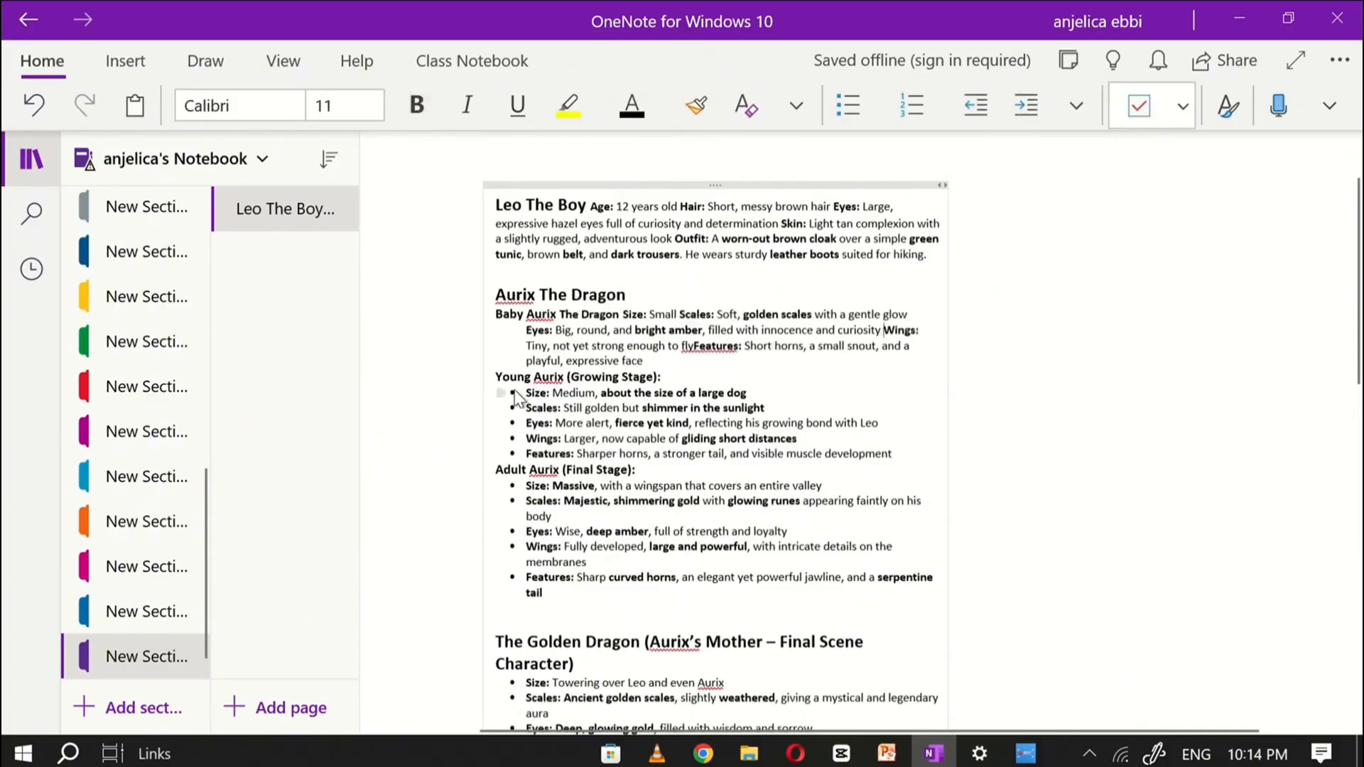
# - Shrink the Aurix The Dragon heading and merge the young dragon's traits into one paragraph beginning "Young Aurix The Dragon"
pyautogui.hotkey('ctrl', 'v')
pyautogui.moveTo(496, 295); pyautogui.dragTo(626, 295)
pyautogui.click(525, 420)
pyautogui.press('BackSpace')
pyautogui.press('BackSpace')
pyautogui.moveTo(496, 403); pyautogui.dragTo(679, 403)
pyautogui.press('BackSpace')
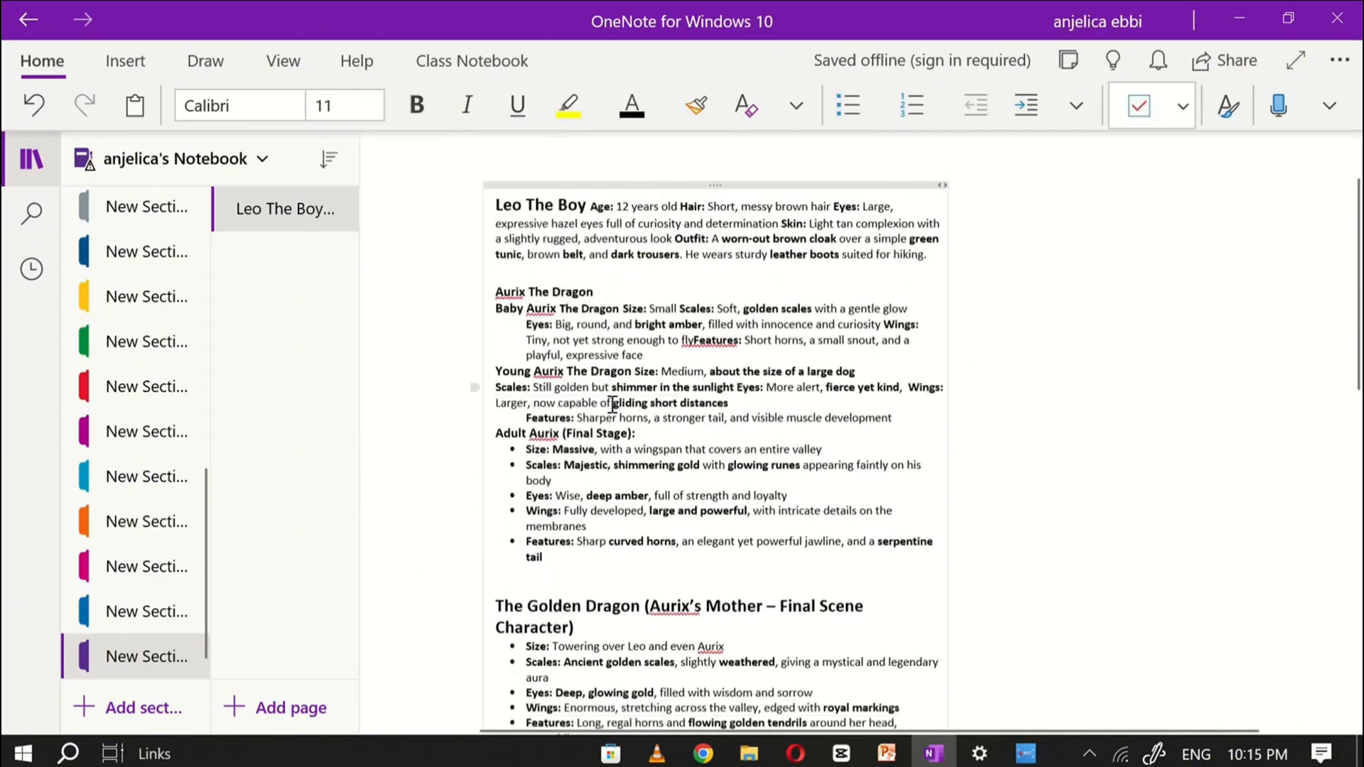
pyautogui.click(525, 418)
pyautogui.press('BackSpace')
# - Merge the adult dragon's traits after "Adult Aurix The Dragon" and run the next character's traits on from the shortened heading "The Golden Dragon"
pyautogui.hotkey('ctrl', 'v')
pyautogui.scroll(-2, 525, 490)
pyautogui.press('BackSpace')
pyautogui.click(524, 481)
pyautogui.press('BackSpace')
pyautogui.press('BackSpace')
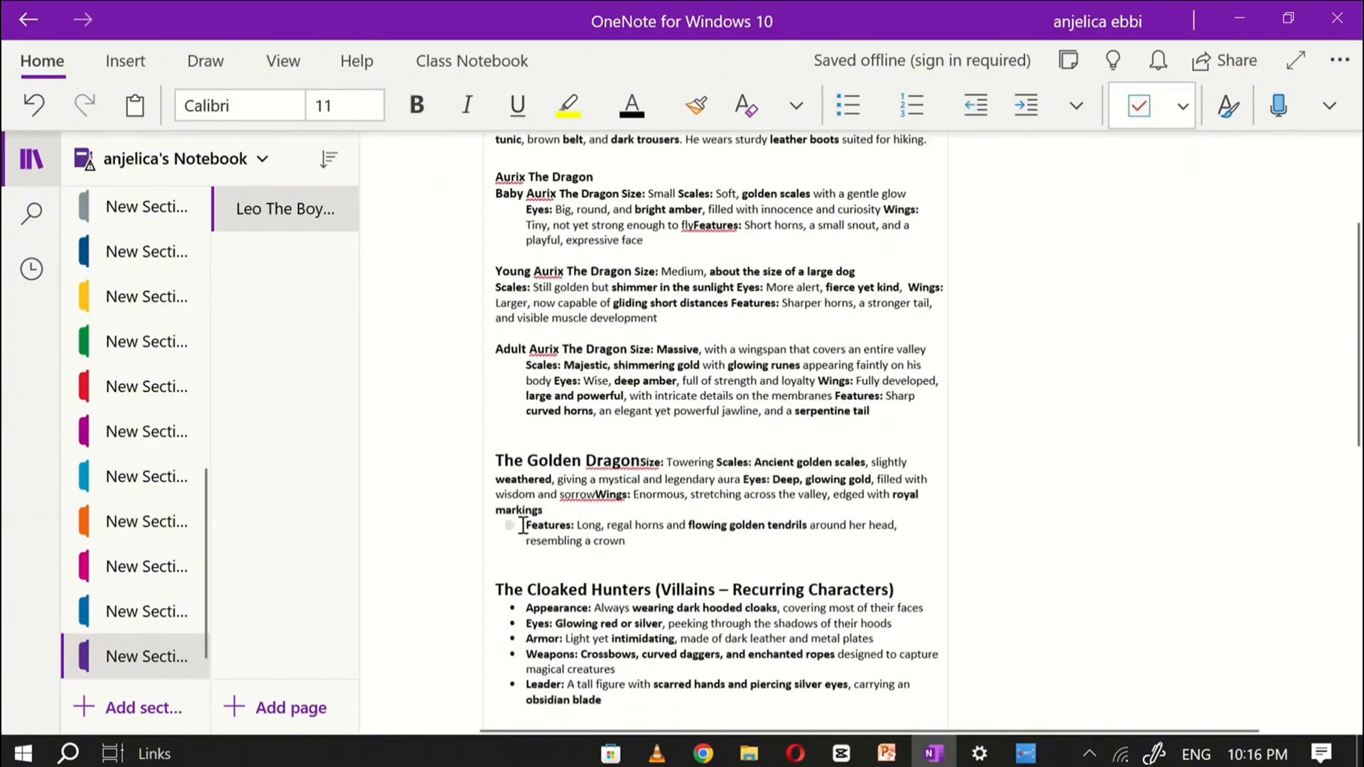
# - Join the Golden Dragon's Features to its paragraph and run the hunters' traits on from the shortened heading "The Cloaked Hunters"
pyautogui.scroll(-3, 524, 497)
pyautogui.click(525, 392)
pyautogui.press('BackSpace')
pyautogui.press('BackSpace')
pyautogui.press('BackSpace')
pyautogui.press('BackSpace')
# - Colour the character names "Leo The Boy", "Aurix The Dragon", "Young Aurix" and "Adult Aurix" red
pyautogui.scroll(6, 524, 483)
pyautogui.moveTo(435, 242); pyautogui.dragTo(521, 238)
pyautogui.click(631, 105)
pyautogui.moveTo(435, 329); pyautogui.dragTo(532, 329)
pyautogui.moveTo(435, 423); pyautogui.dragTo(502, 424)
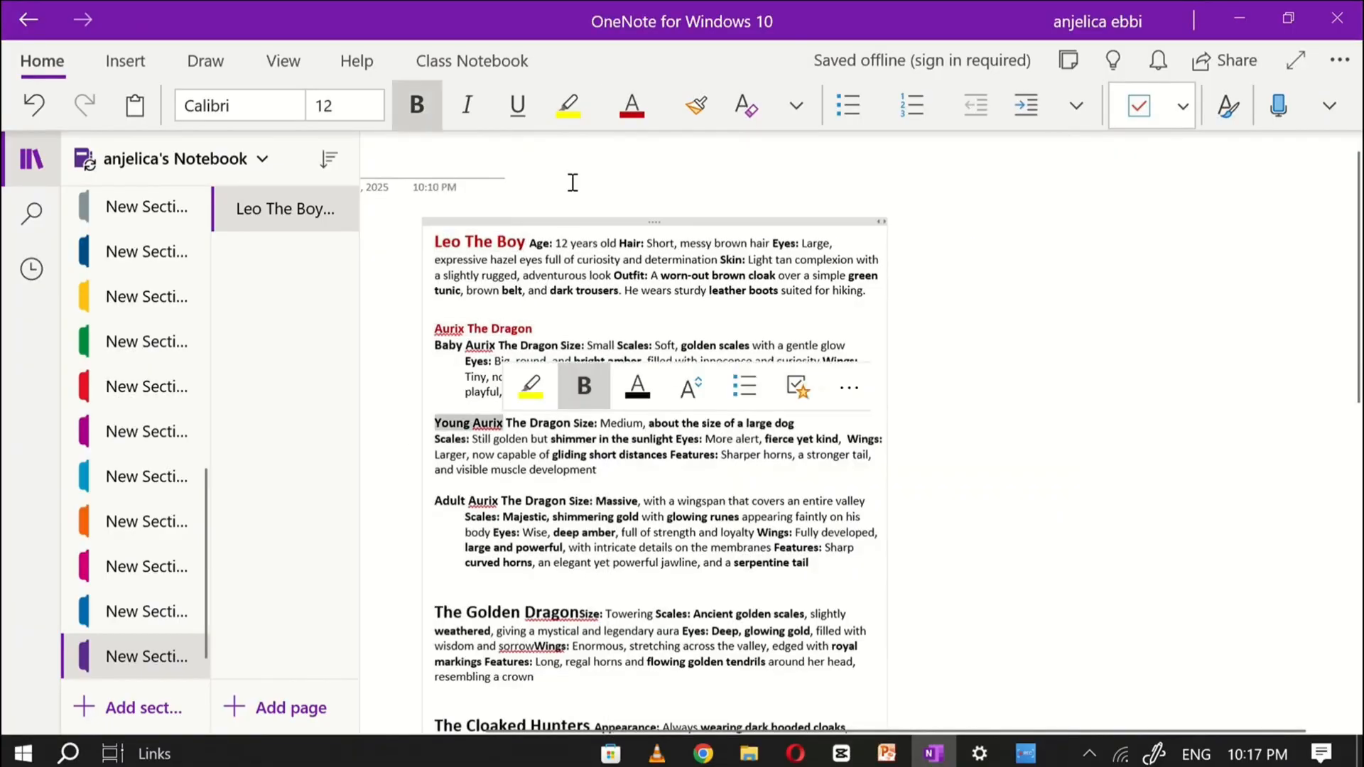
pyautogui.moveTo(435, 500); pyautogui.dragTo(499, 501)
# - Insert "Mother" before "Dragon" in the heading "The Golden Dragon"
pyautogui.scroll(-3, 926, 384)
pyautogui.click(525, 382)
pyautogui.write('Mother')
pyautogui.scroll(3, 926, 426)
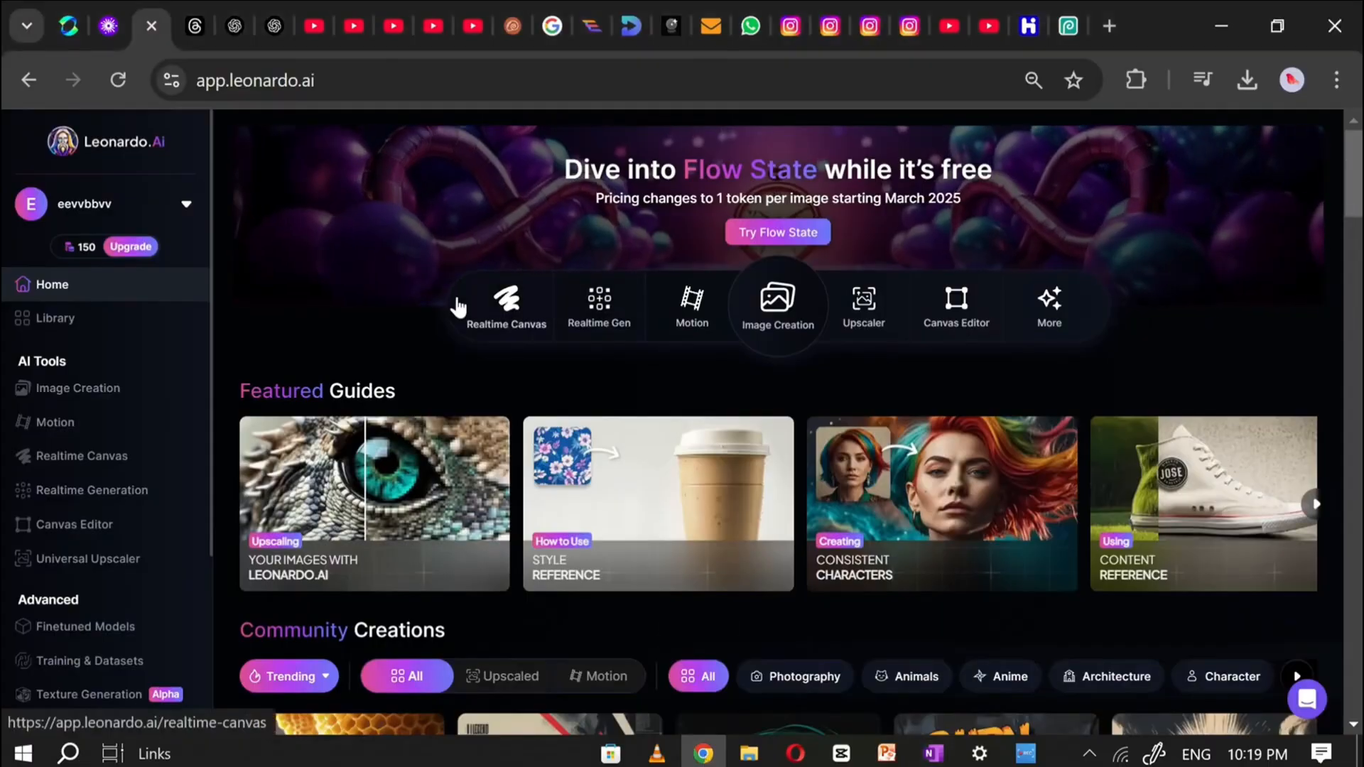
# - Switch to Leonardo.Ai and set up image creation with the Phoenix 1.0 model and the 3D Render style
pyautogui.click(778, 328)
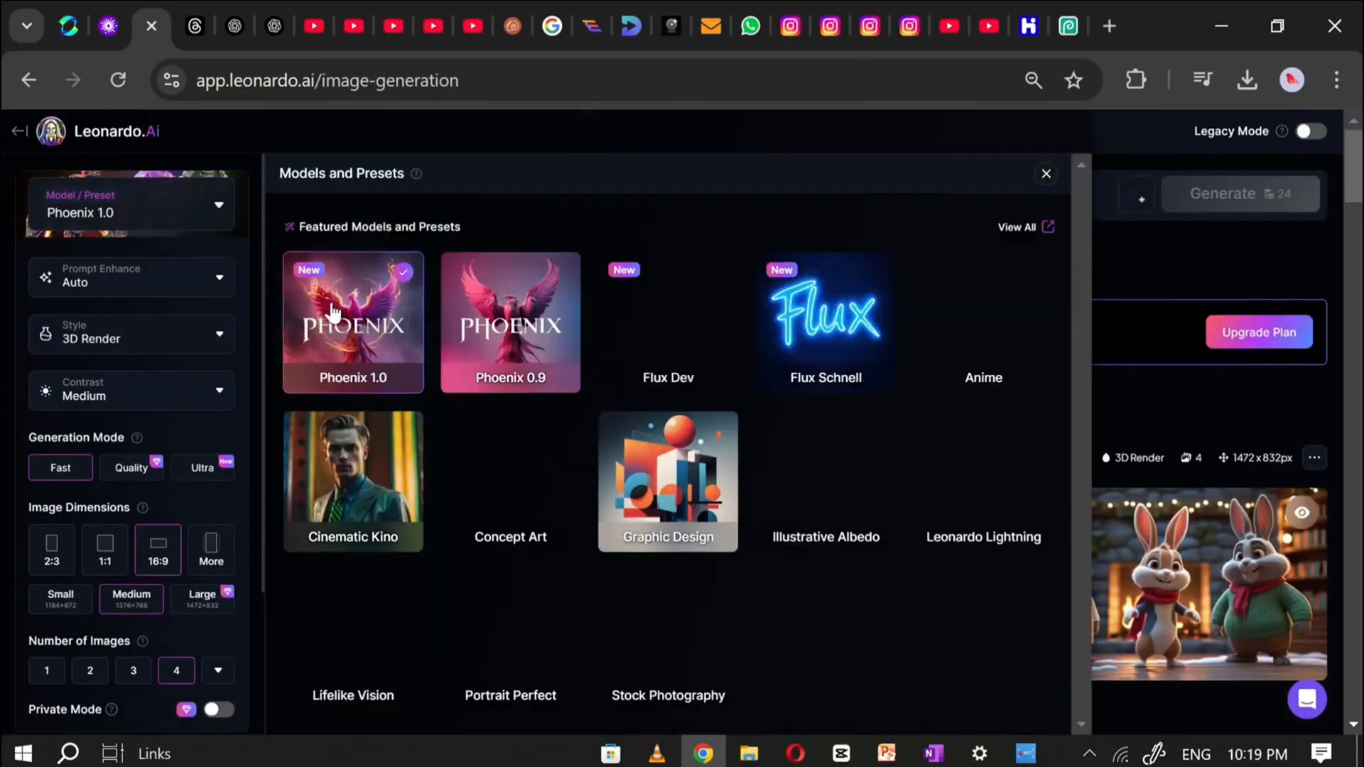
pyautogui.click(342, 313)
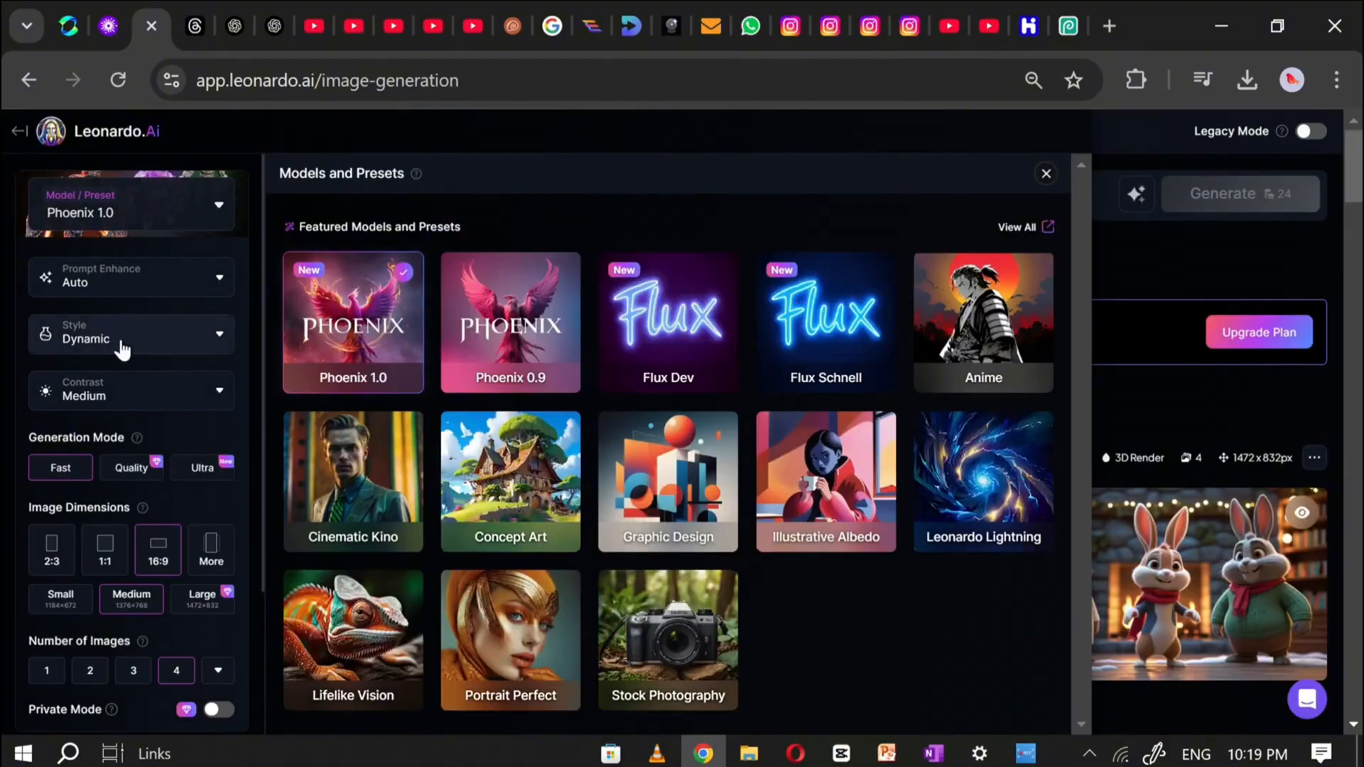
pyautogui.click(127, 349)
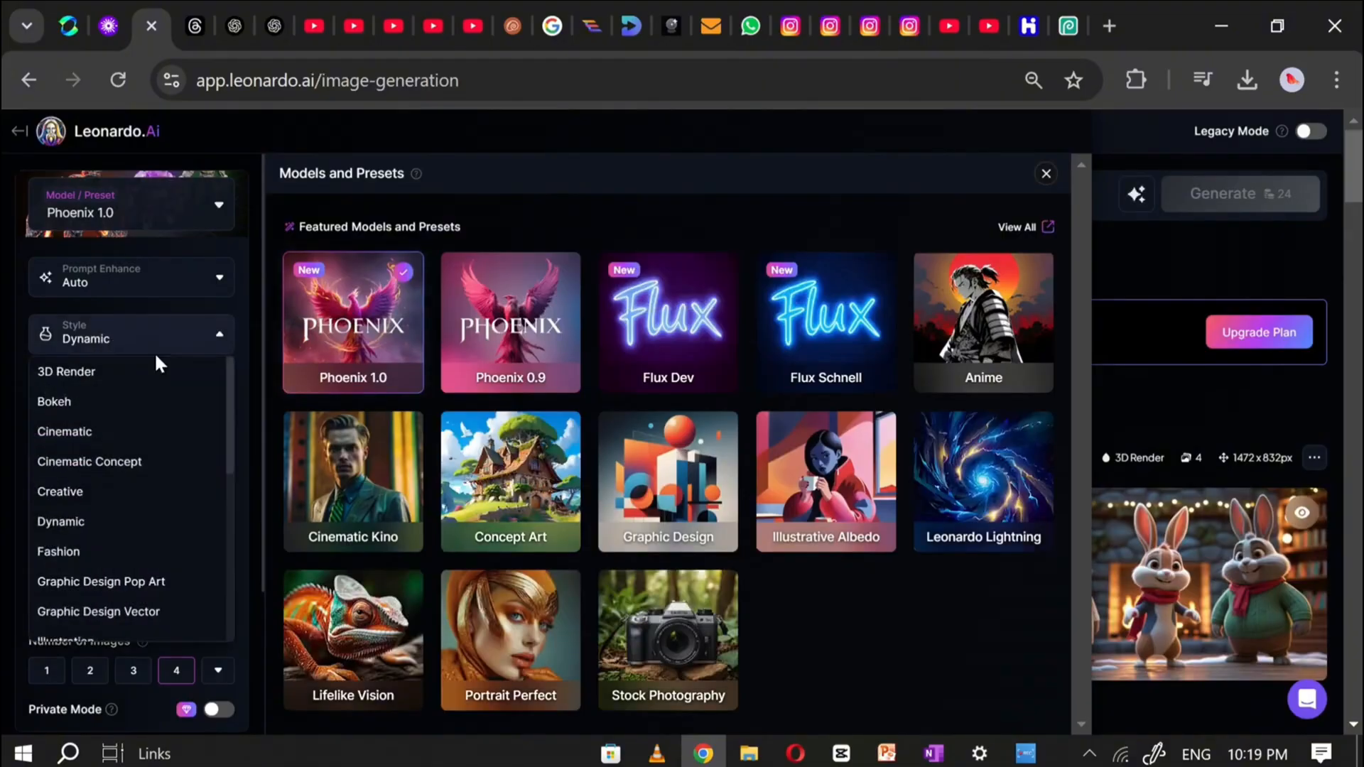
pyautogui.click(99, 376)
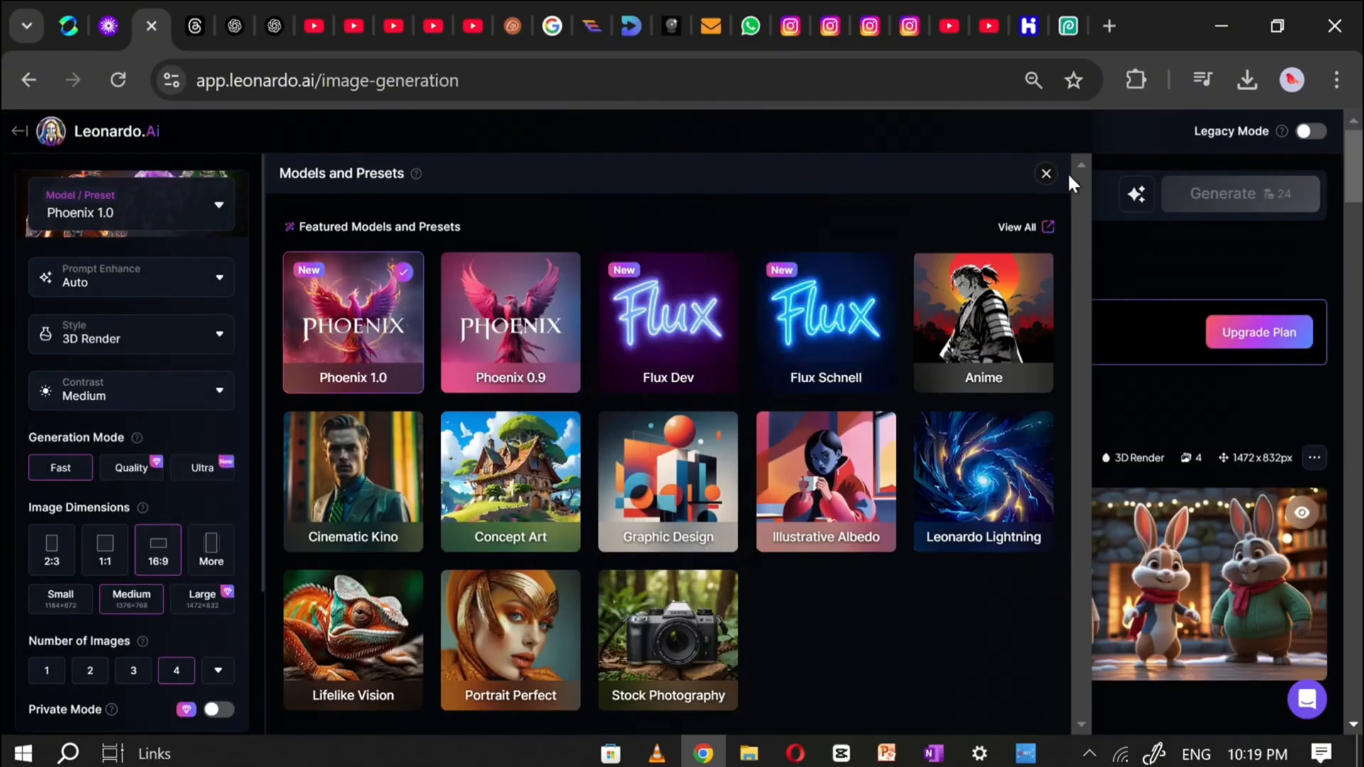
pyautogui.click(1046, 174)
# - Copy the Leo The Boy description from OneNote into the Leonardo.Ai prompt and generate its images
pyautogui.hotkey('alt', 'Tab')
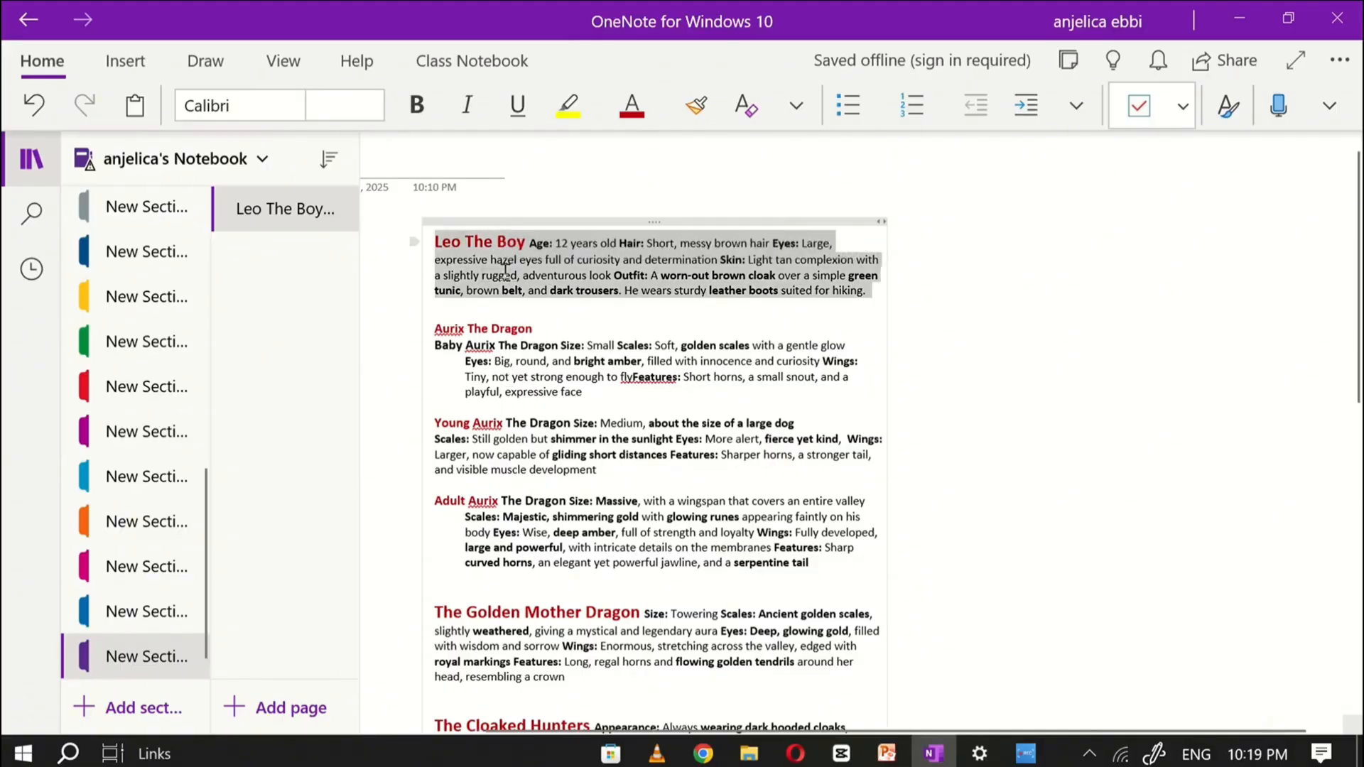
pyautogui.hotkey('alt', 'Tab')
pyautogui.click(486, 201)
pyautogui.hotkey('ctrl', 'v')
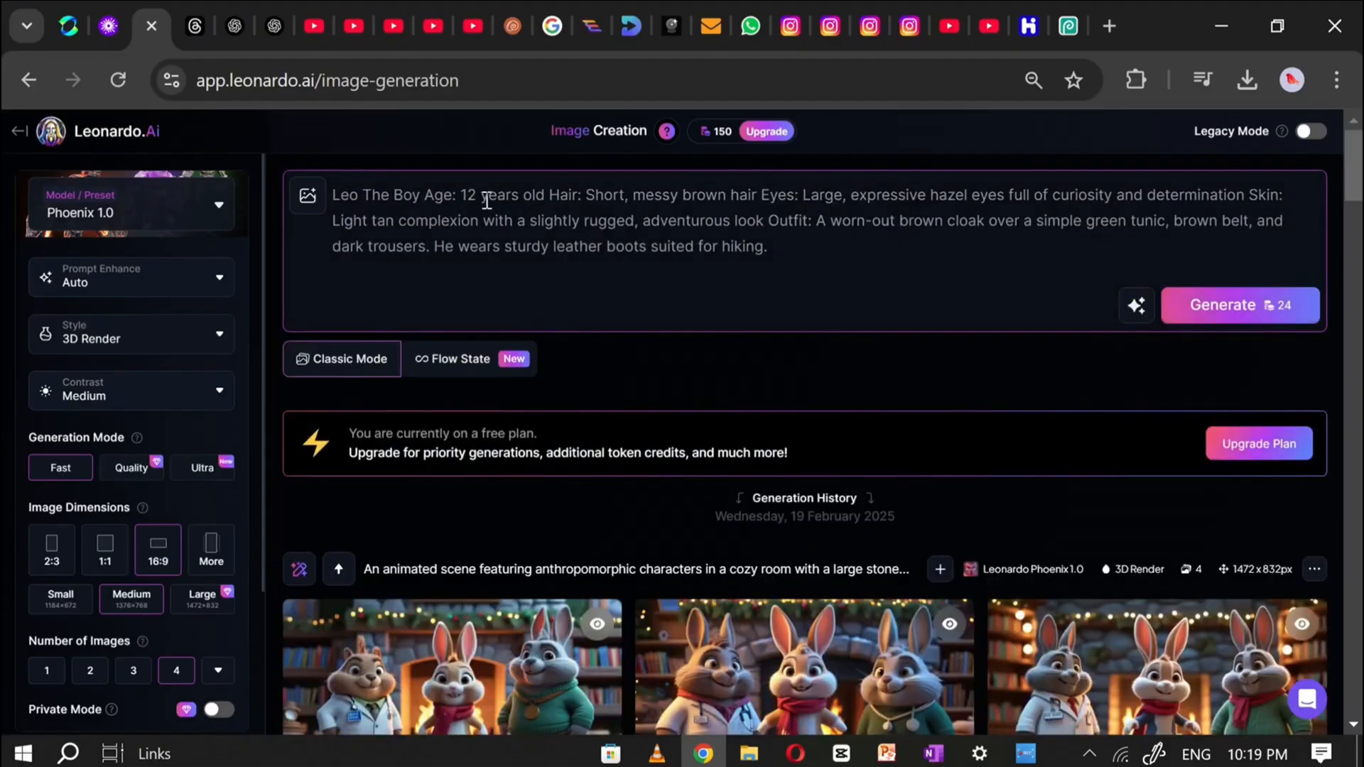
pyautogui.click(1246, 313)
pyautogui.scroll(-3, 570, 424)
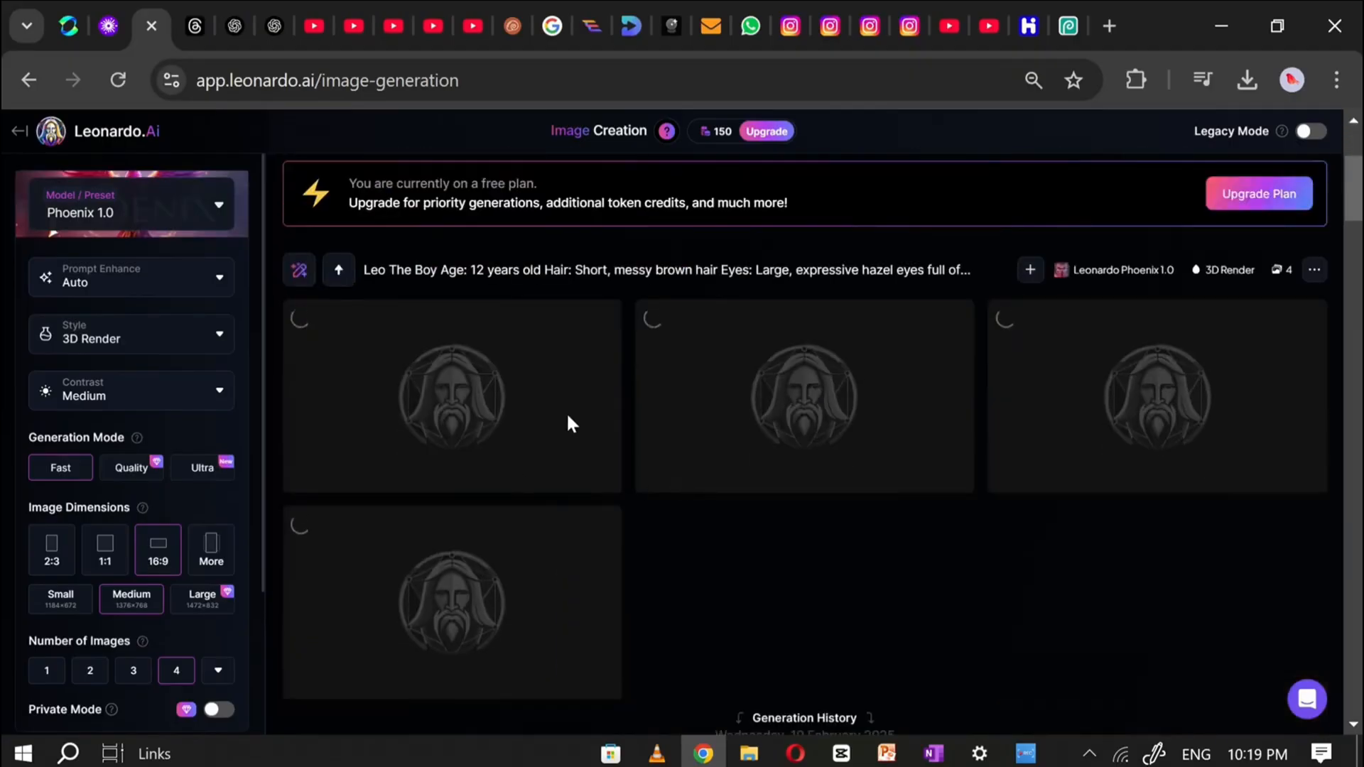
# - Generate images in Leonardo.Ai from the Baby Aurix The Dragon description in OneNote
pyautogui.click(929, 755)
pyautogui.tripleClick(589, 373)
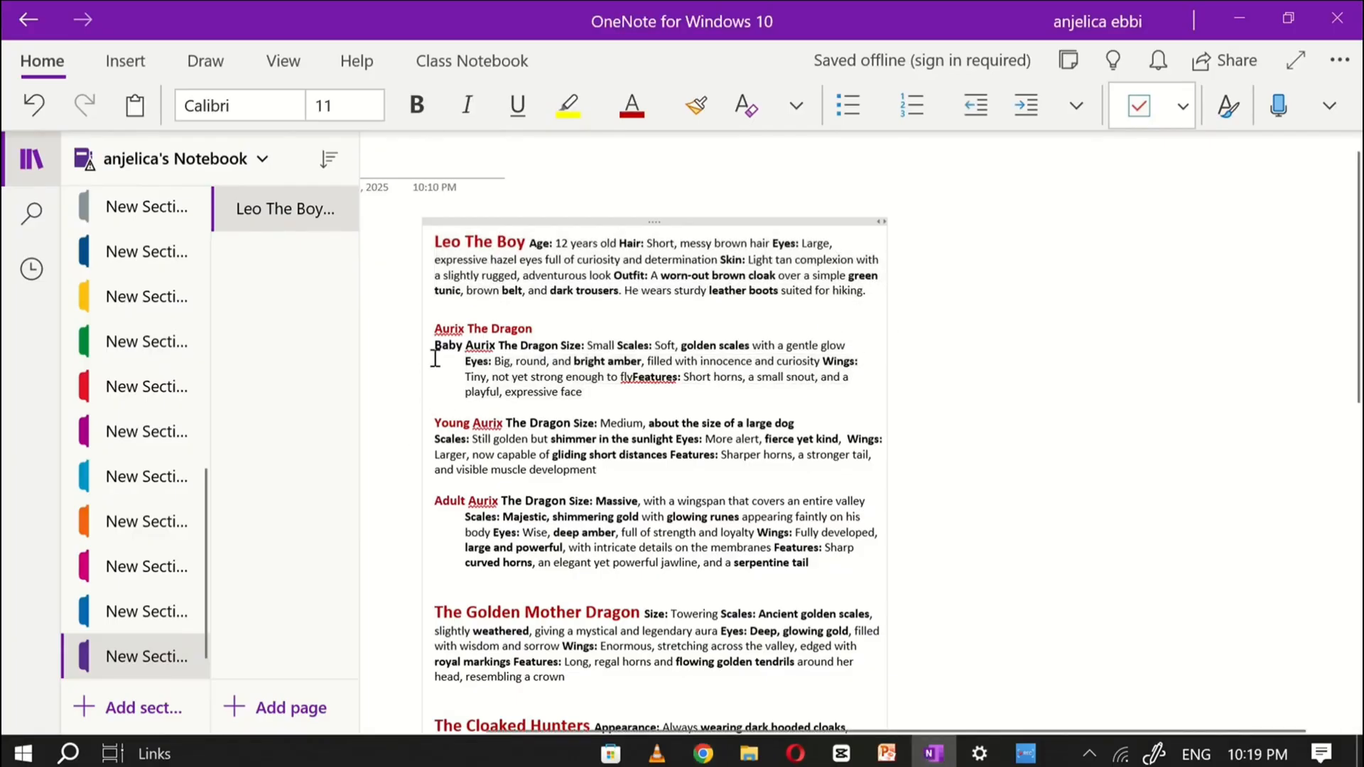
pyautogui.click(703, 753)
pyautogui.scroll(3, 566, 316)
# - Copy the Young Aurix The Dragon description from OneNote into the Leonardo.Ai prompt and generate its images
pyautogui.click(932, 753)
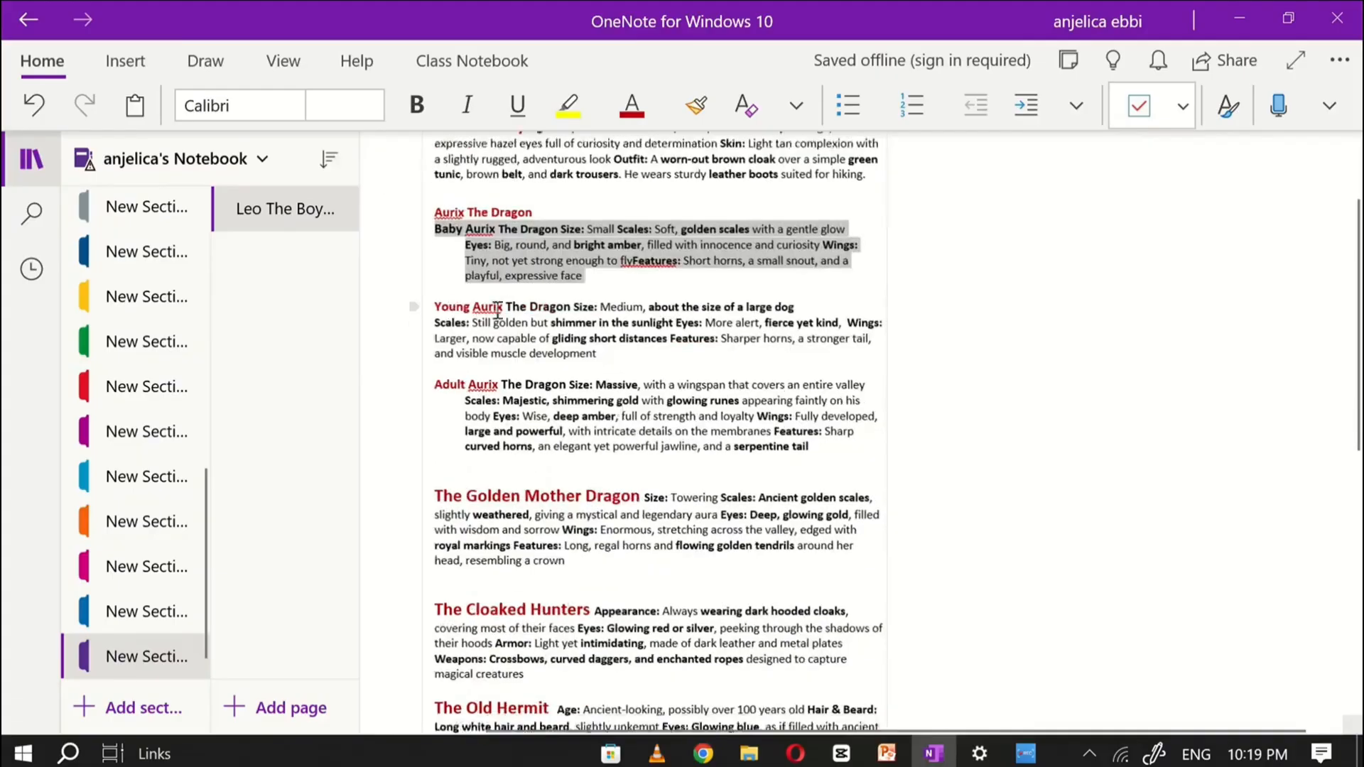
pyautogui.click(704, 753)
pyautogui.hotkey('ctrl', 'v')
pyautogui.click(1241, 305)
# - Use the Adult Aurix and The Golden Mother Dragon descriptions from OneNote as separate Leonardo.Ai prompts to generate their images
pyautogui.click(933, 754)
pyautogui.click(704, 754)
pyautogui.click(933, 753)
pyautogui.click(704, 753)
pyautogui.hotkey('ctrl', 'a')
pyautogui.hotkey('ctrl', 'v')
# - Copy The Cloaked Hunters description from OneNote and generate their images in Leonardo.Ai
pyautogui.click(934, 753)
pyautogui.tripleClick(545, 454)
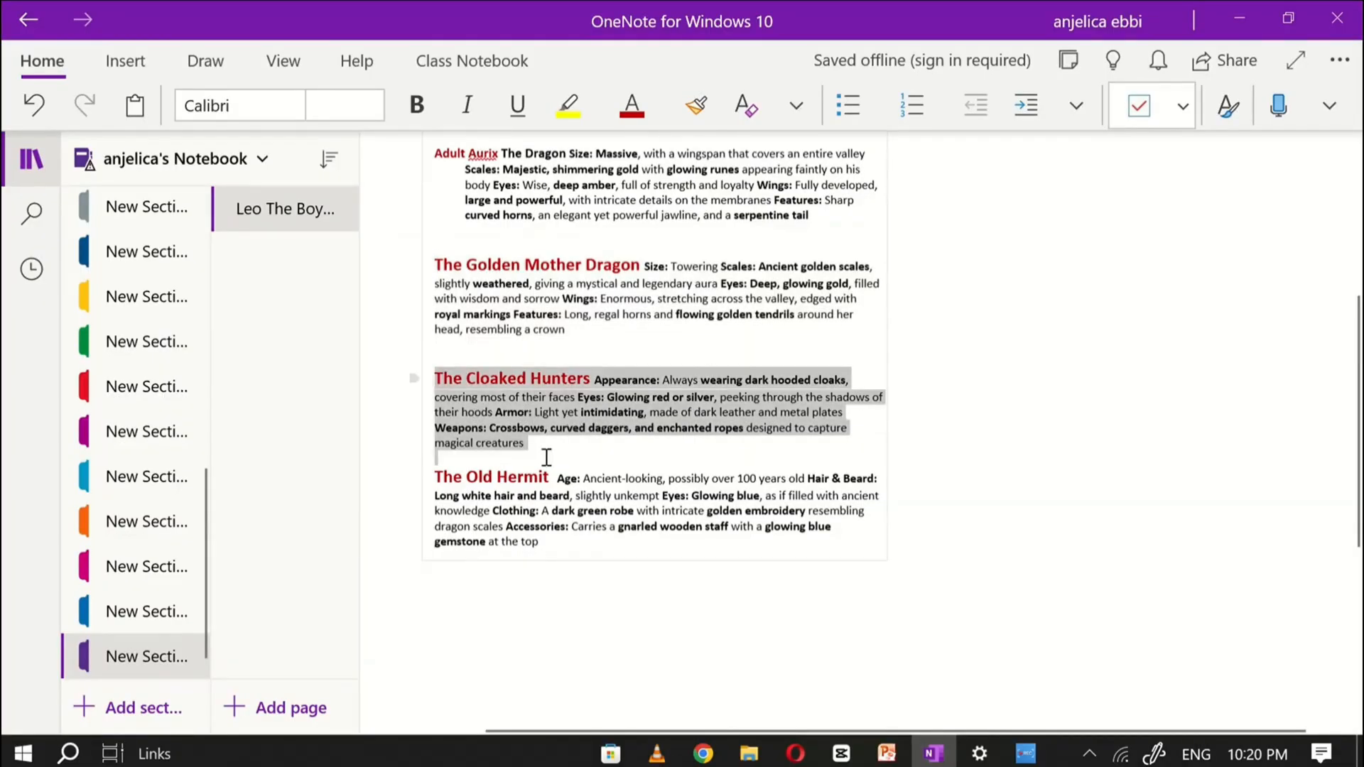
pyautogui.click(703, 753)
# - Review the generated characters and download the second image of Adult, Young and Baby Aurix
pyautogui.scroll(-20, 710, 360)
pyautogui.scroll(20, 587, 518)
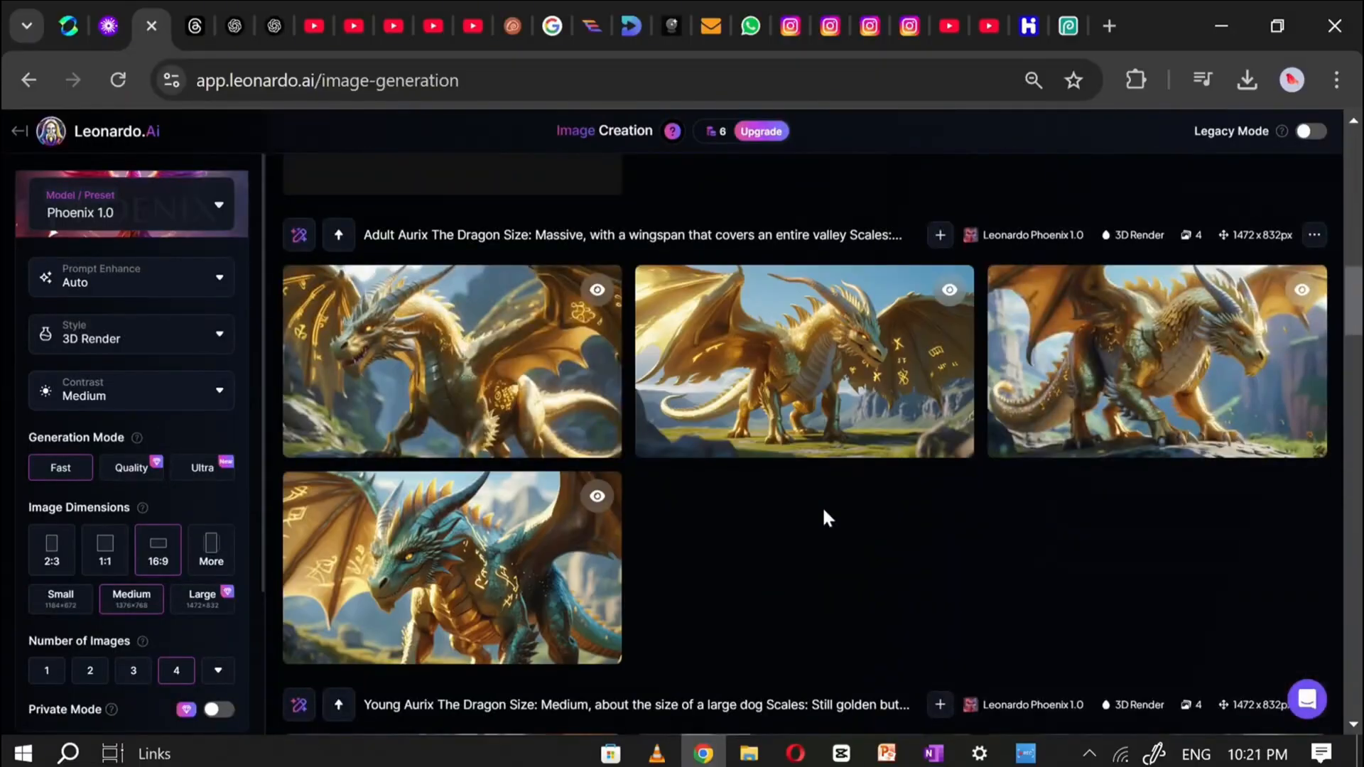
pyautogui.scroll(-20, 778, 508)
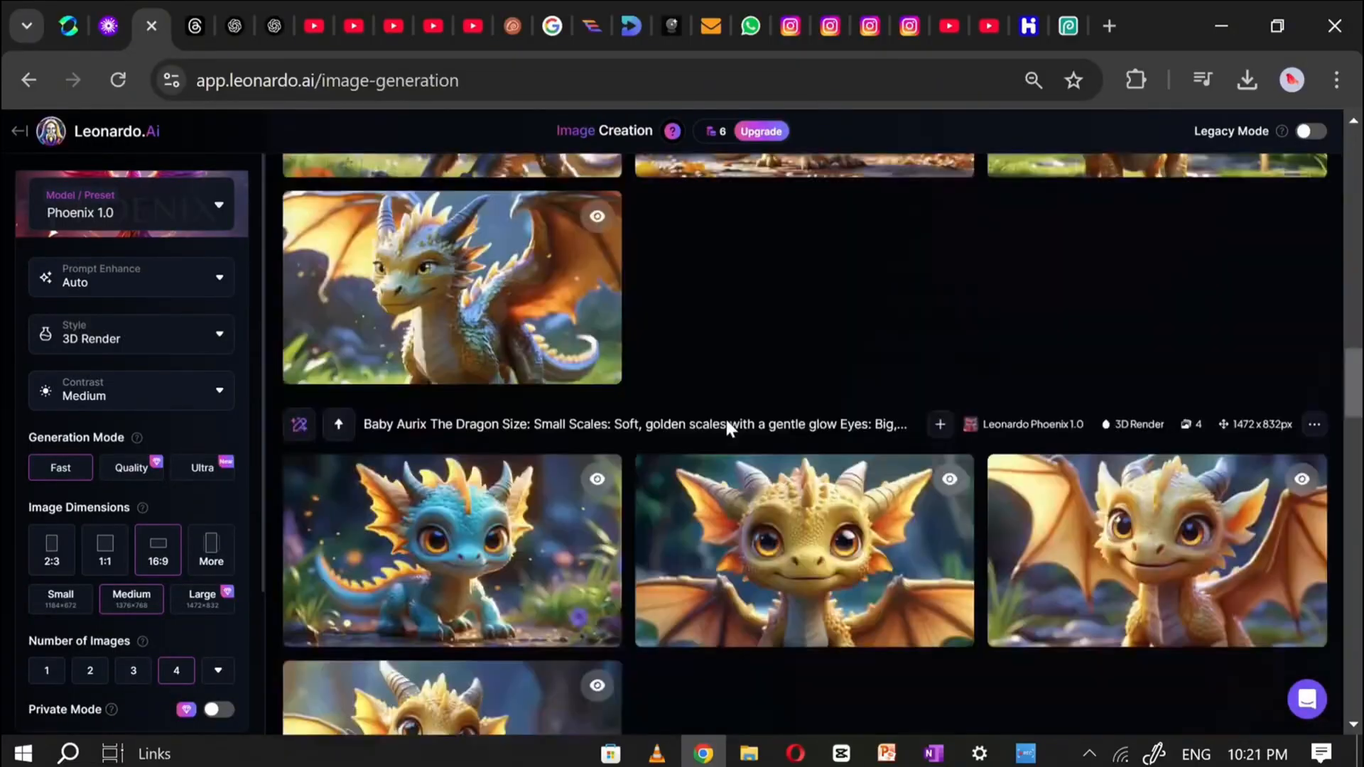
pyautogui.scroll(15, 739, 296)
pyautogui.scroll(15, 757, 304)
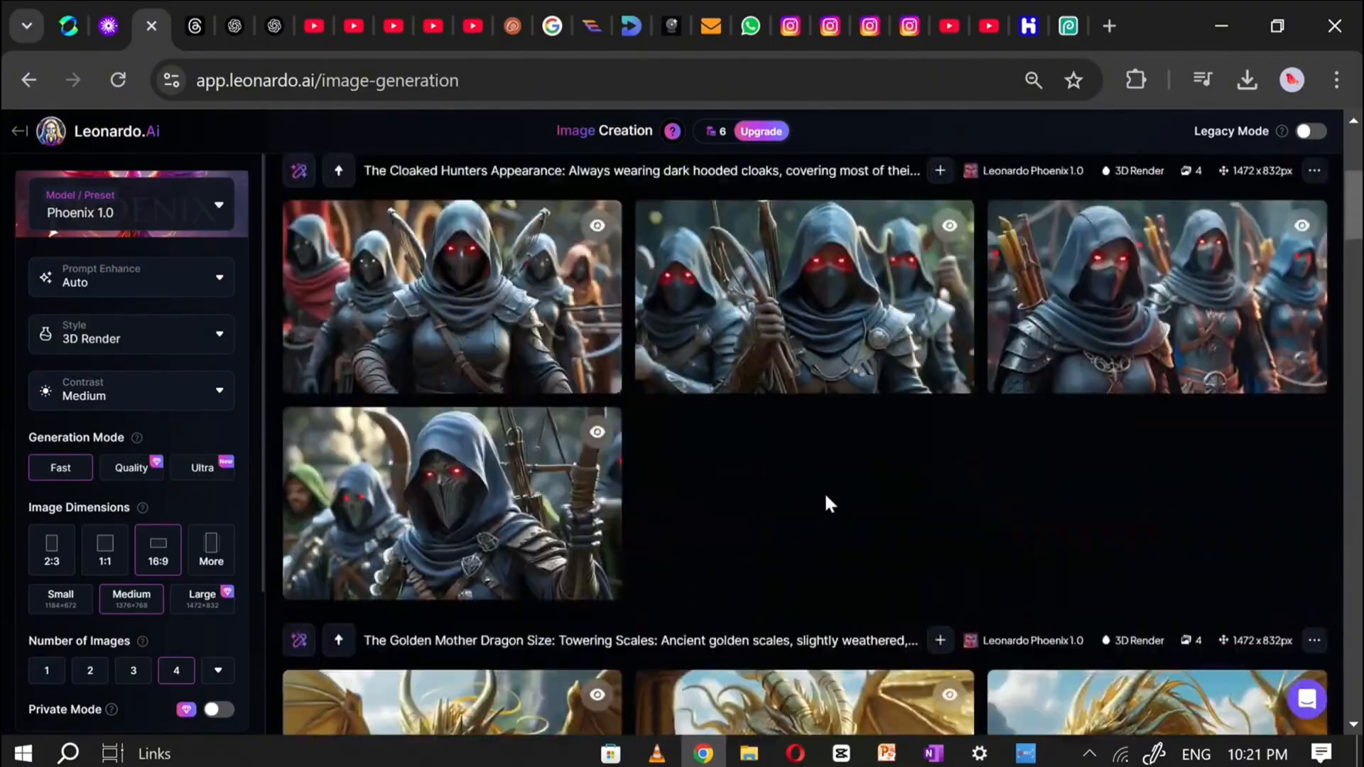
pyautogui.scroll(-12, 795, 447)
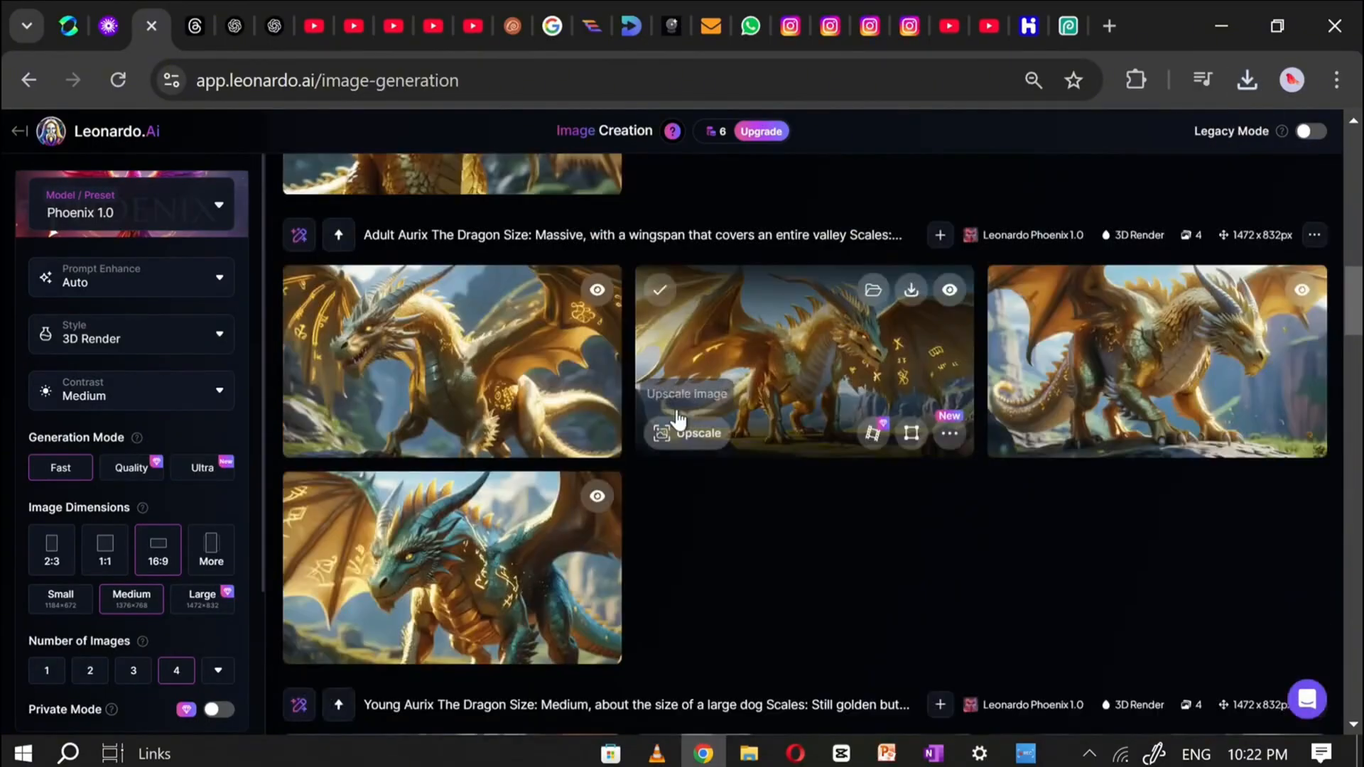
pyautogui.click(914, 295)
pyautogui.scroll(-5, 915, 294)
pyautogui.click(912, 388)
pyautogui.scroll(-7, 912, 387)
pyautogui.click(911, 358)
pyautogui.scroll(-7, 911, 358)
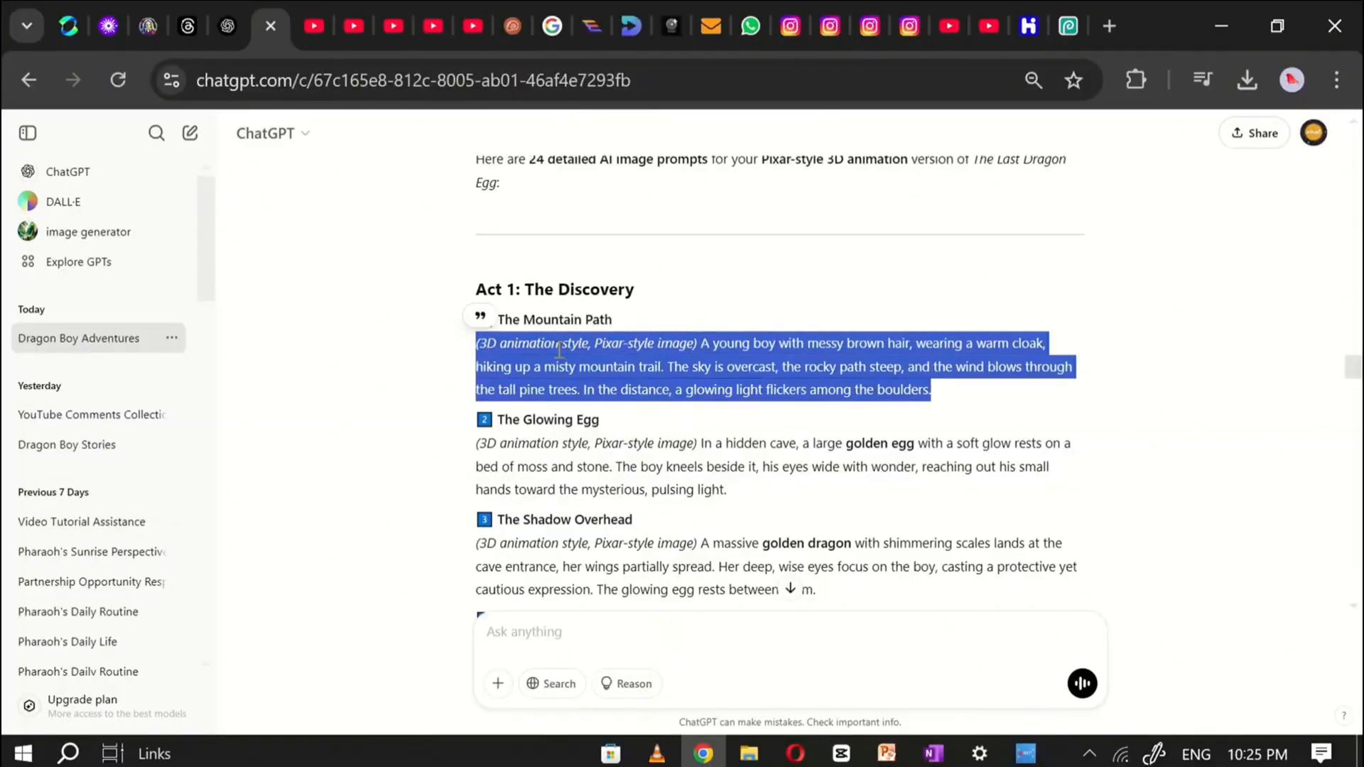
# - Copy the scene 1 prompt "The Mountain Path" from ChatGPT into the Leonardo.Ai prompt
pyautogui.rightClick(559, 349)
pyautogui.click(594, 372)
pyautogui.click(149, 26)
pyautogui.rightClick(514, 187)
pyautogui.click(561, 452)
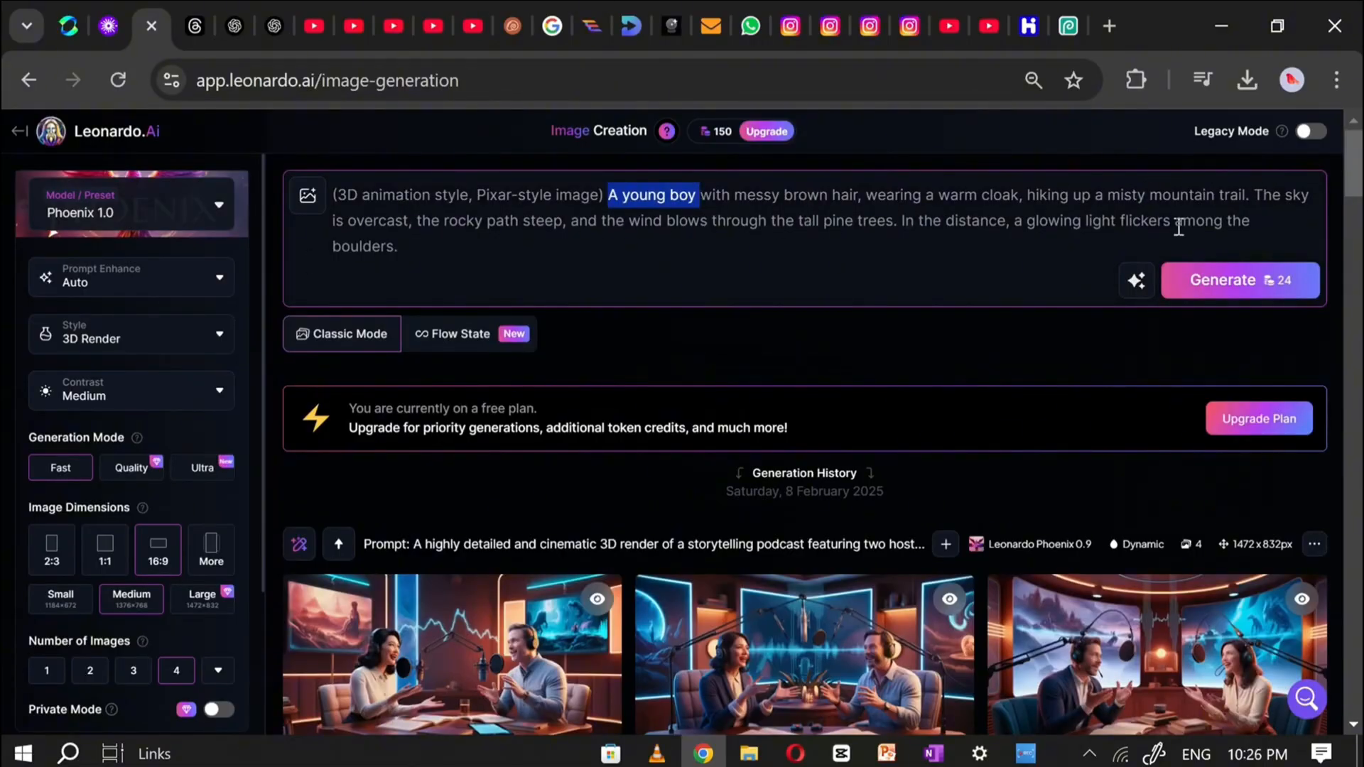
# - Replace "A young boy" in the Mountain Path prompt with the Leo The Boy description from OneNote
pyautogui.click(933, 754)
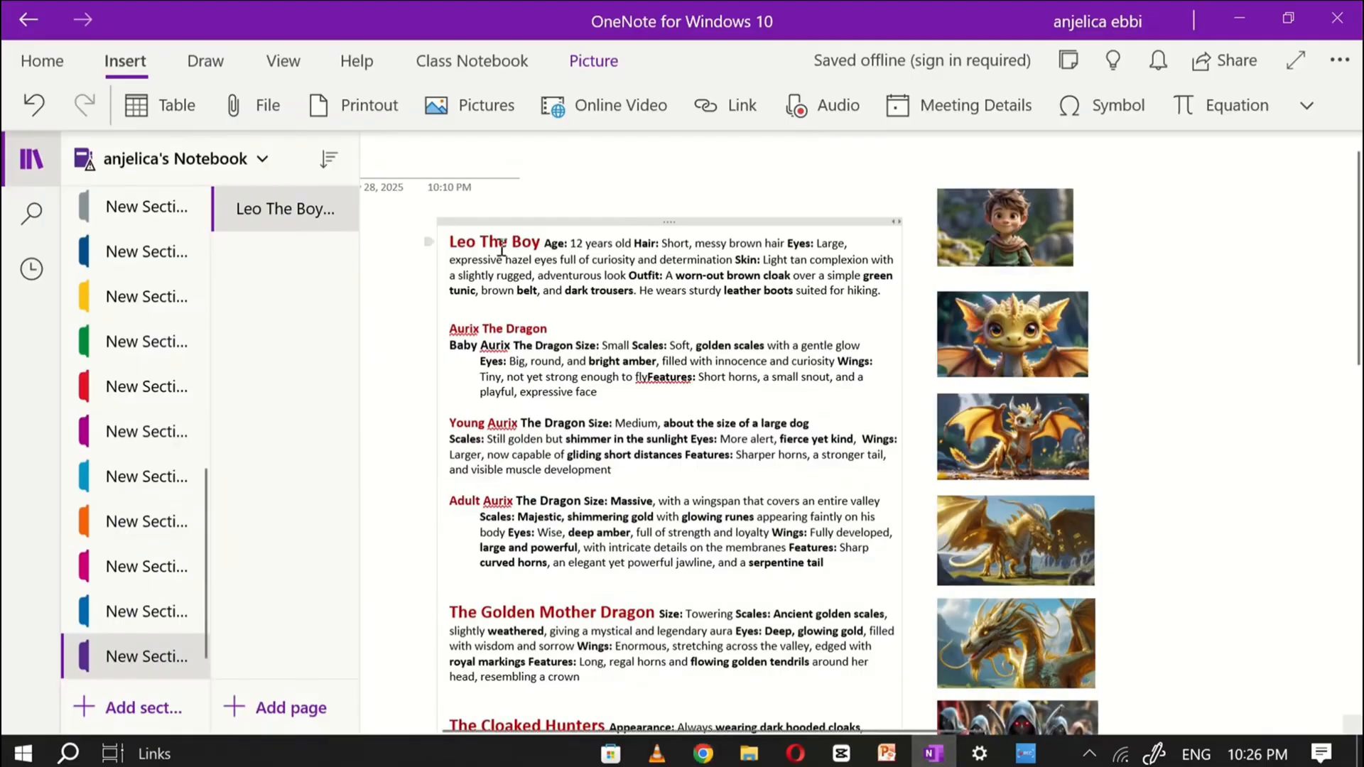
pyautogui.rightClick(698, 260)
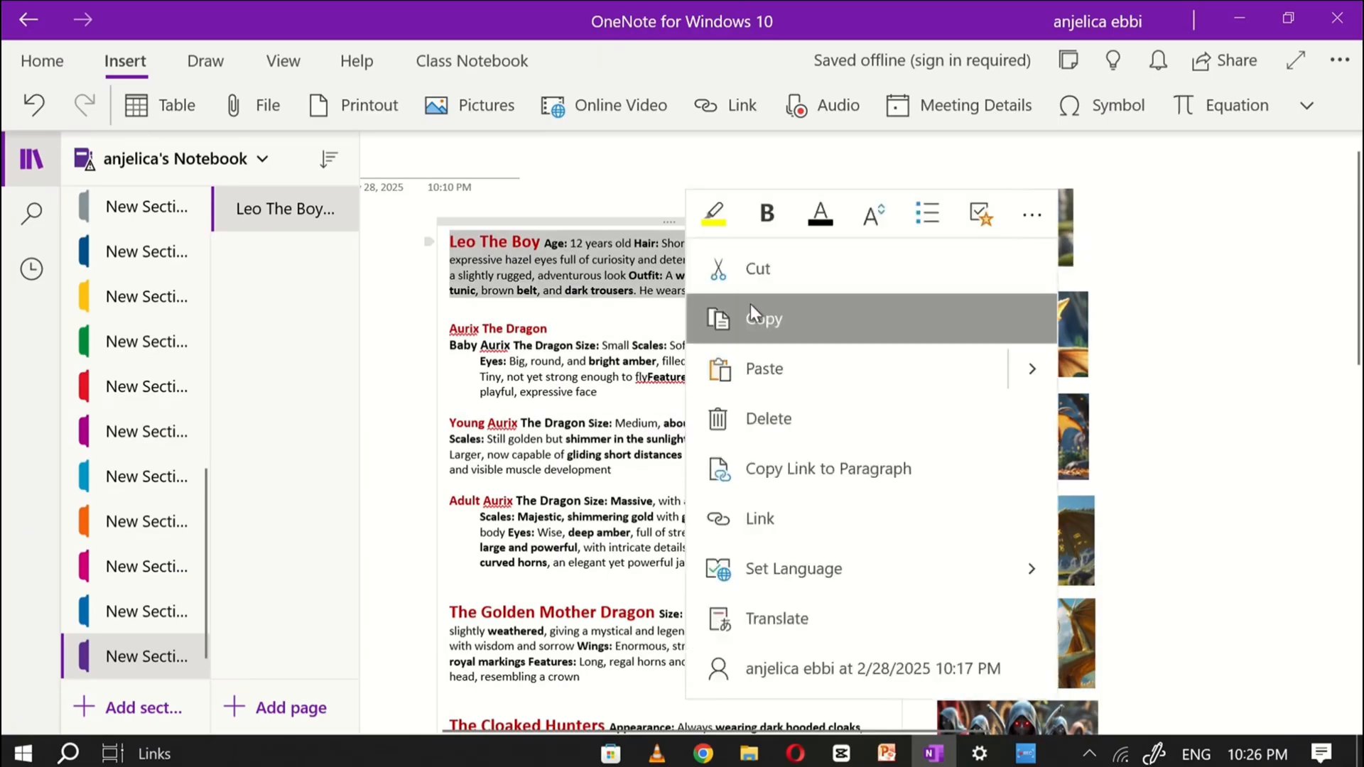
pyautogui.click(778, 325)
pyautogui.click(703, 754)
pyautogui.rightClick(629, 197)
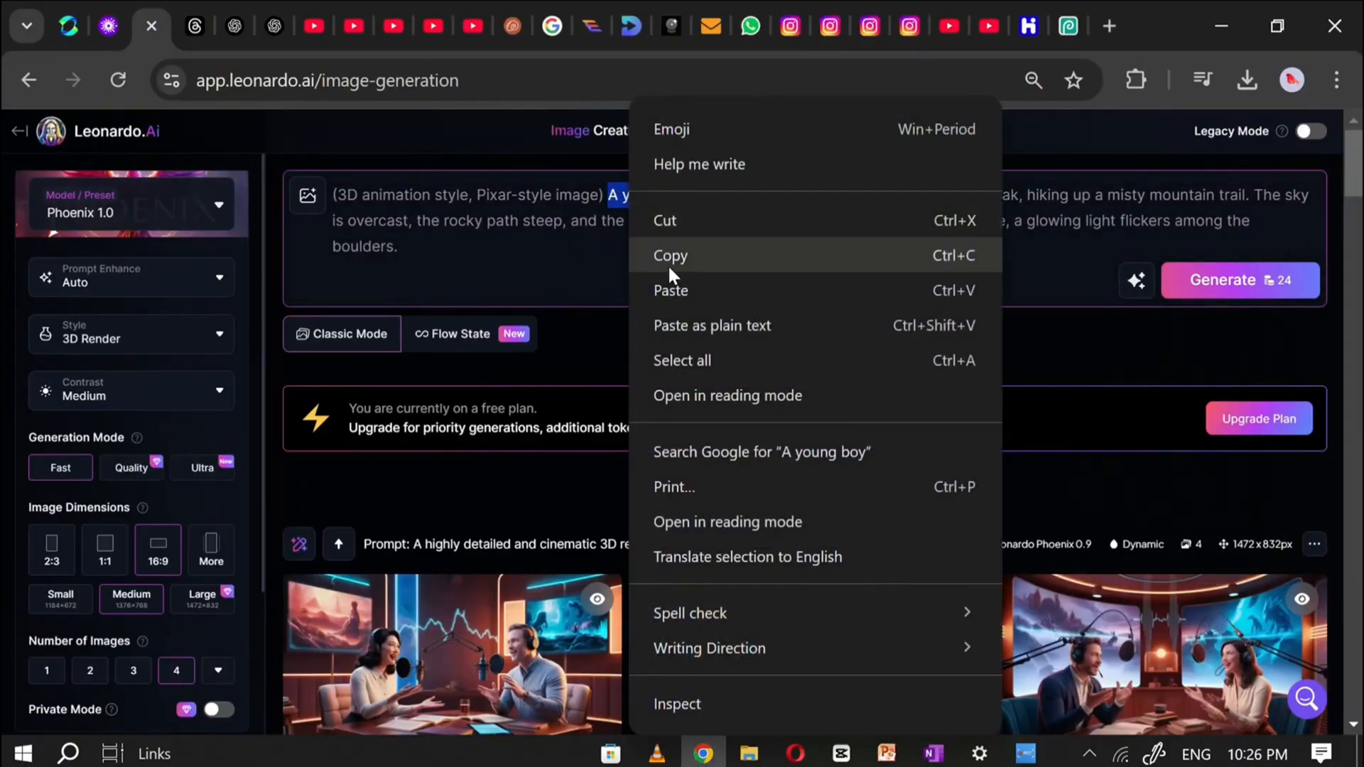
pyautogui.click(660, 287)
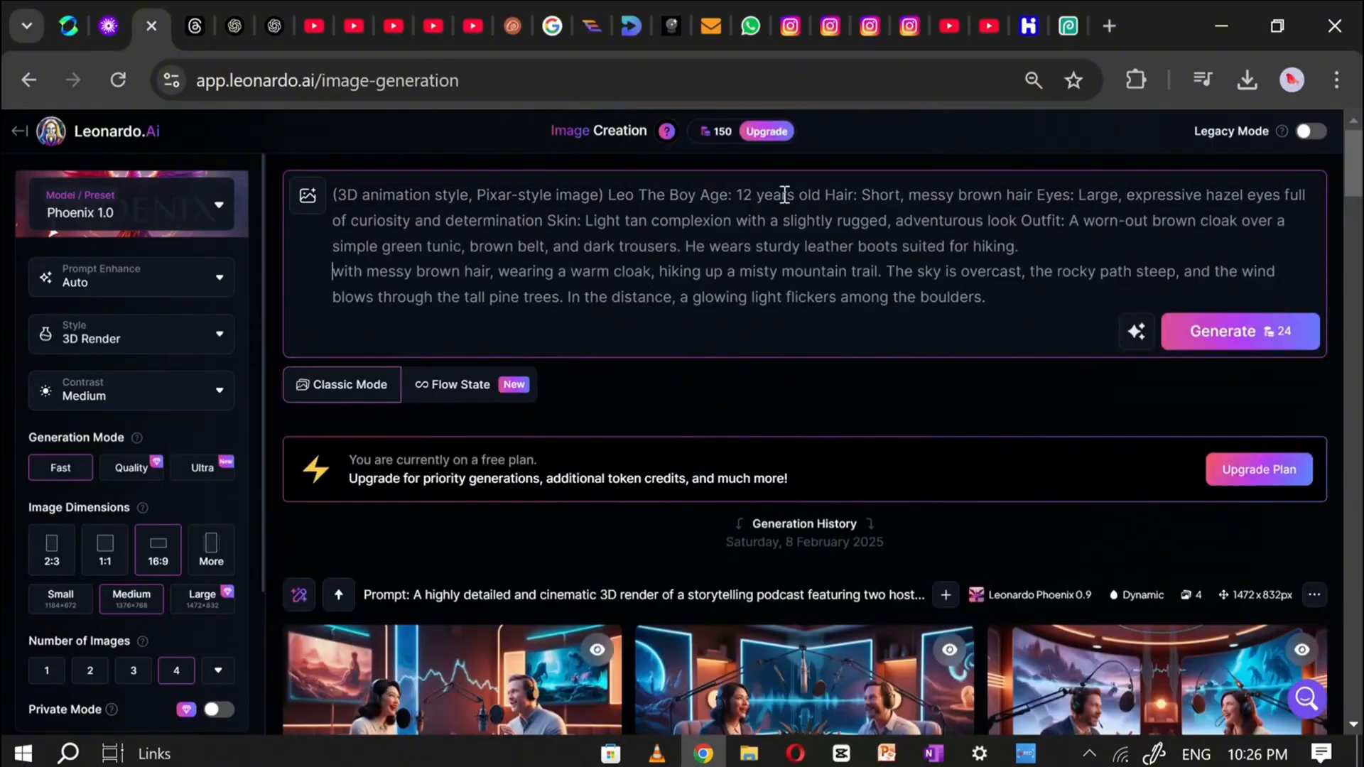
# - Generate the Mountain Path scene images and download the first one
pyautogui.click(1251, 341)
pyautogui.scroll(-2, 719, 381)
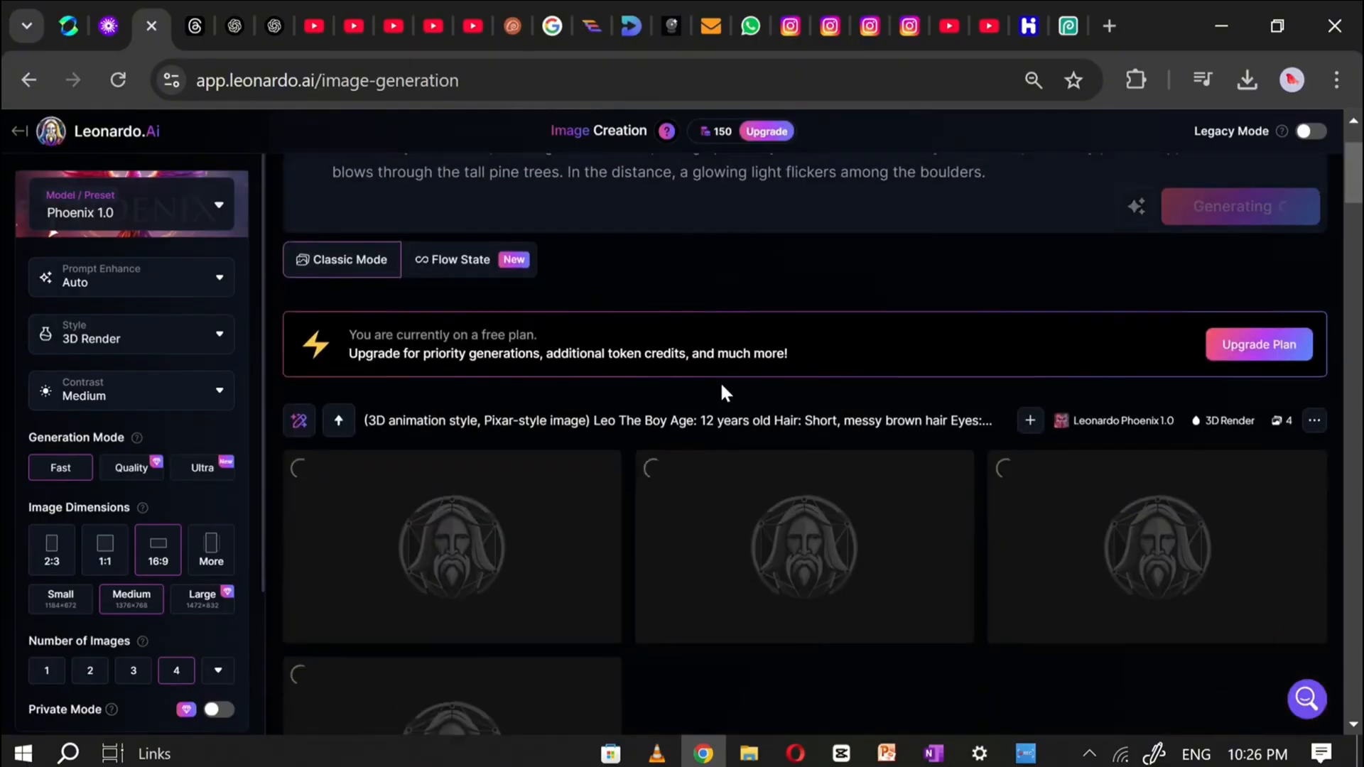
pyautogui.scroll(-4, 724, 392)
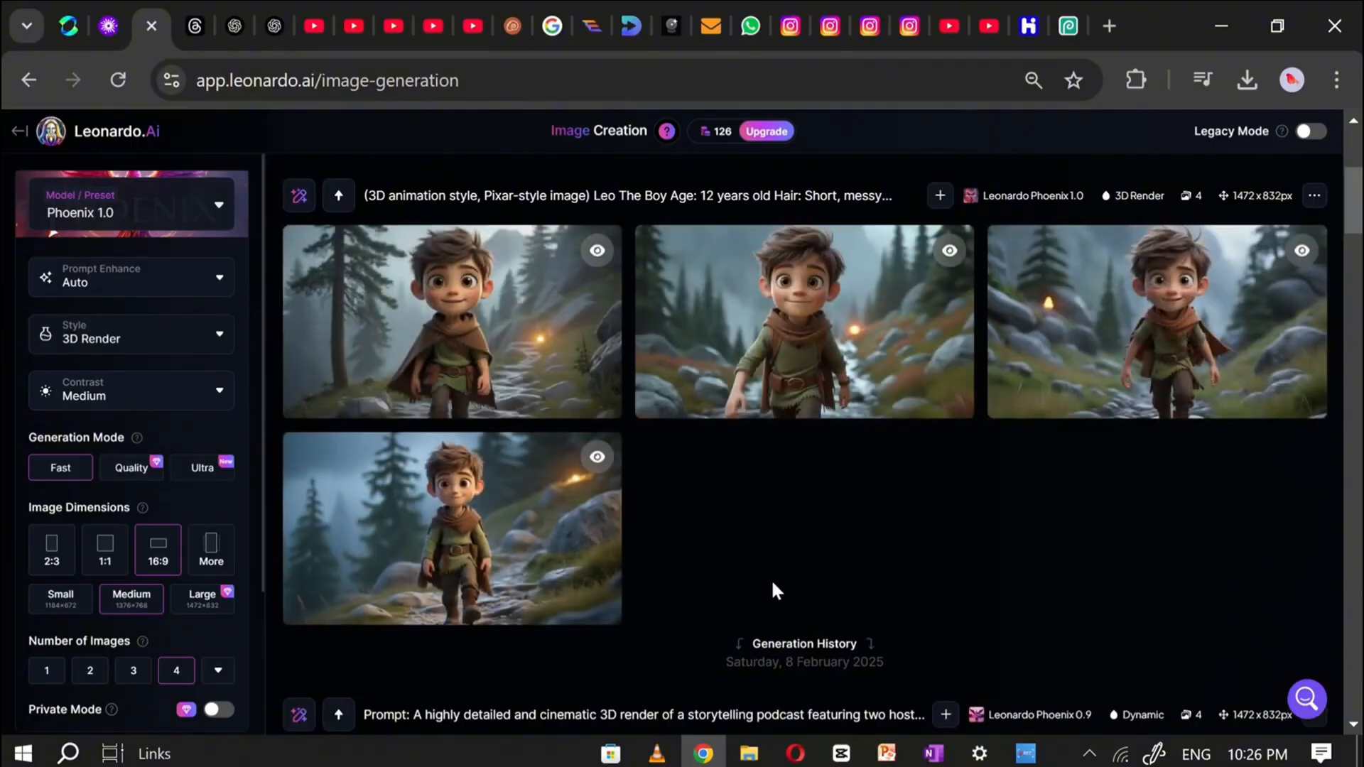
pyautogui.click(557, 250)
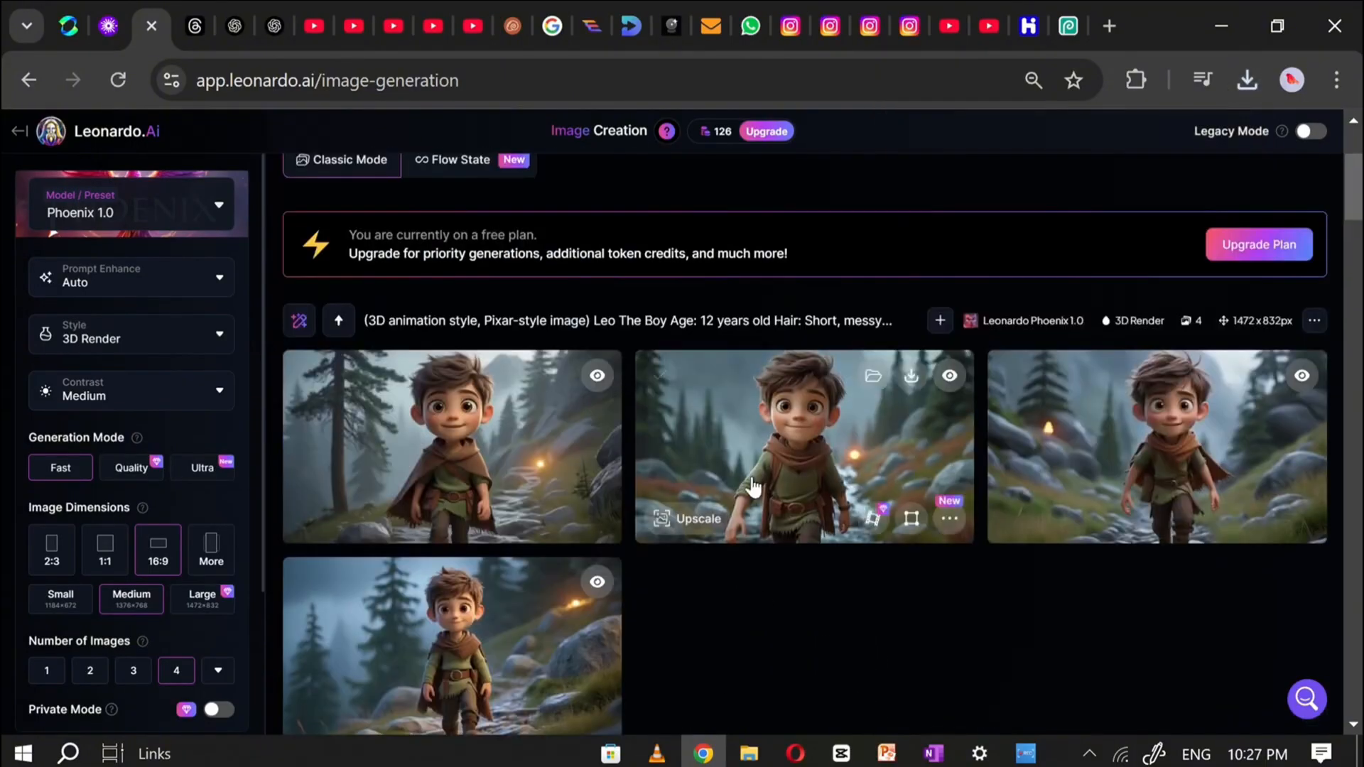
# - Replace the Leonardo.Ai prompt with the scene 2 prompt "The Glowing Egg" copied from ChatGPT
pyautogui.click(274, 26)
pyautogui.scroll(-2, 571, 404)
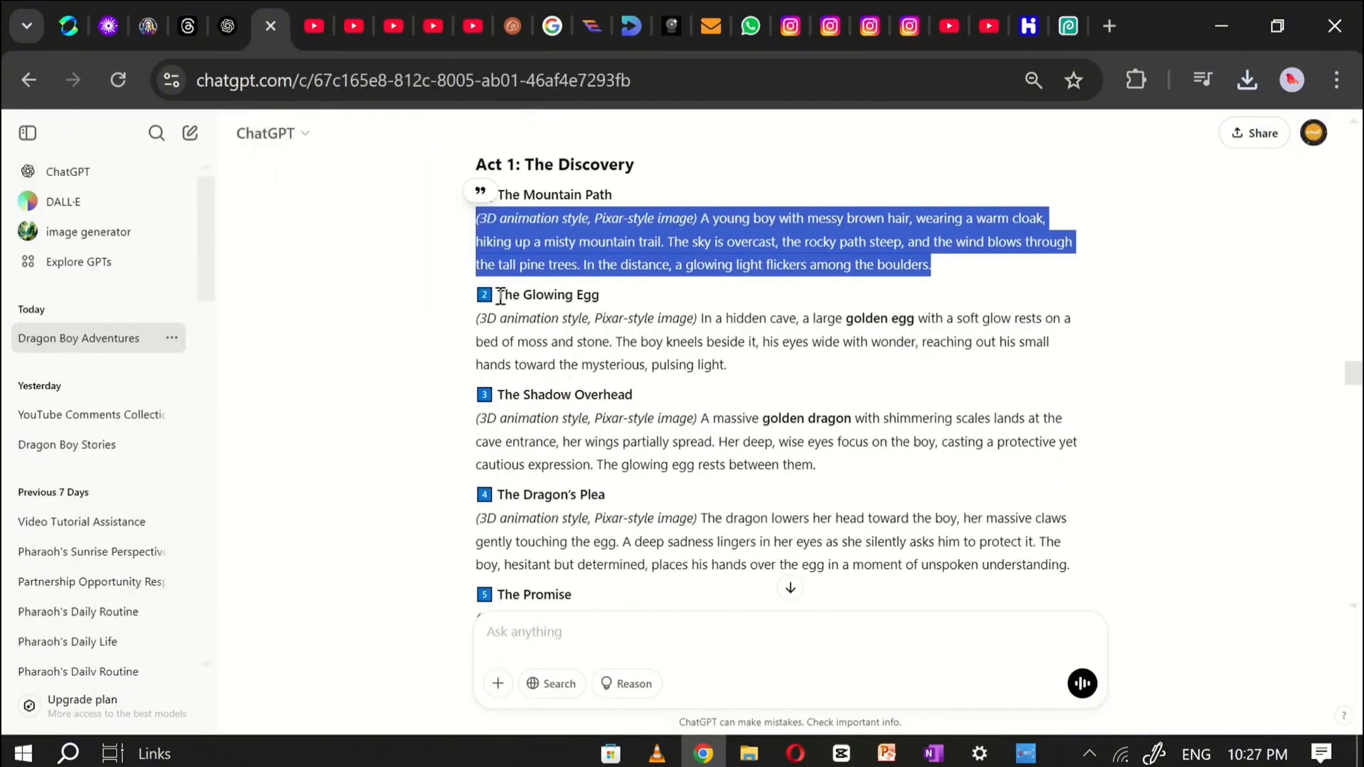
pyautogui.moveTo(476, 318); pyautogui.dragTo(728, 364)
pyautogui.hotkey('ctrl', 'c')
pyautogui.click(148, 25)
pyautogui.click(497, 291)
pyautogui.hotkey('ctrl', 'a')
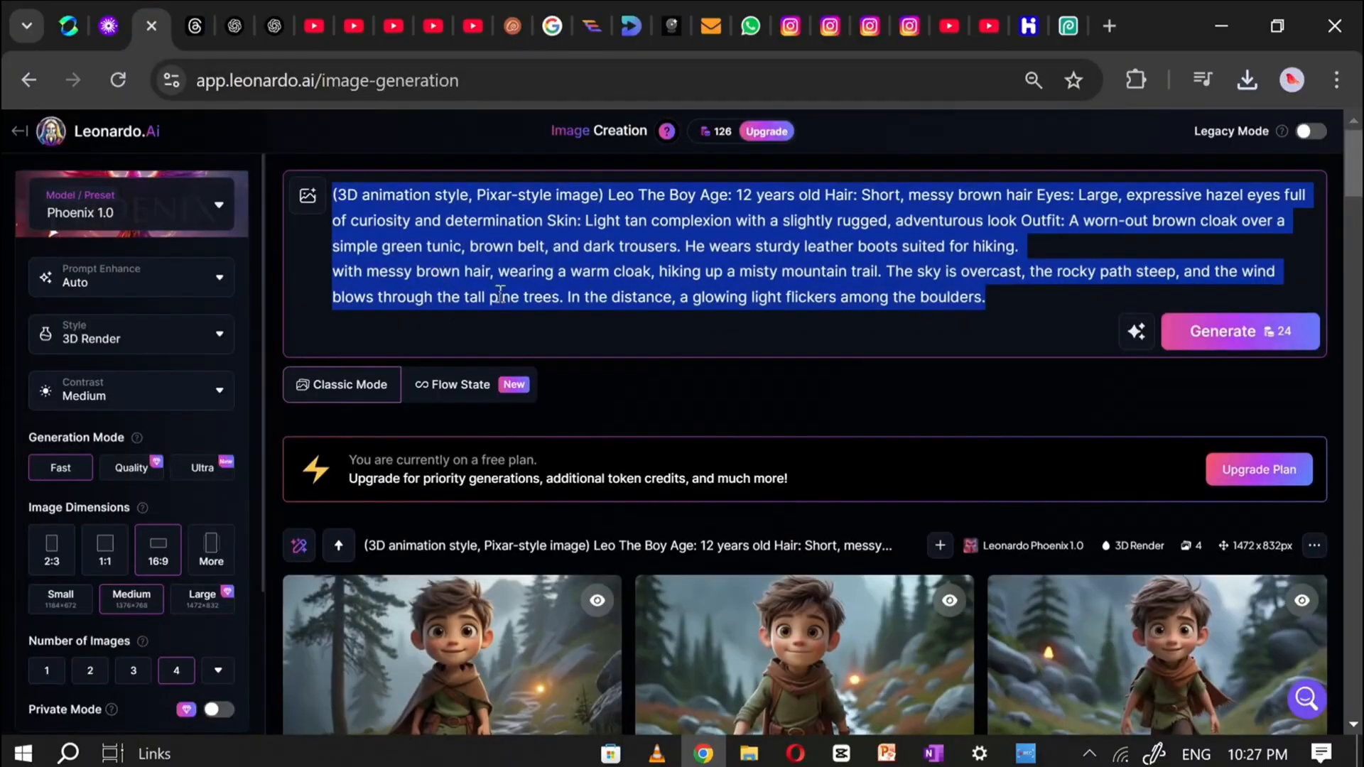
pyautogui.hotkey('ctrl', 'v')
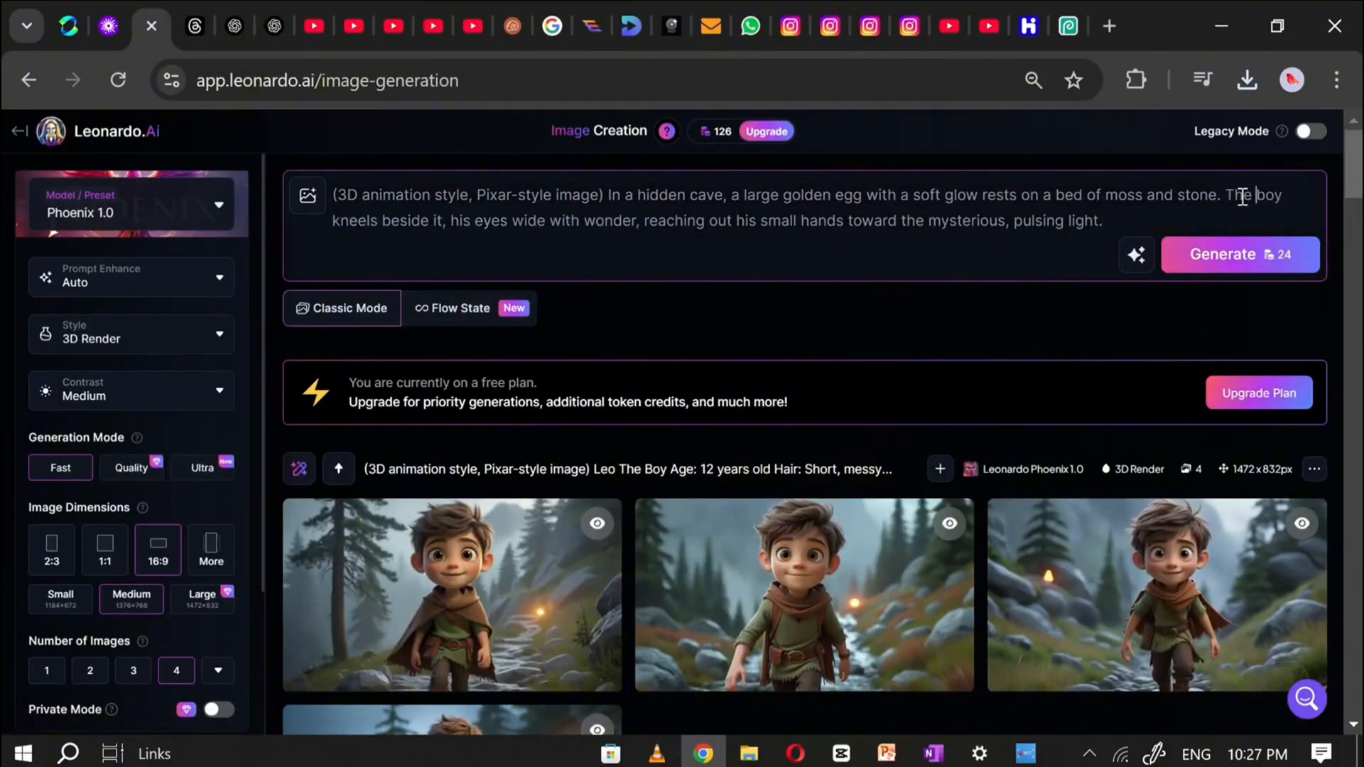
# - Replace "The boy" in the Glowing Egg prompt with the Leo The Boy description from OneNote
pyautogui.hotkey('alt', 'Tab')
pyautogui.rightClick(625, 228)
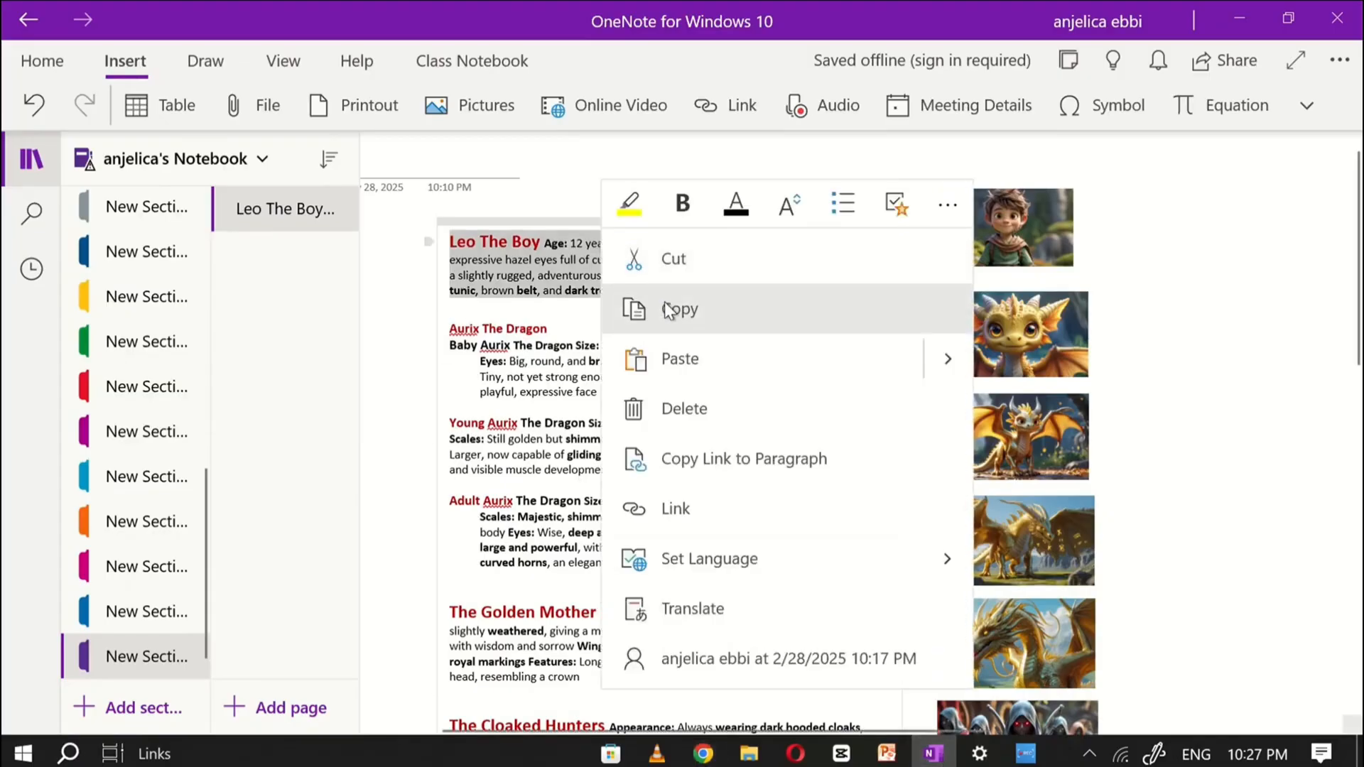
pyautogui.click(676, 308)
pyautogui.hotkey('alt', 'Tab')
pyautogui.hotkey('ctrl', 'v')
# - Generate the Glowing Egg scene images and download the third one
pyautogui.hotkey('ctrl', 'Return')
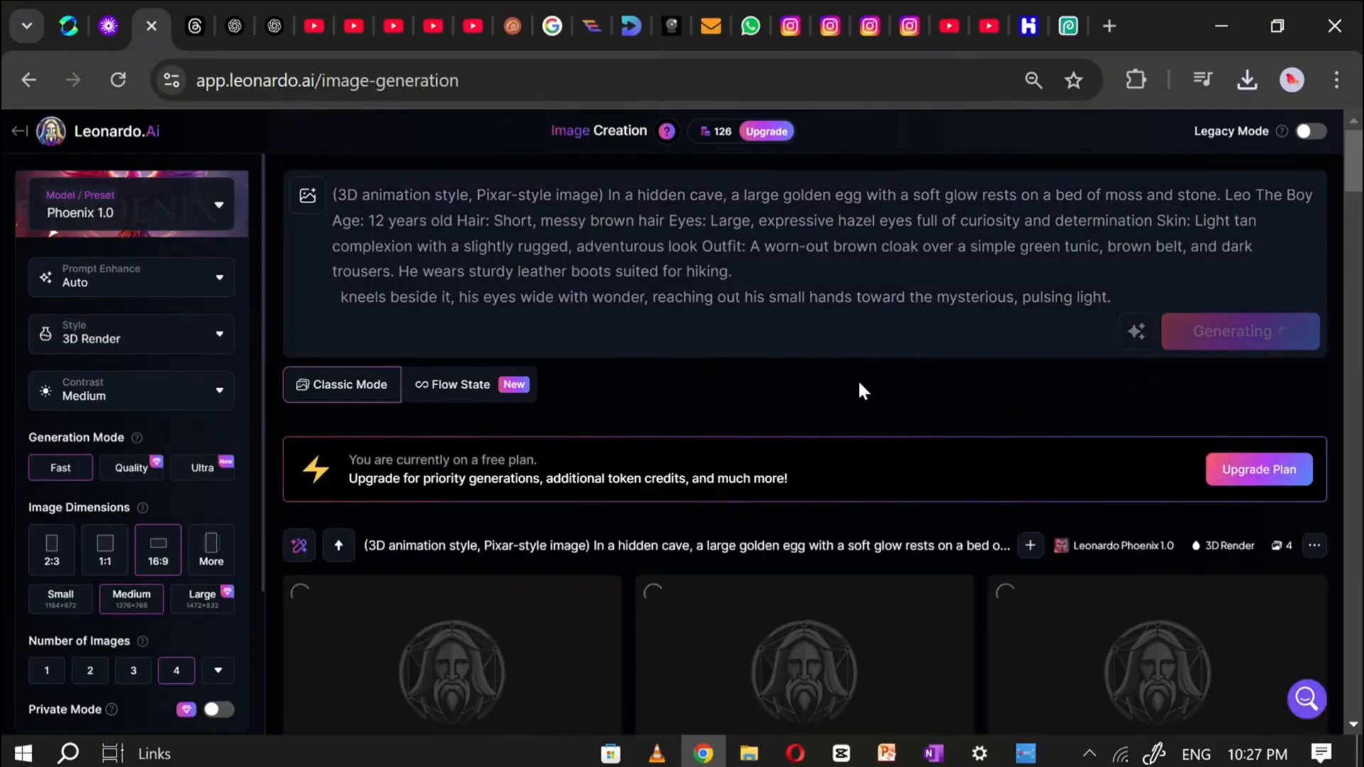
pyautogui.scroll(-5, 653, 403)
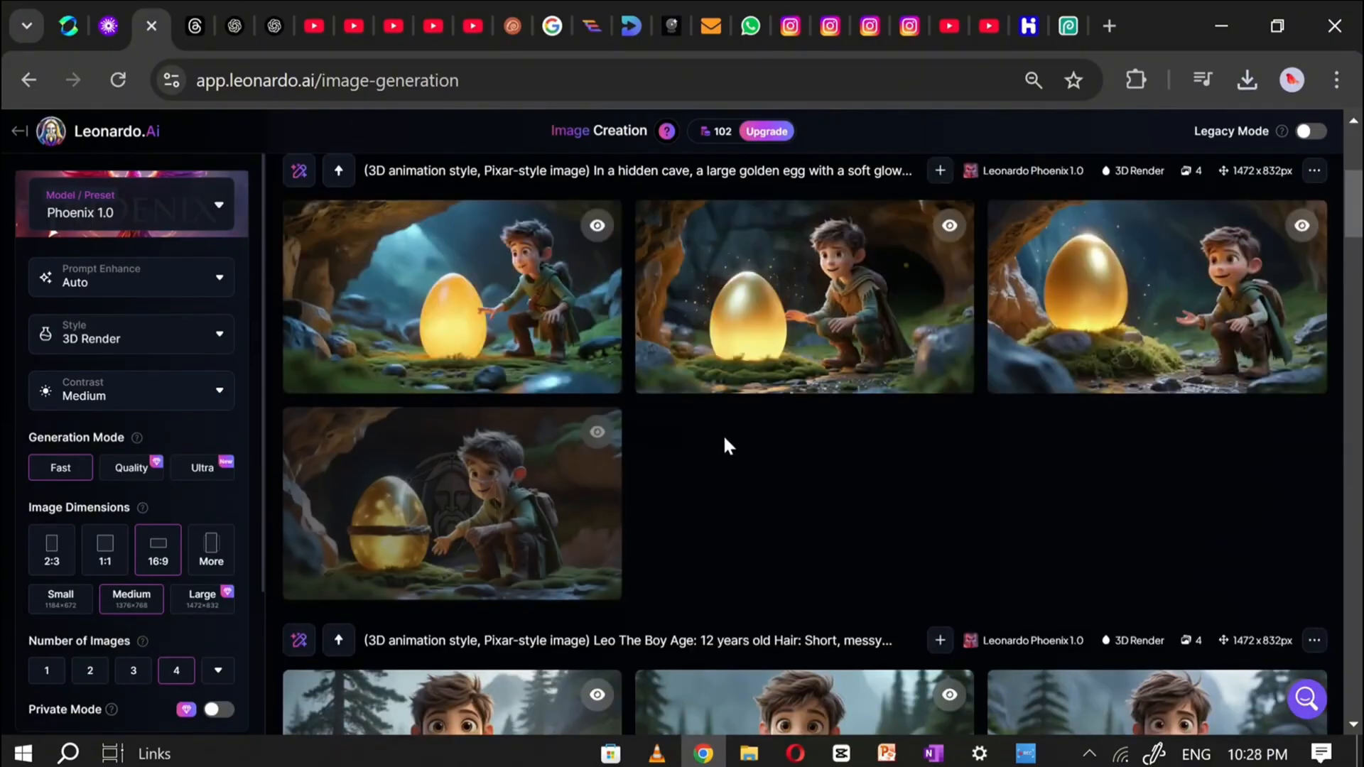
pyautogui.click(1262, 227)
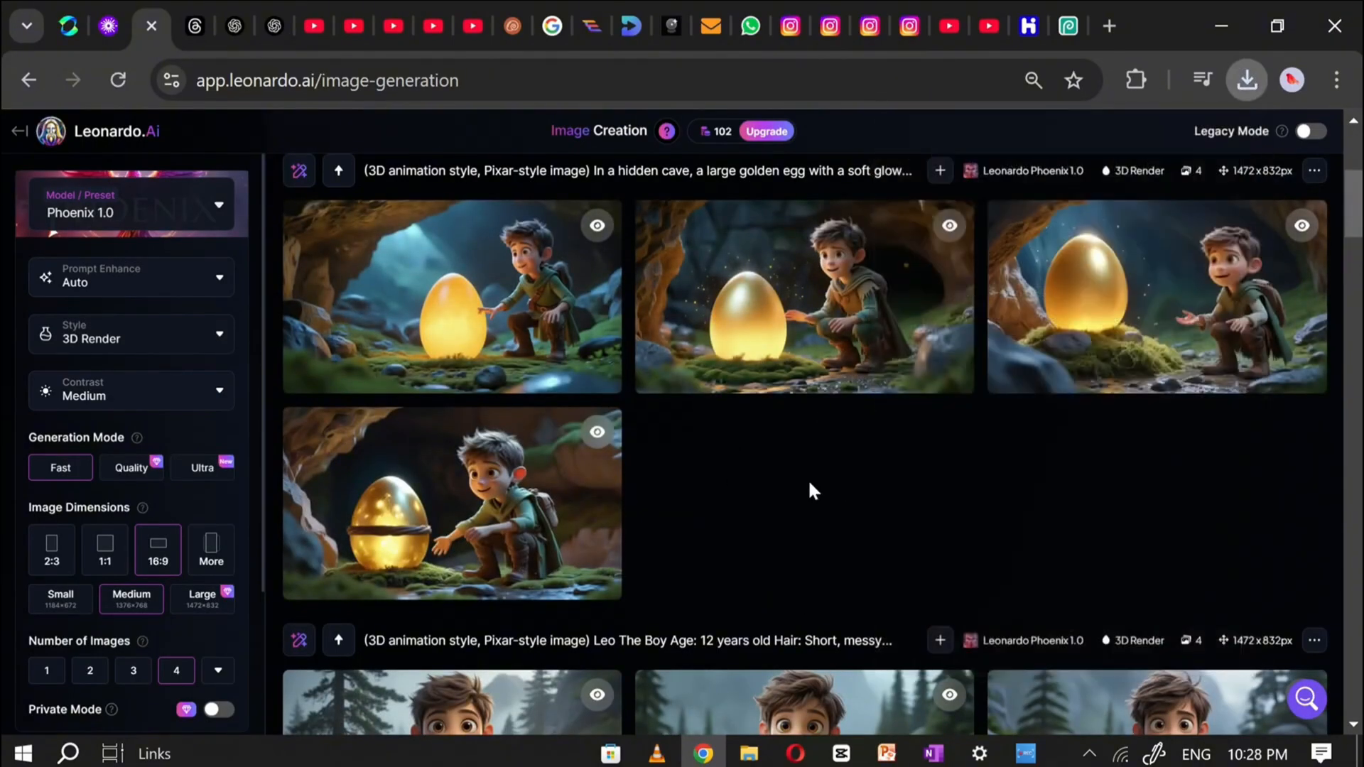
pyautogui.scroll(-3, 560, 355)
pyautogui.scroll(1, 803, 365)
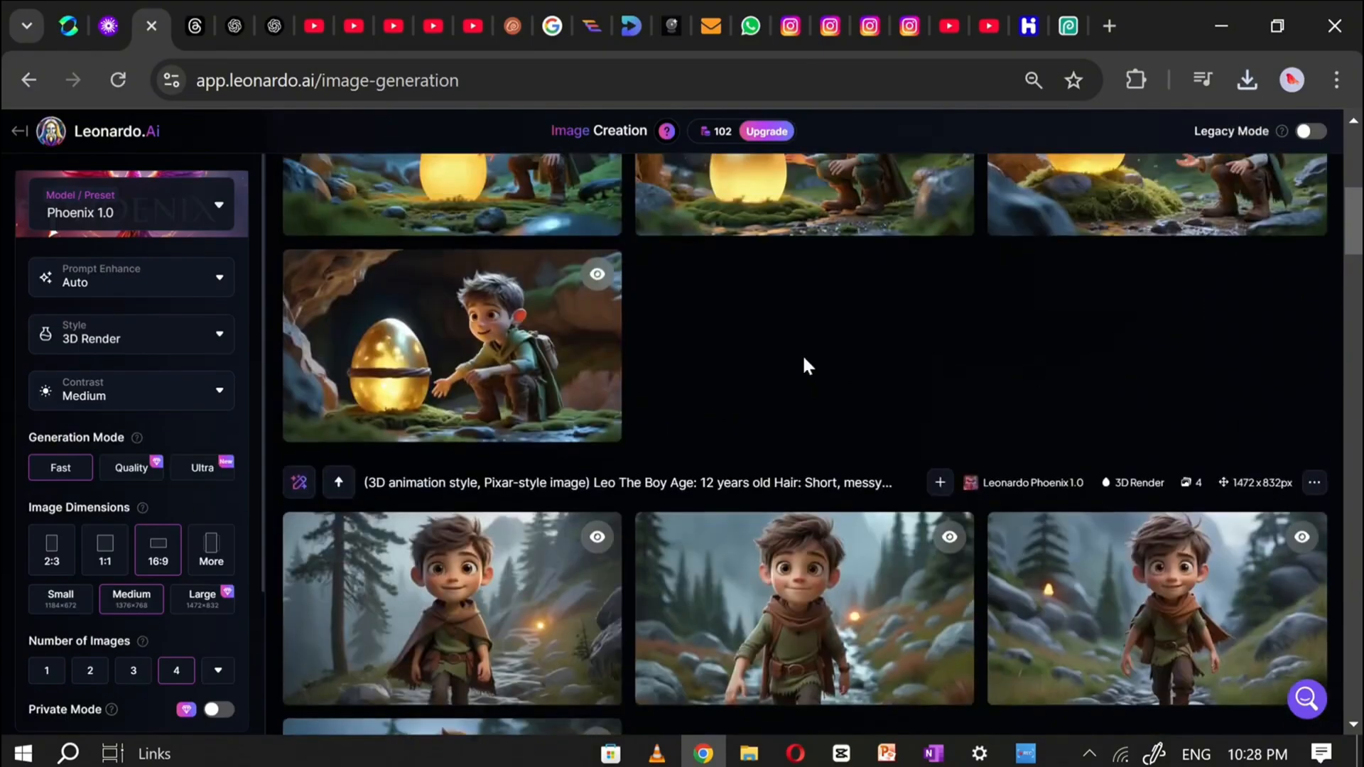
# - Replace the Leonardo.Ai prompt with the scene 3 prompt "The Shadow Overhead" copied from ChatGPT
pyautogui.click(274, 26)
pyautogui.tripleClick(682, 465)
pyautogui.rightClick(770, 420)
pyautogui.click(817, 453)
pyautogui.click(148, 26)
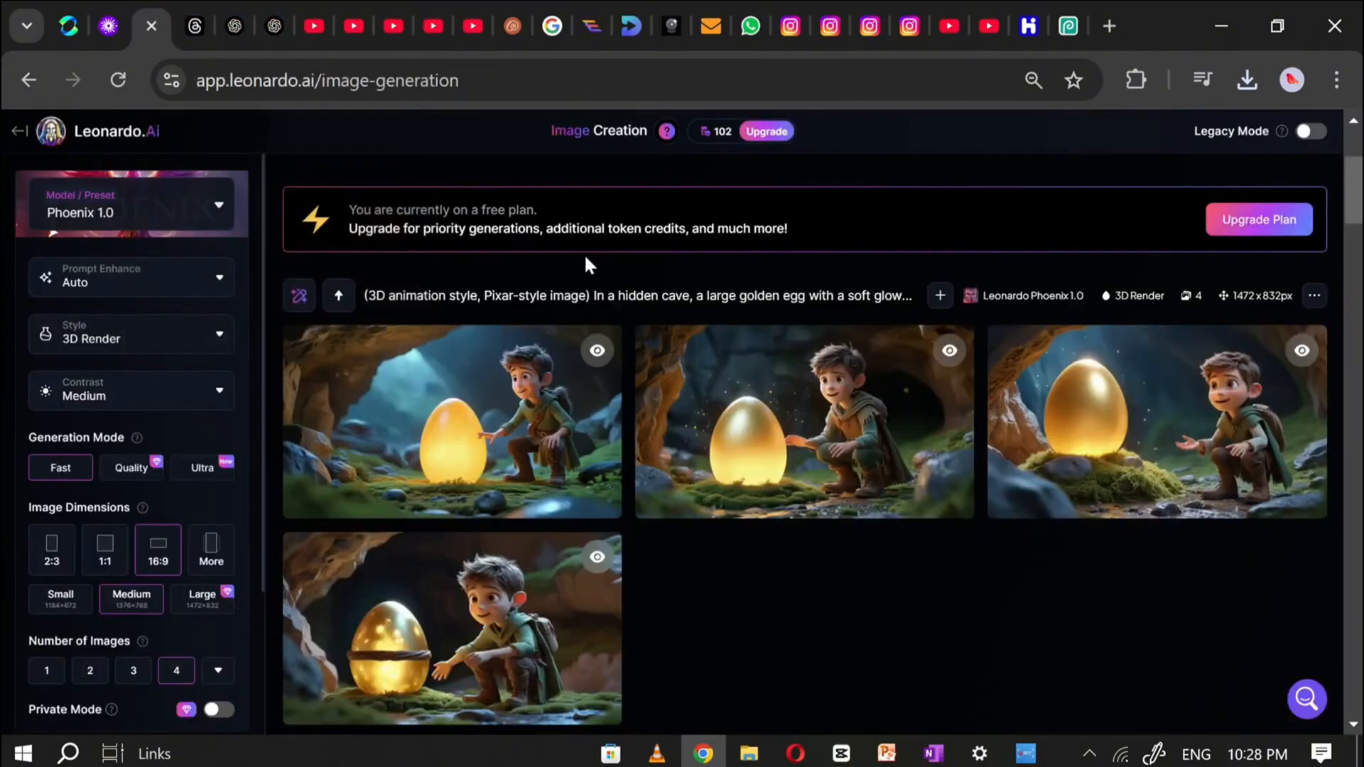
pyautogui.scroll(3, 584, 256)
pyautogui.tripleClick(489, 222)
pyautogui.rightClick(489, 221)
pyautogui.click(522, 297)
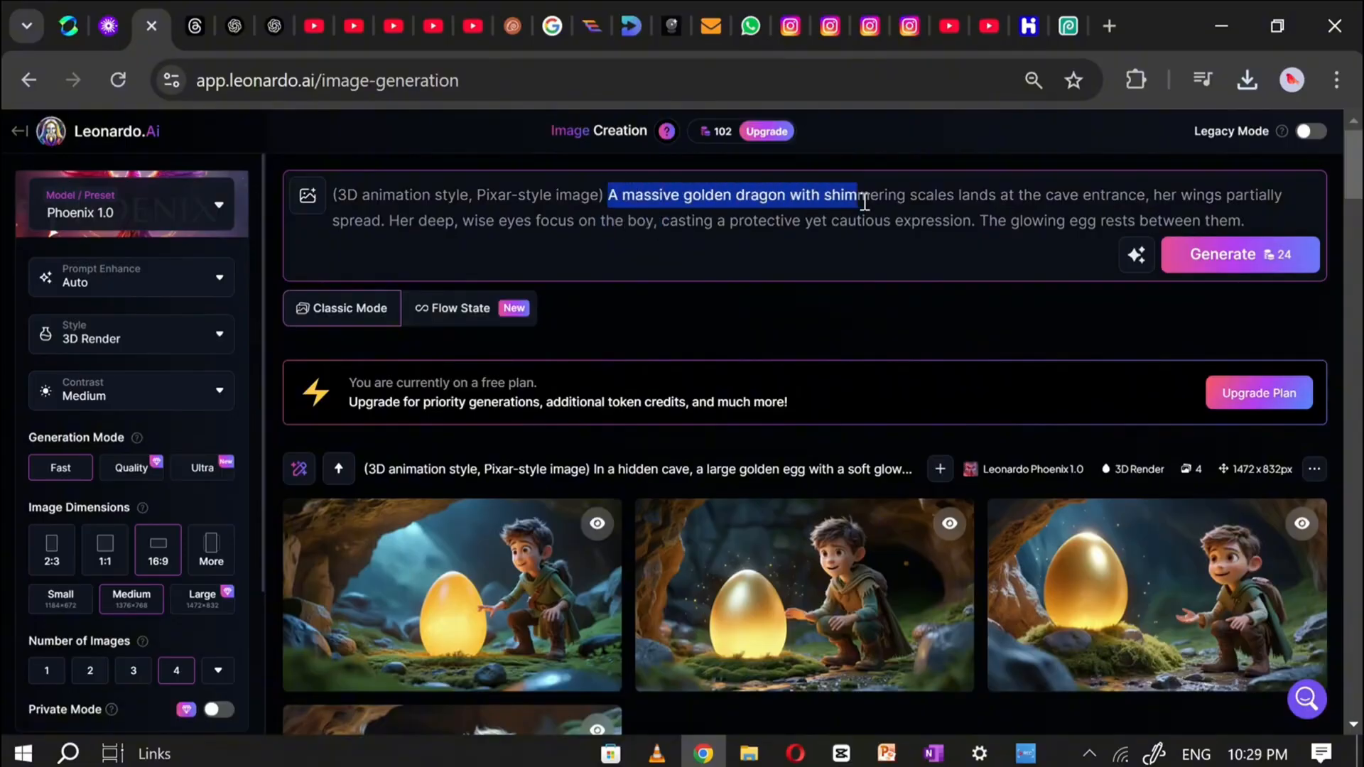
# - Replace "A massive golden dragon" in the Shadow Overhead prompt with The Golden Mother Dragon description from OneNote
pyautogui.hotkey('alt', 'Tab')
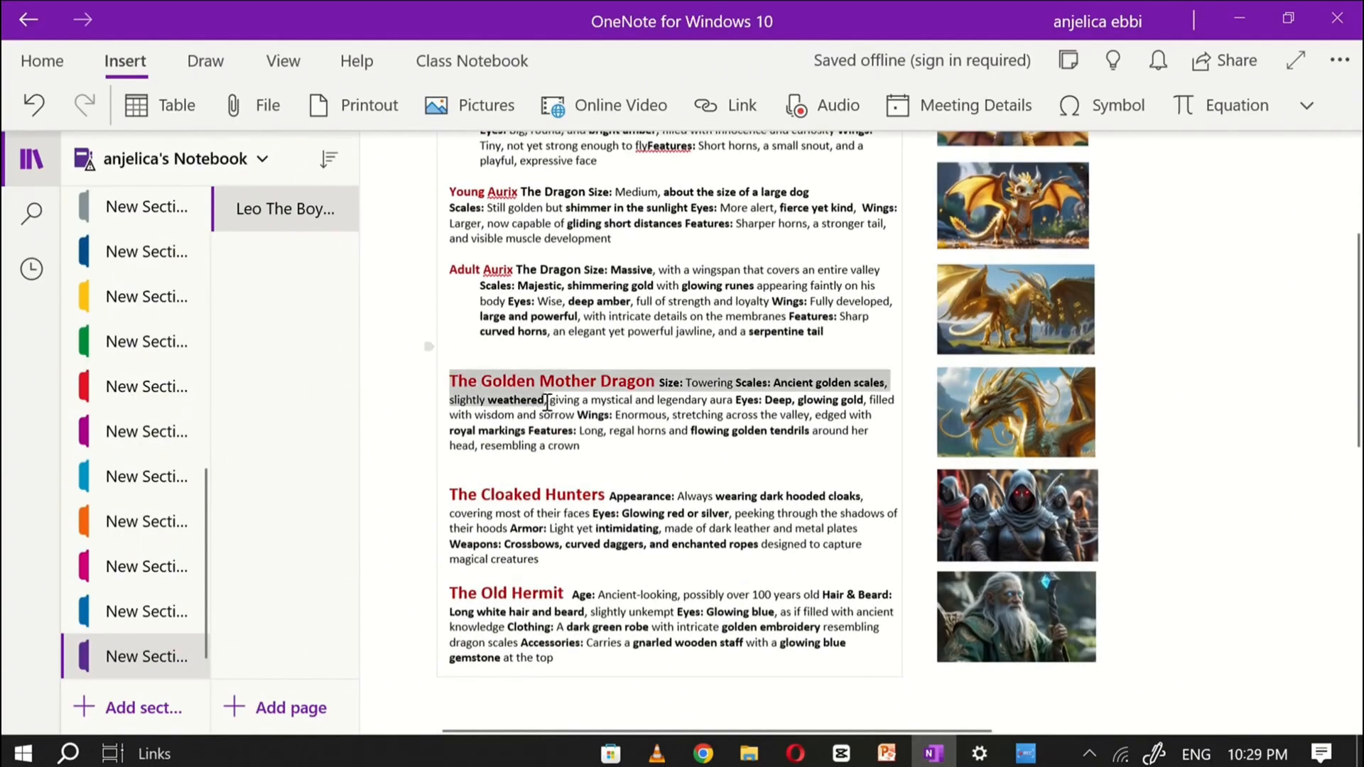
pyautogui.rightClick(547, 402)
pyautogui.click(675, 469)
pyautogui.hotkey('alt', 'Tab')
pyautogui.hotkey('ctrl', 'v')
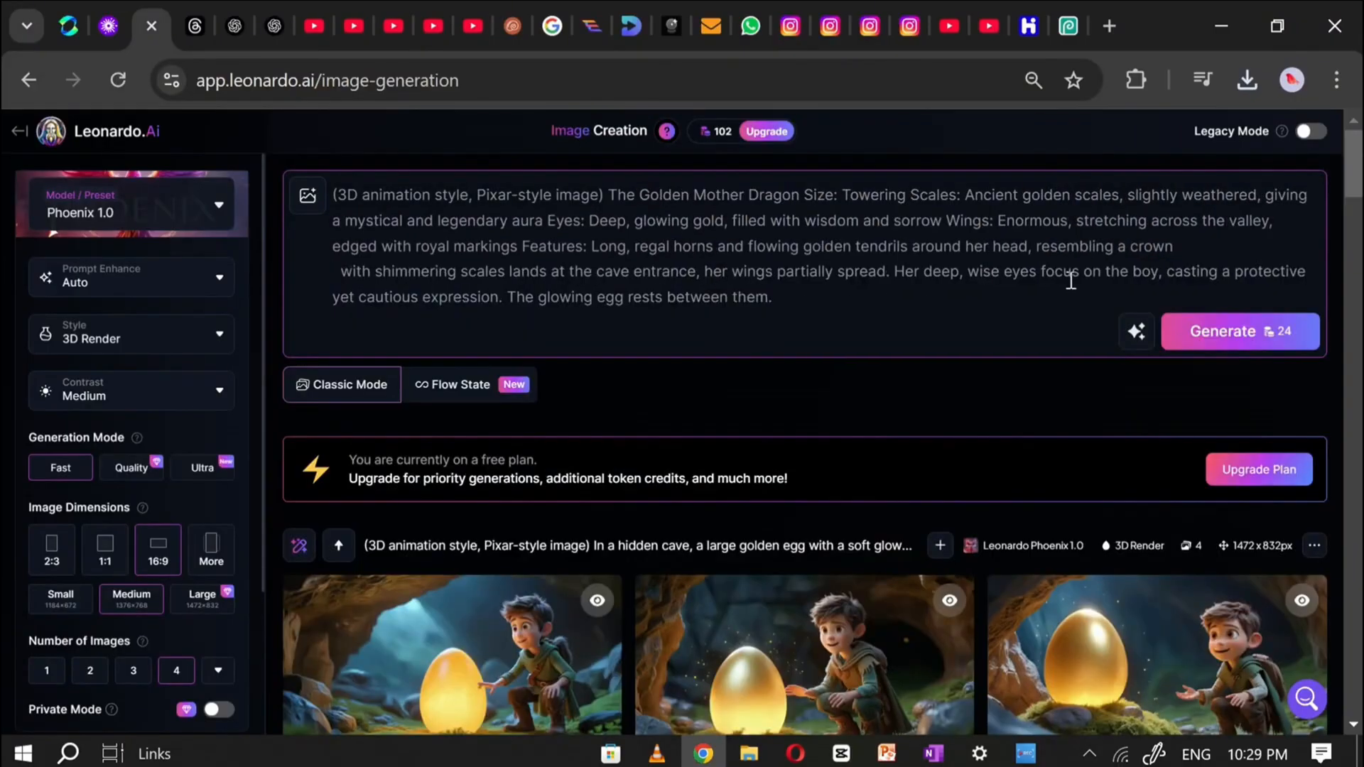
# - Replace "the boy" in the Shadow Overhead prompt with the Leo The Boy description from OneNote
pyautogui.click(935, 753)
pyautogui.tripleClick(824, 267)
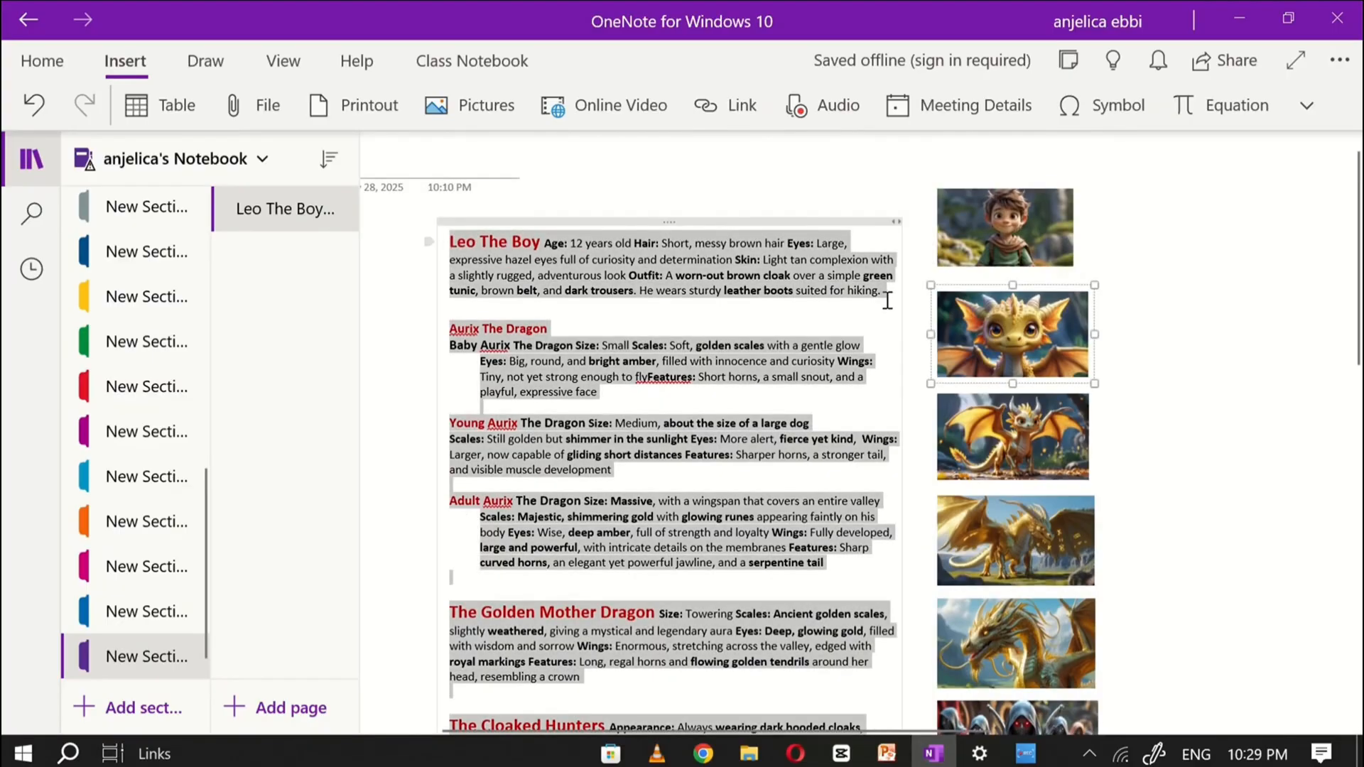
pyautogui.rightClick(831, 269)
pyautogui.click(883, 355)
pyautogui.hotkey('alt', 'Tab')
pyautogui.hotkey('ctrl', 'v')
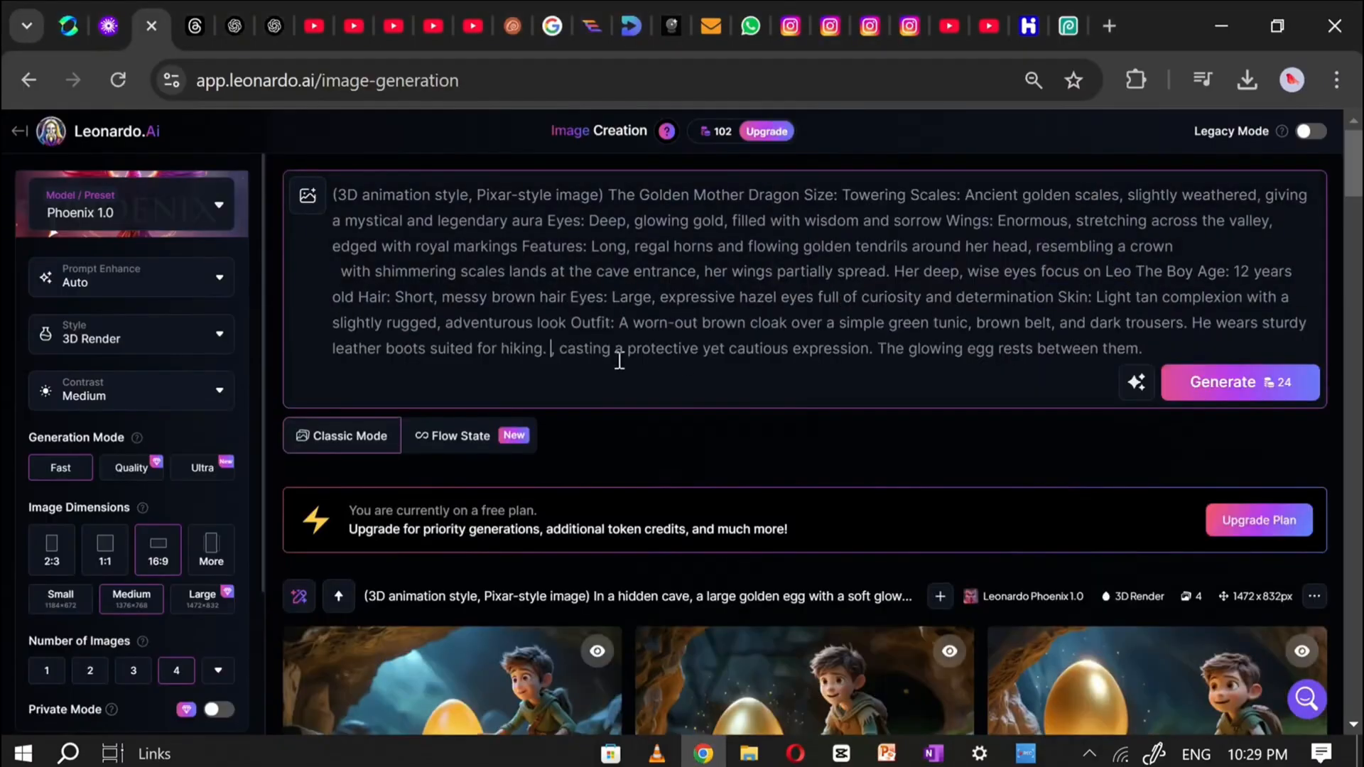
# - Generate the Shadow Overhead scene images and download the fourth one
pyautogui.press('Return')
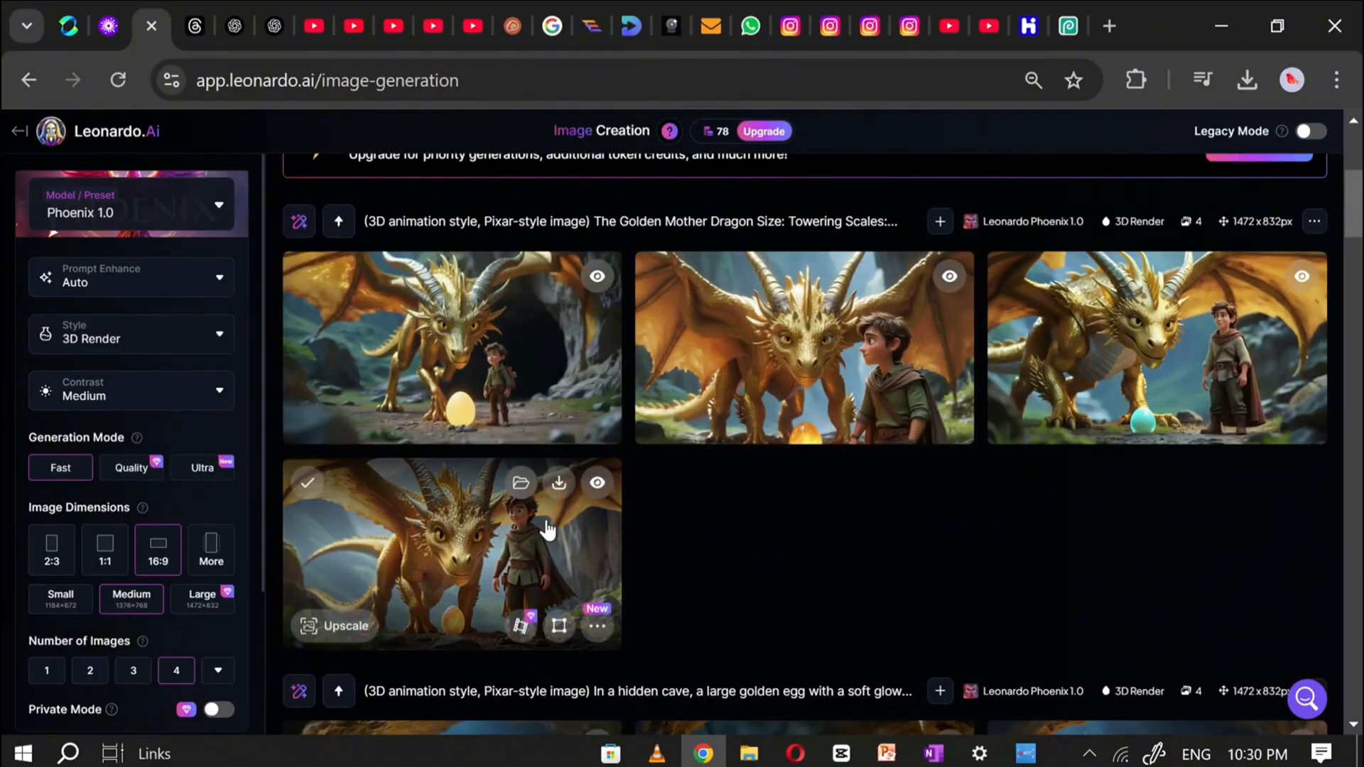
pyautogui.click(557, 483)
pyautogui.scroll(2, 659, 488)
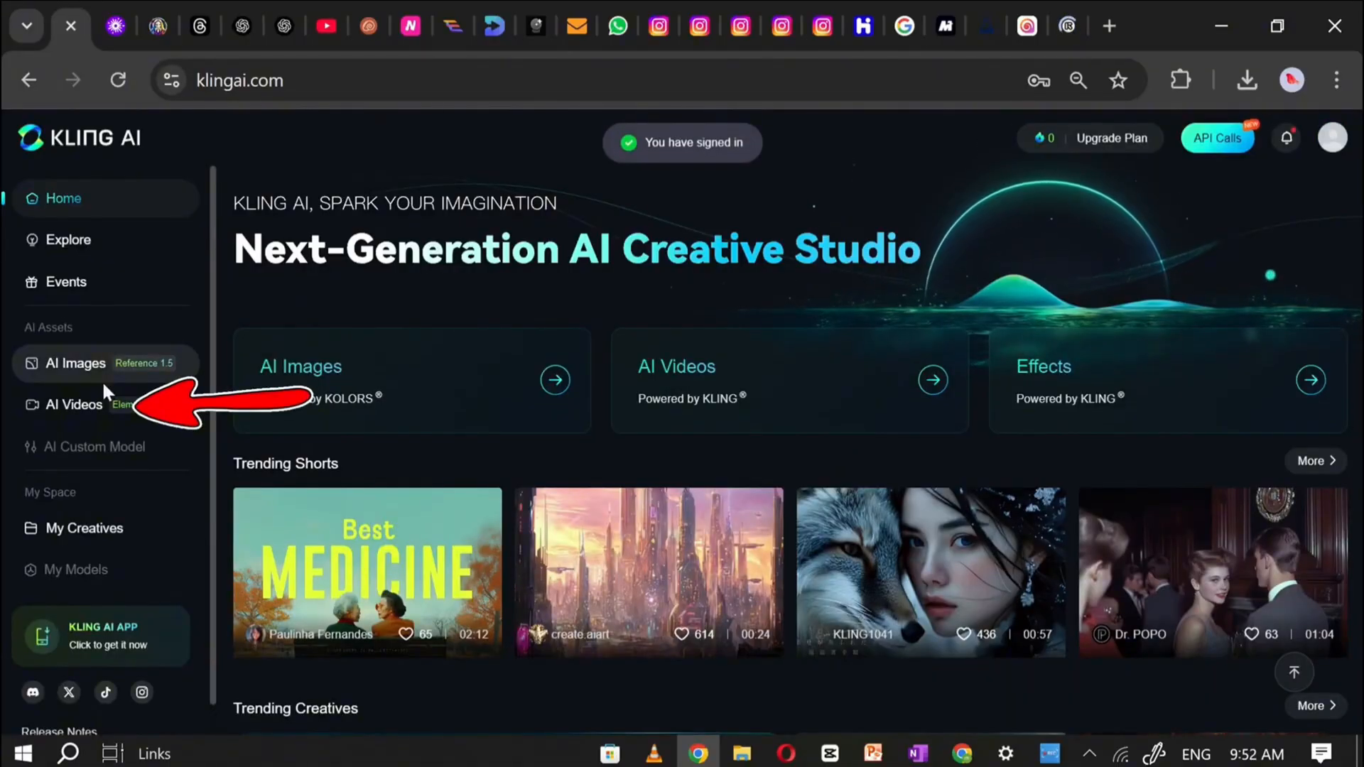
# - Switch to Kling AI and set up a KLING 1.6 image-to-video from an uploaded scene image in Professional Mode
pyautogui.click(106, 392)
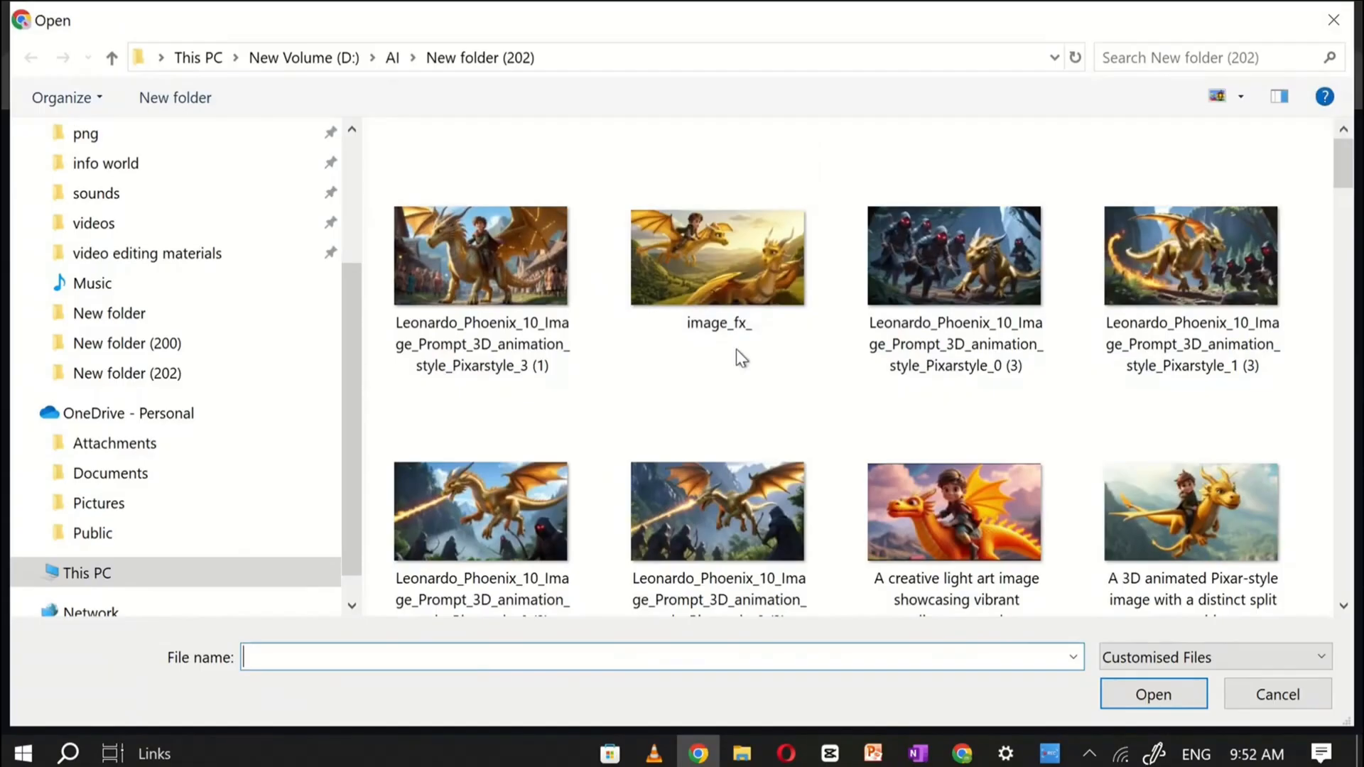
pyautogui.scroll(-5, 736, 348)
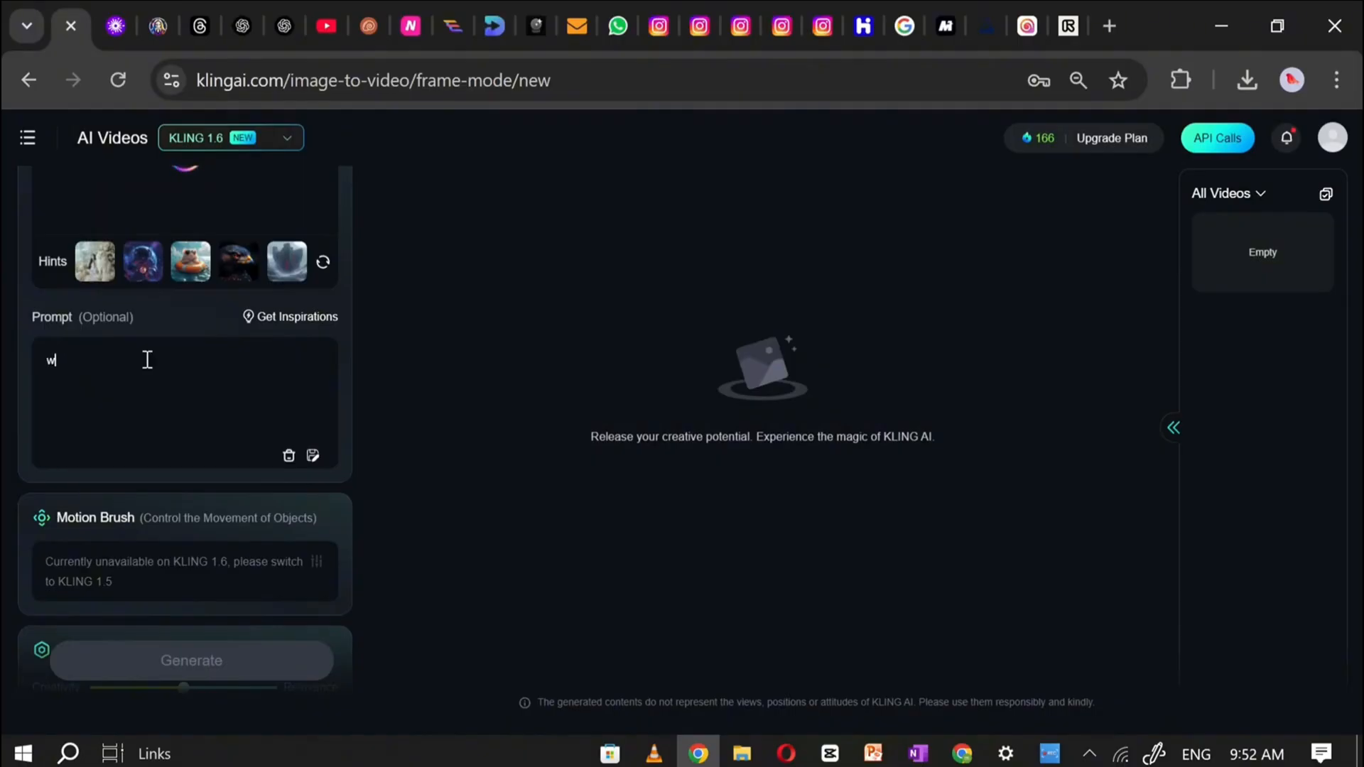
pyautogui.scroll(-5, 163, 426)
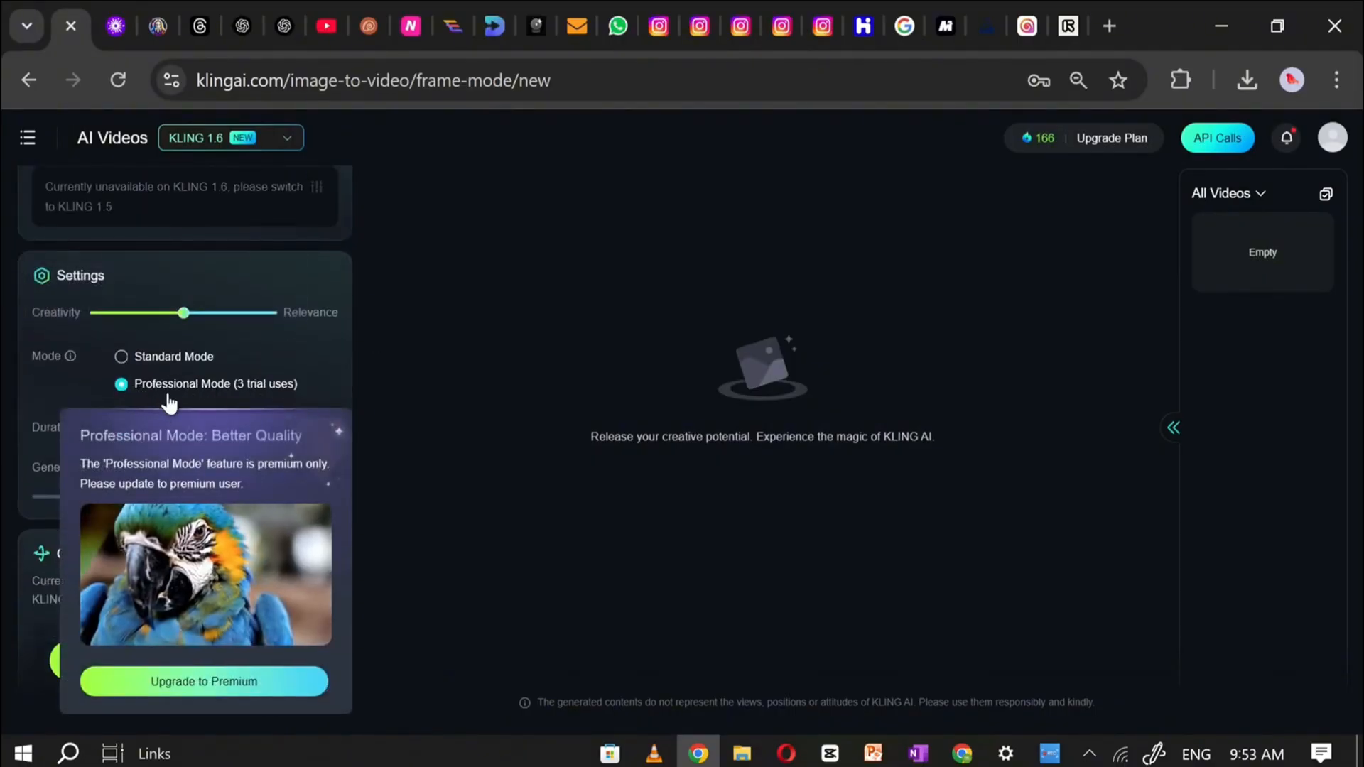
pyautogui.scroll(-3, 107, 511)
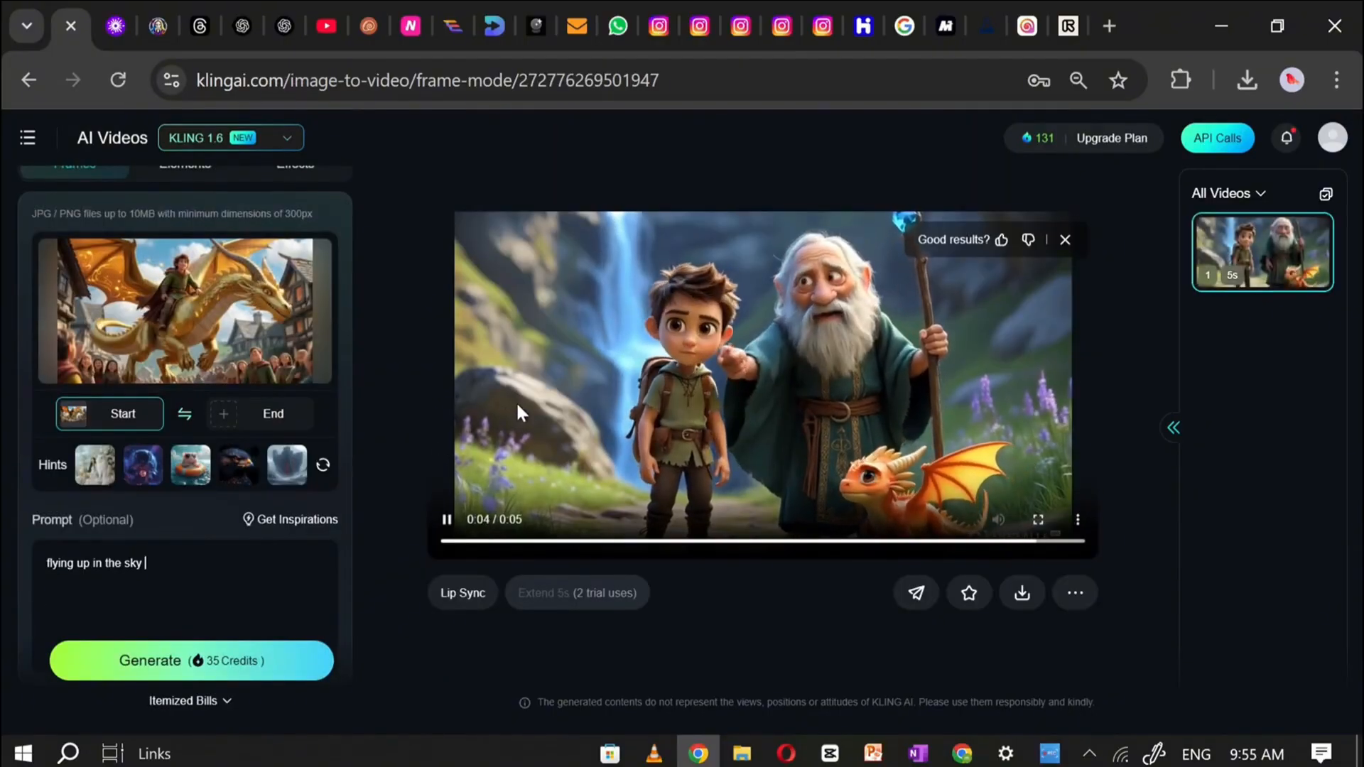
# - Generate a video from the village dragon-ride image with the prompt "flying up in the sky"
pyautogui.click(222, 661)
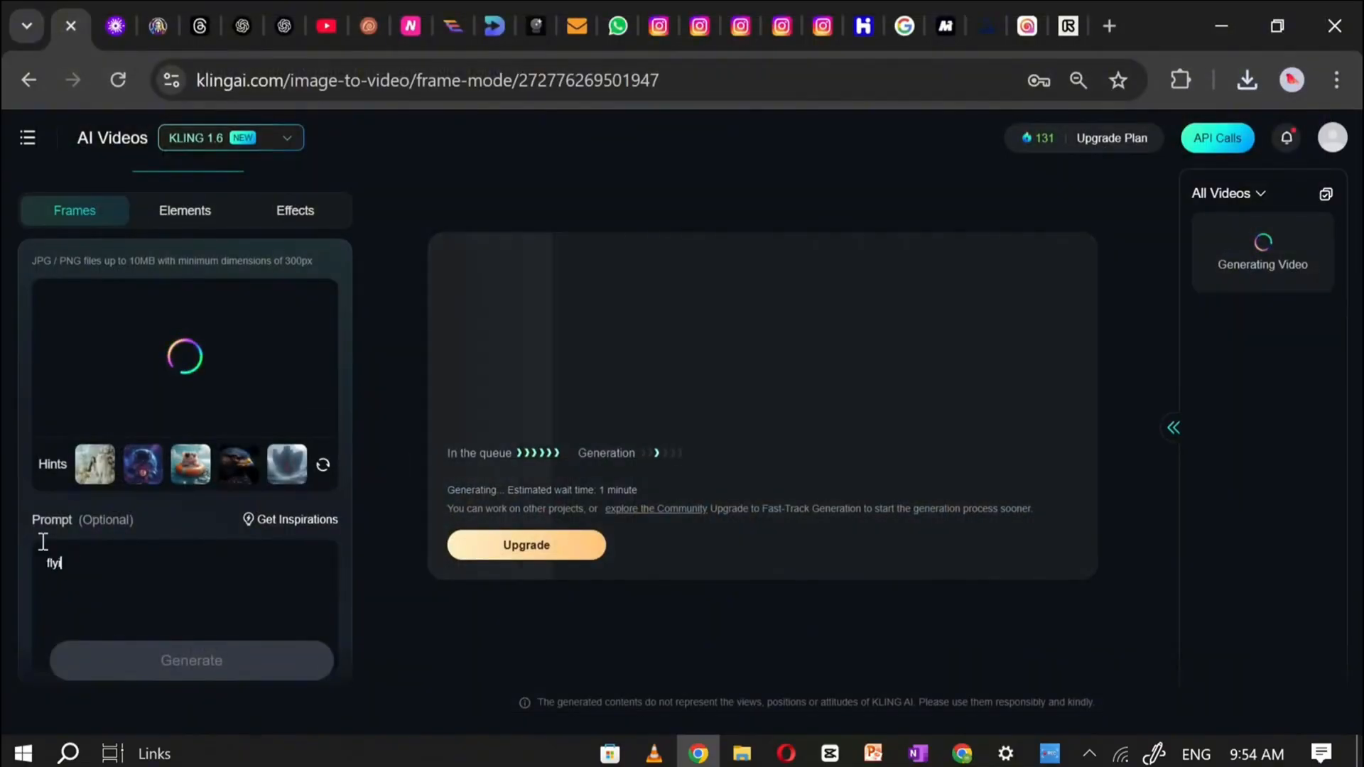
pyautogui.write('ing up in the sky')
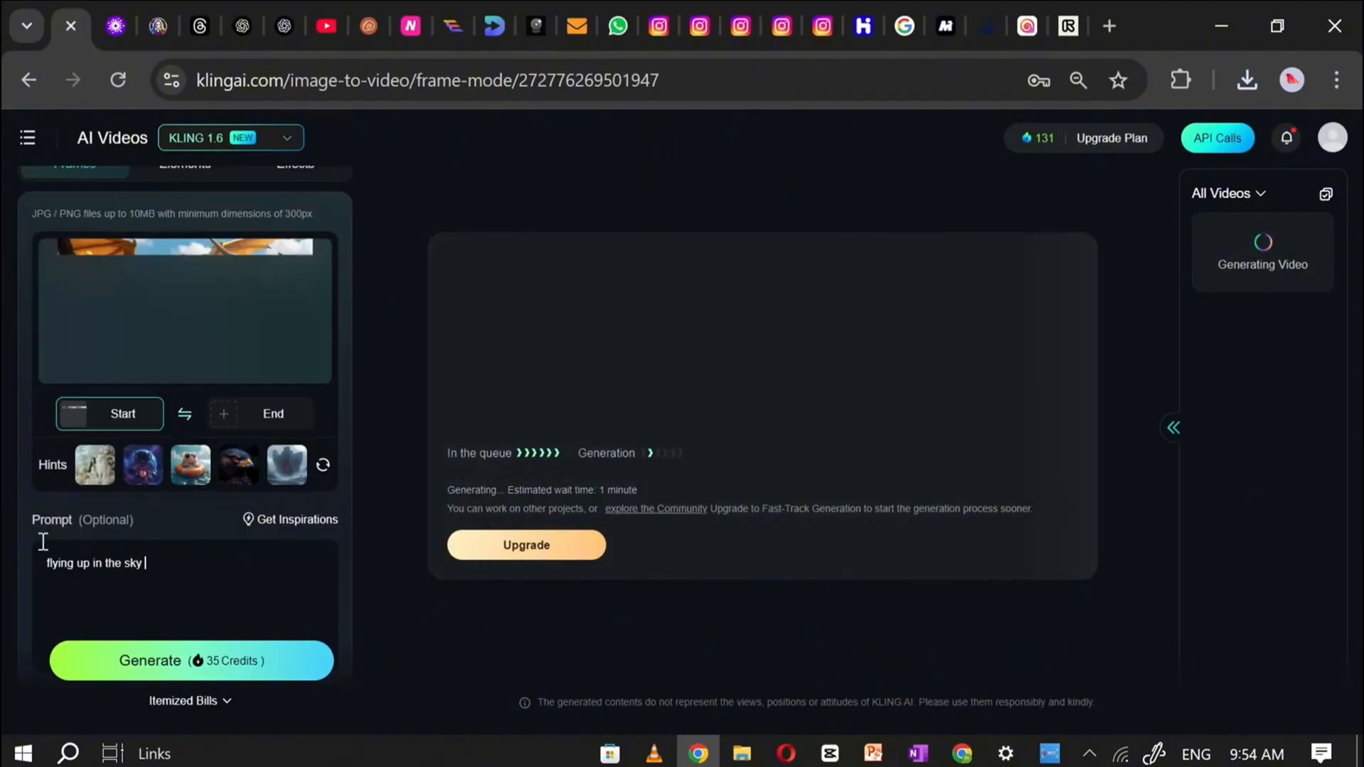
pyautogui.scroll(-5, 180, 552)
pyautogui.scroll(5, 173, 457)
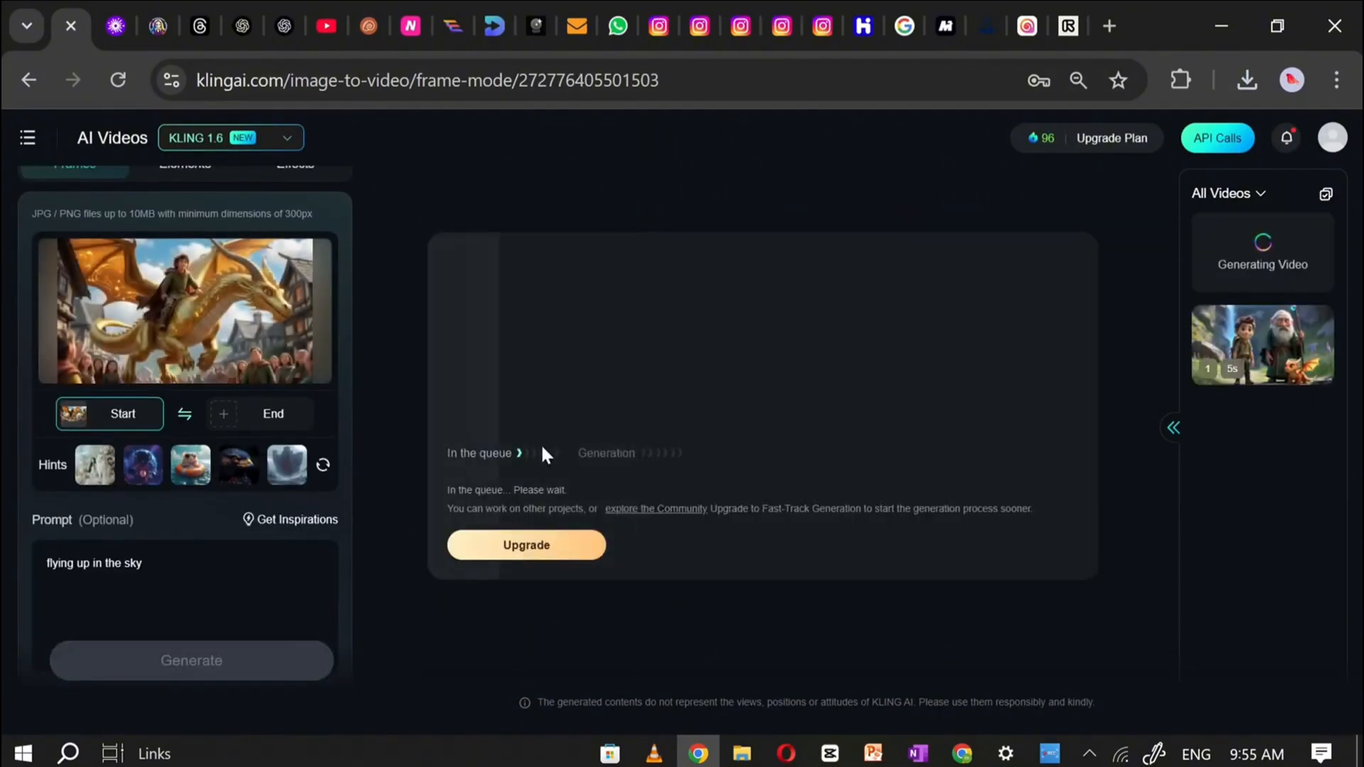
# - Generate a video from the image of the boy riding the dragon above the clouds with the magical cave prompt, and download it
pyautogui.scroll(-5, 152, 532)
pyautogui.scroll(4, 261, 529)
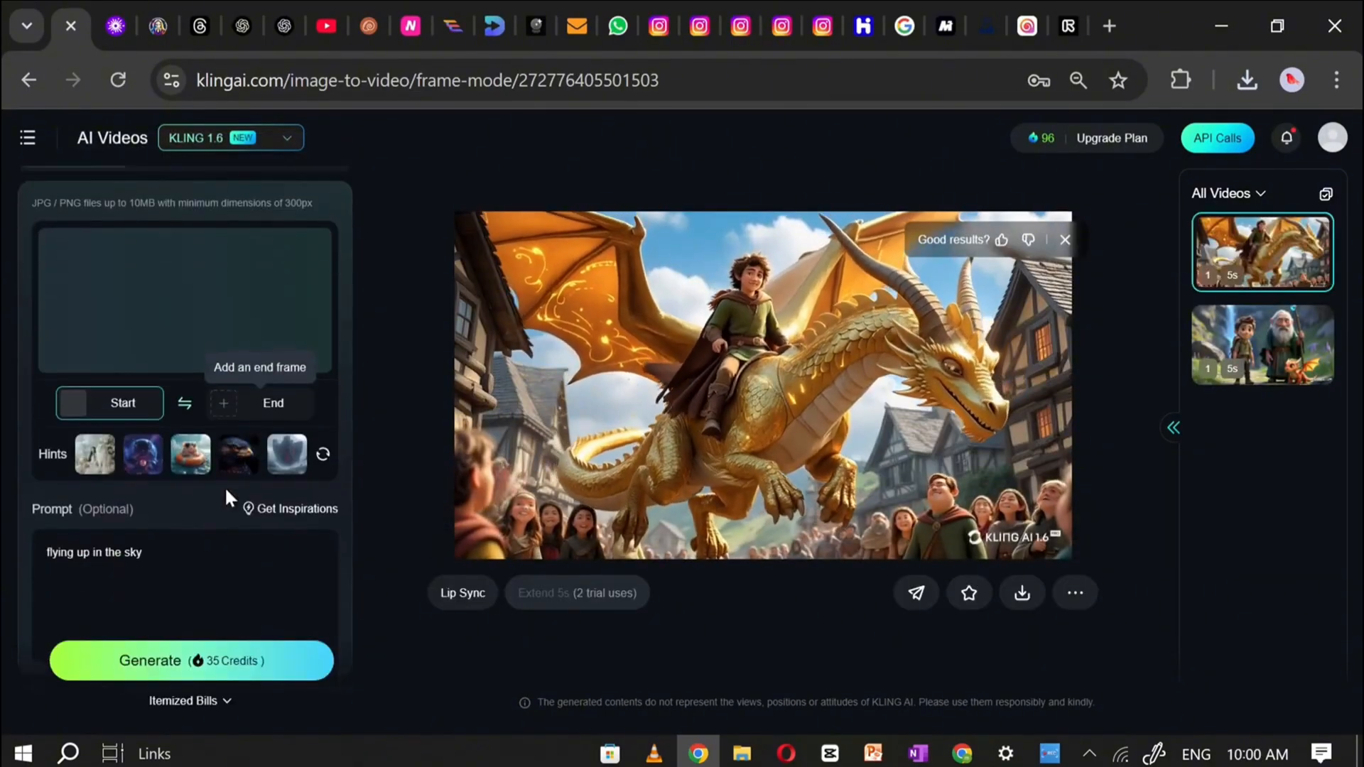
pyautogui.scroll(-5, 179, 462)
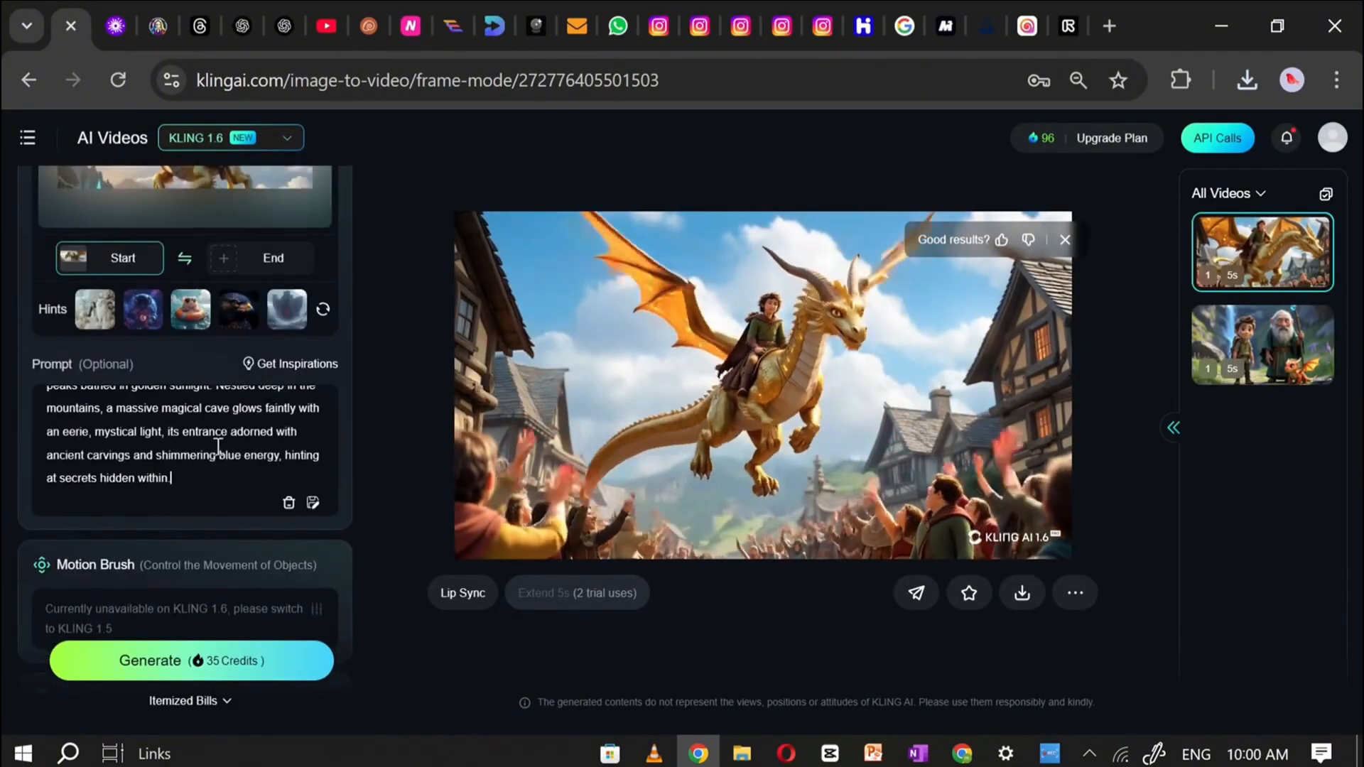
pyautogui.scroll(5, 163, 423)
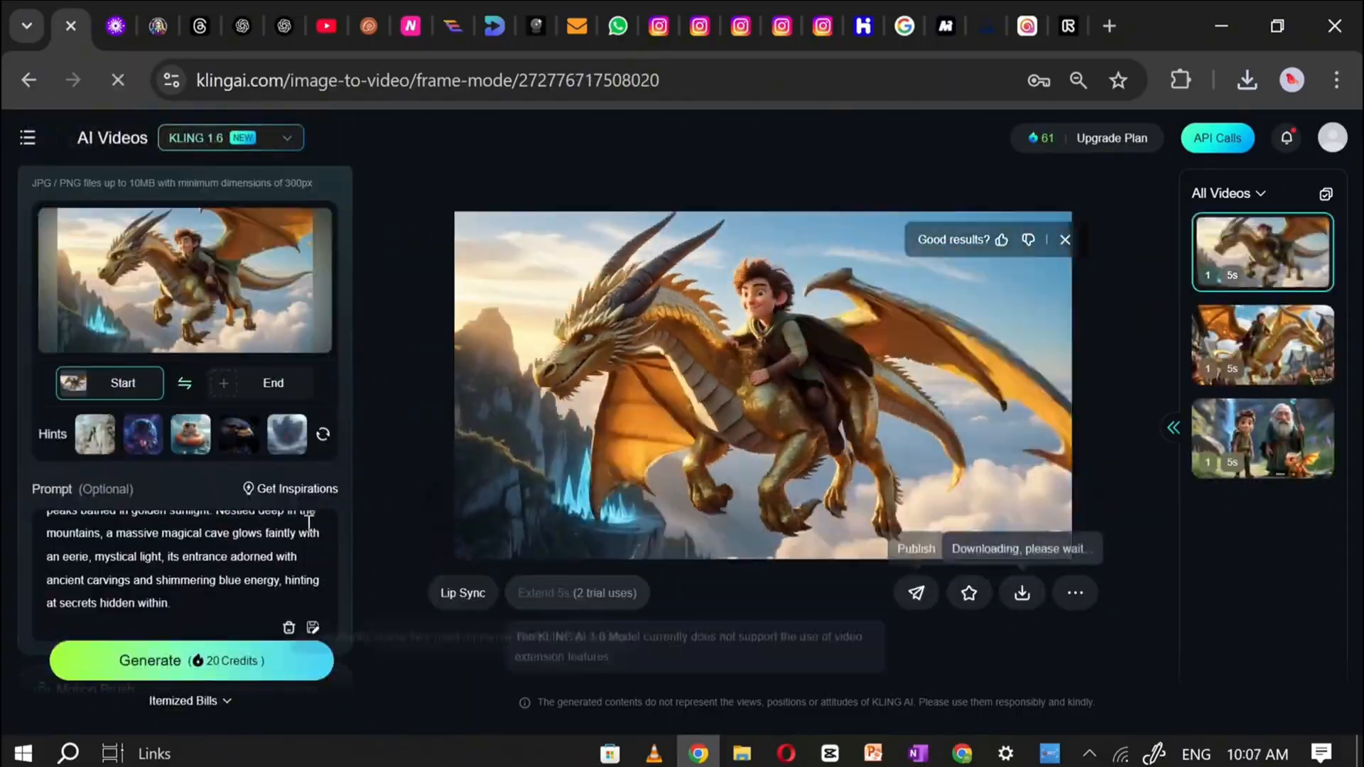
pyautogui.scroll(-5, 172, 569)
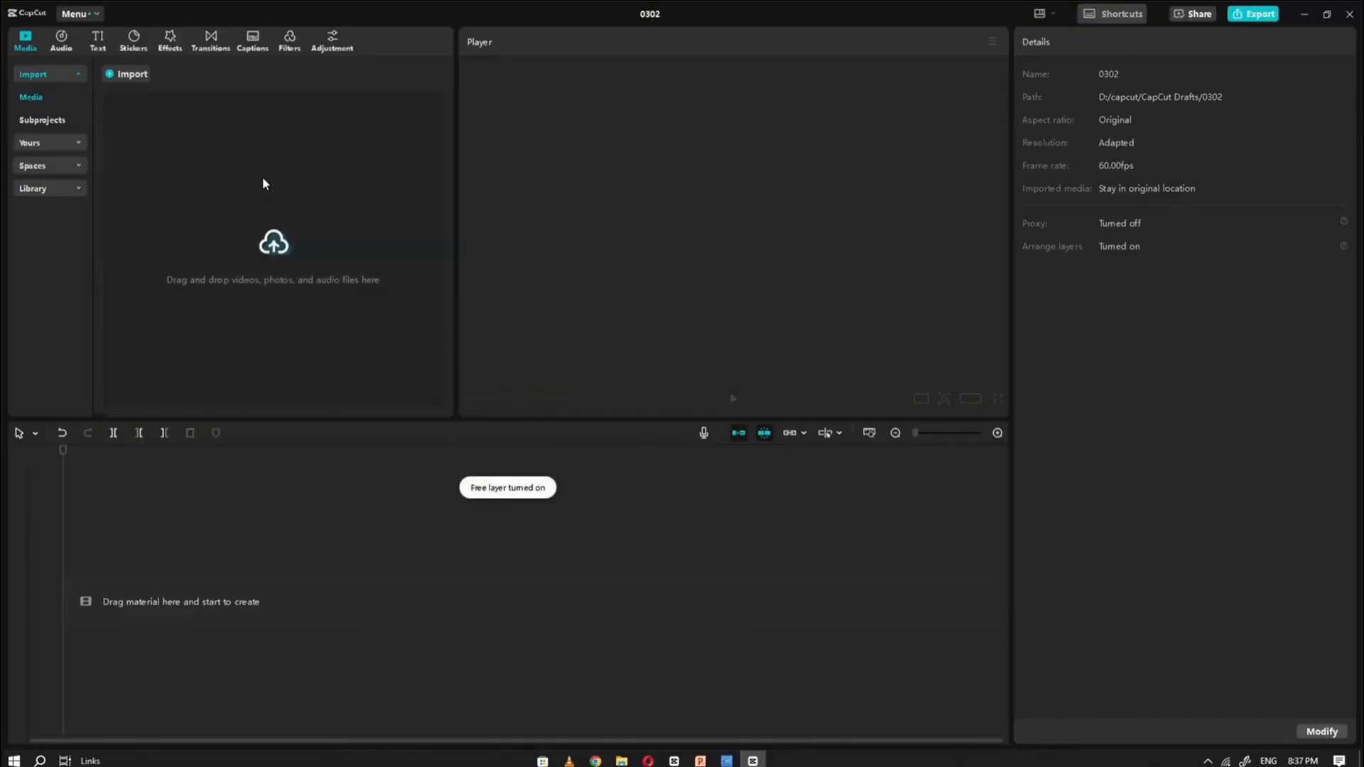
# - Switch to CapCut and import all the scene video clips from New folder (203)
pyautogui.click(262, 176)
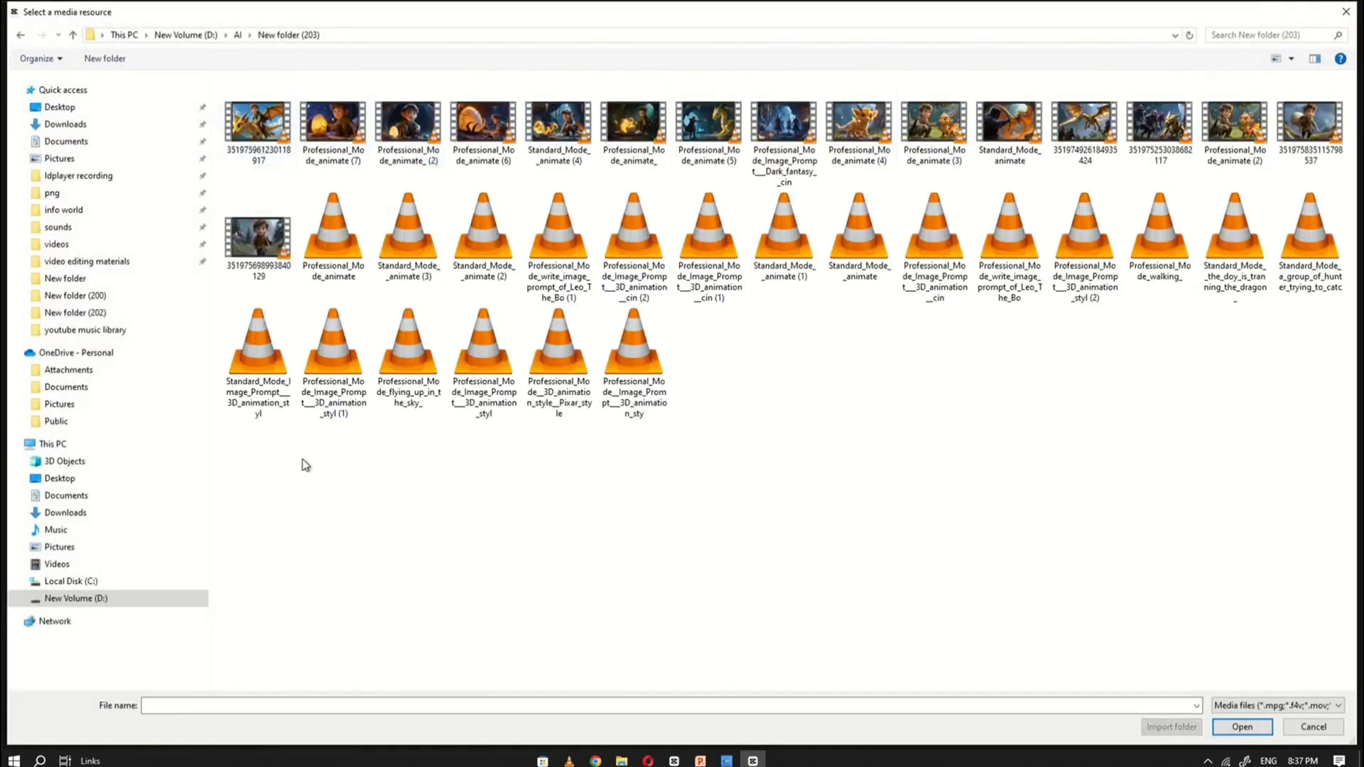
pyautogui.moveTo(262, 468); pyautogui.dragTo(1354, 106)
pyautogui.press('Return')
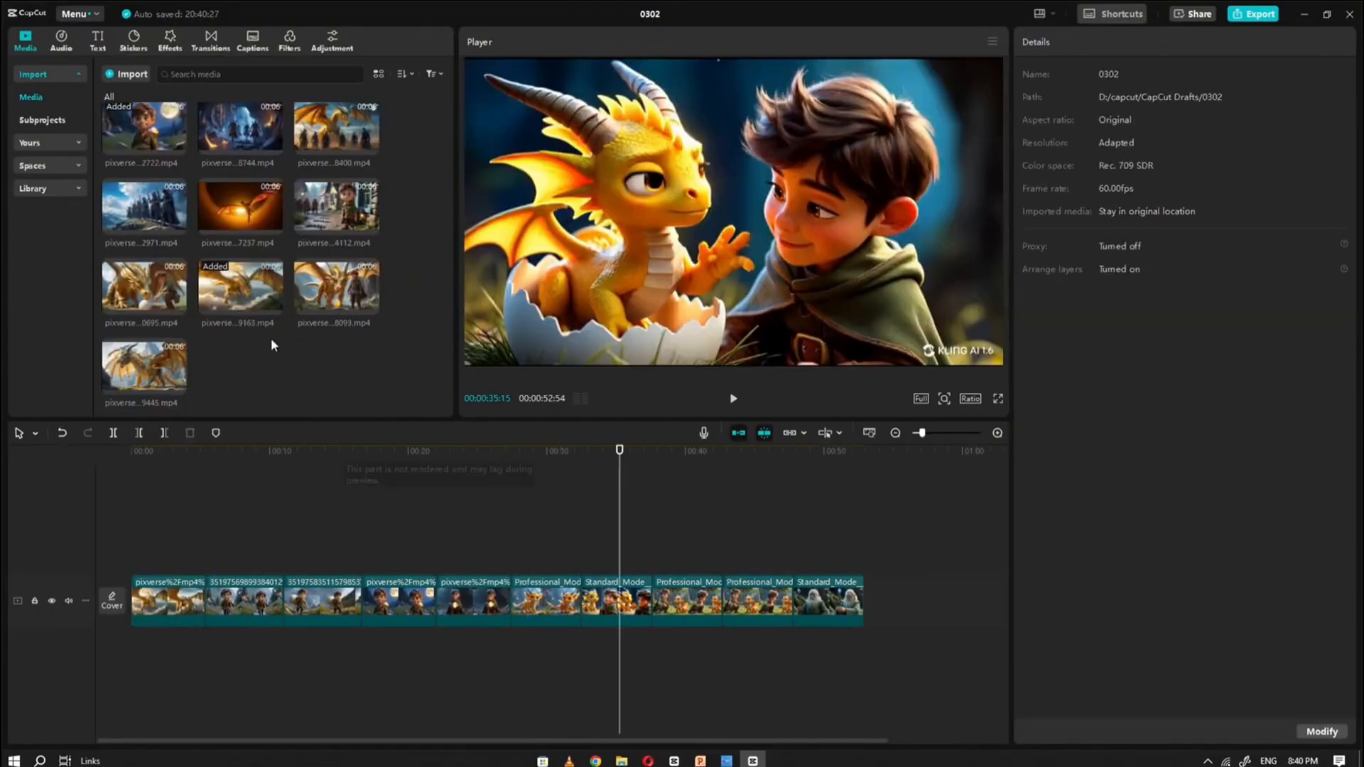
# - Add the scene clips to the timeline and bring in Violet Vape - Cheel.mp3 from the youtube music library
pyautogui.moveTo(274, 344); pyautogui.dragTo(283, 545)
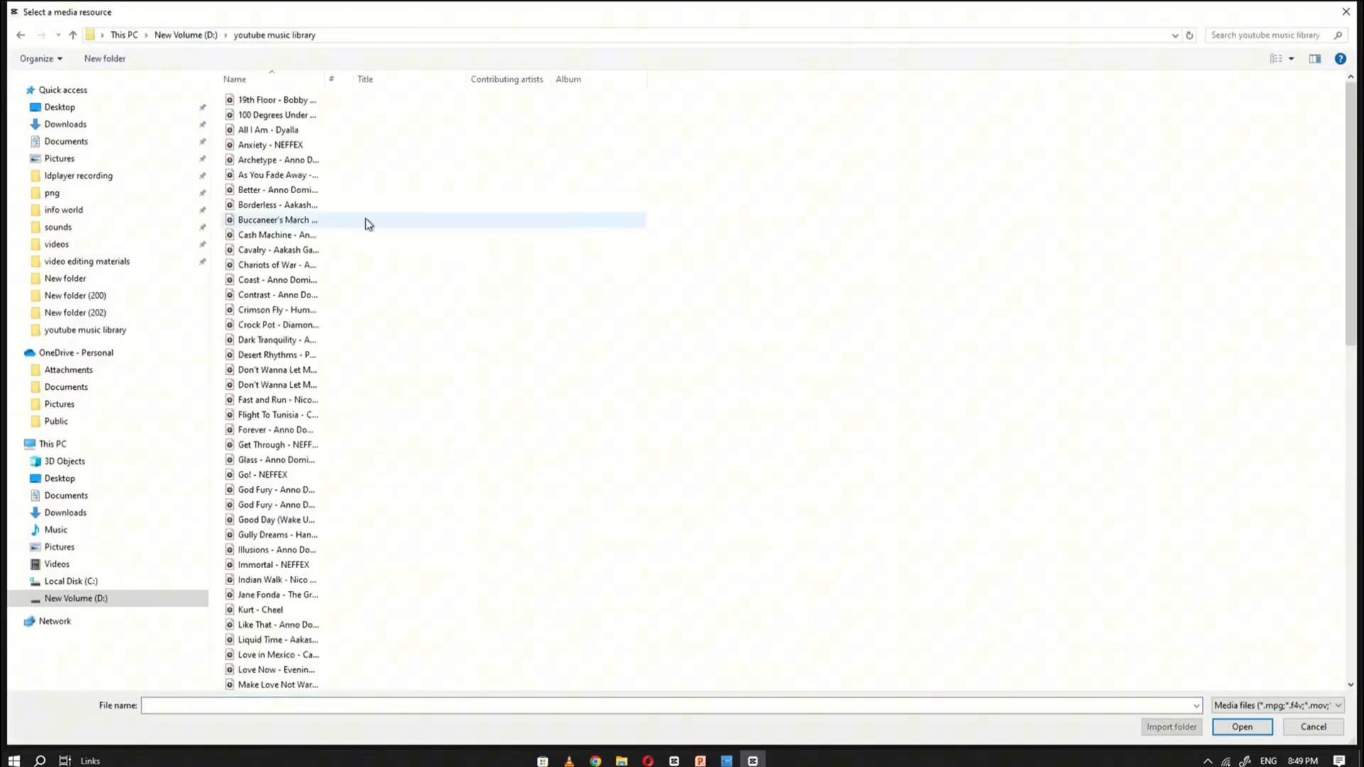
pyautogui.scroll(-10, 426, 178)
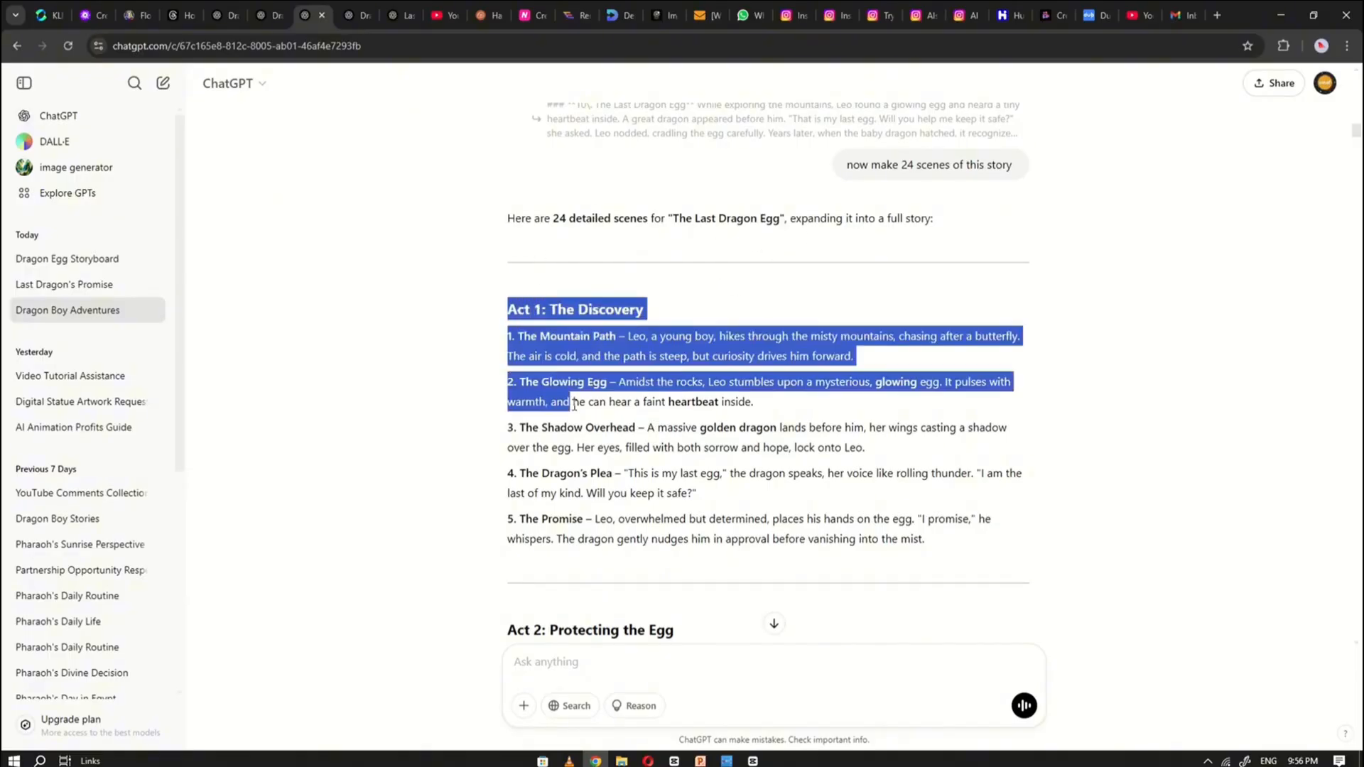
# - Switch to ChatGPT and turn the "The Last Dragon Egg" scenes into a narration with the request "write in paragharp only"
pyautogui.moveTo(574, 405); pyautogui.dragTo(665, 533)
pyautogui.click(81, 127)
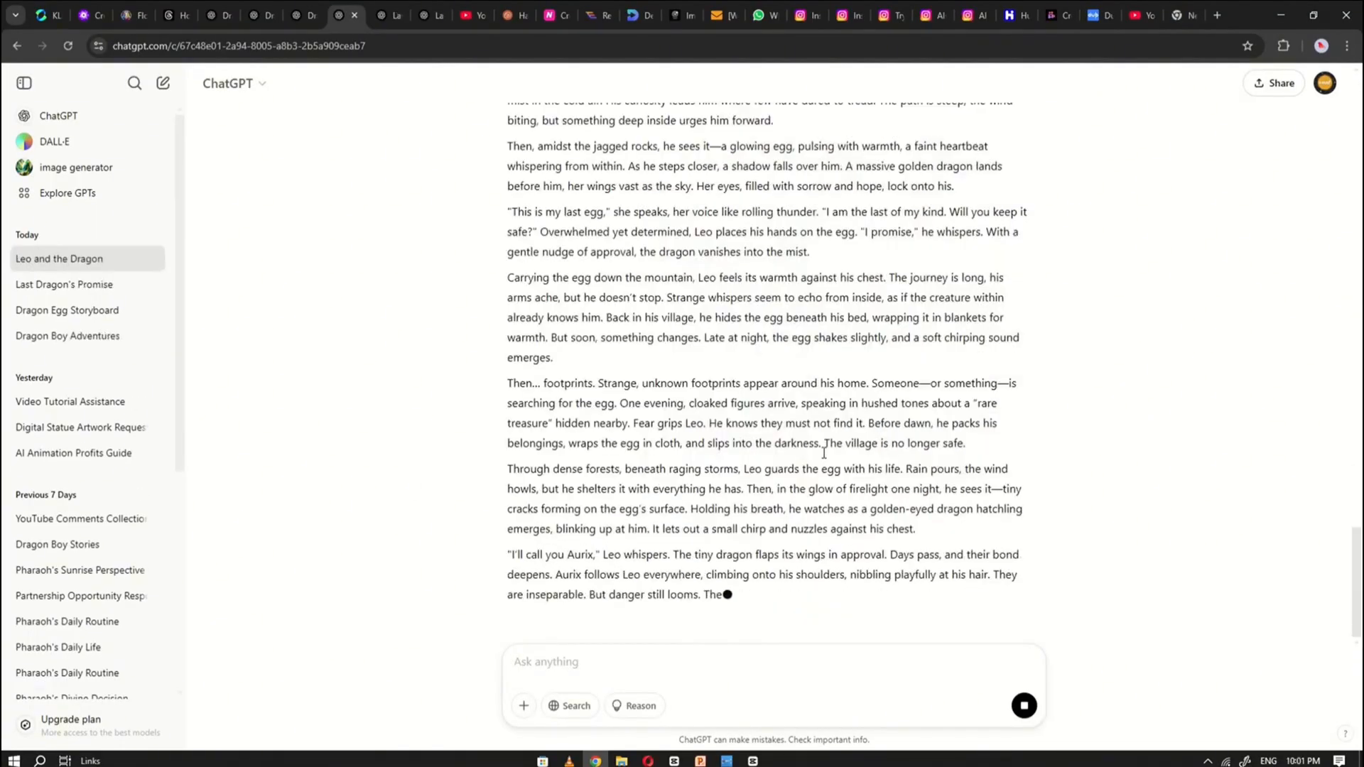
pyautogui.scroll(-2, 897, 537)
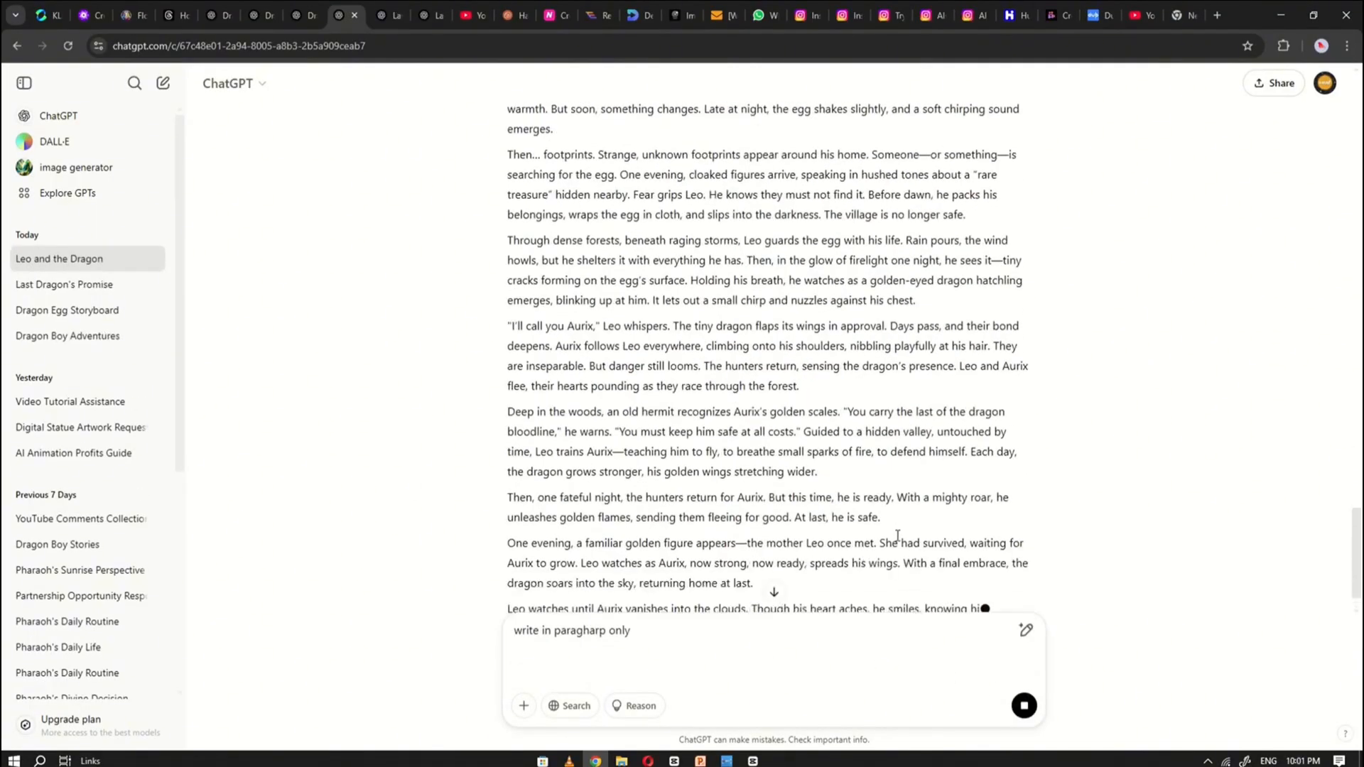
pyautogui.click(1024, 706)
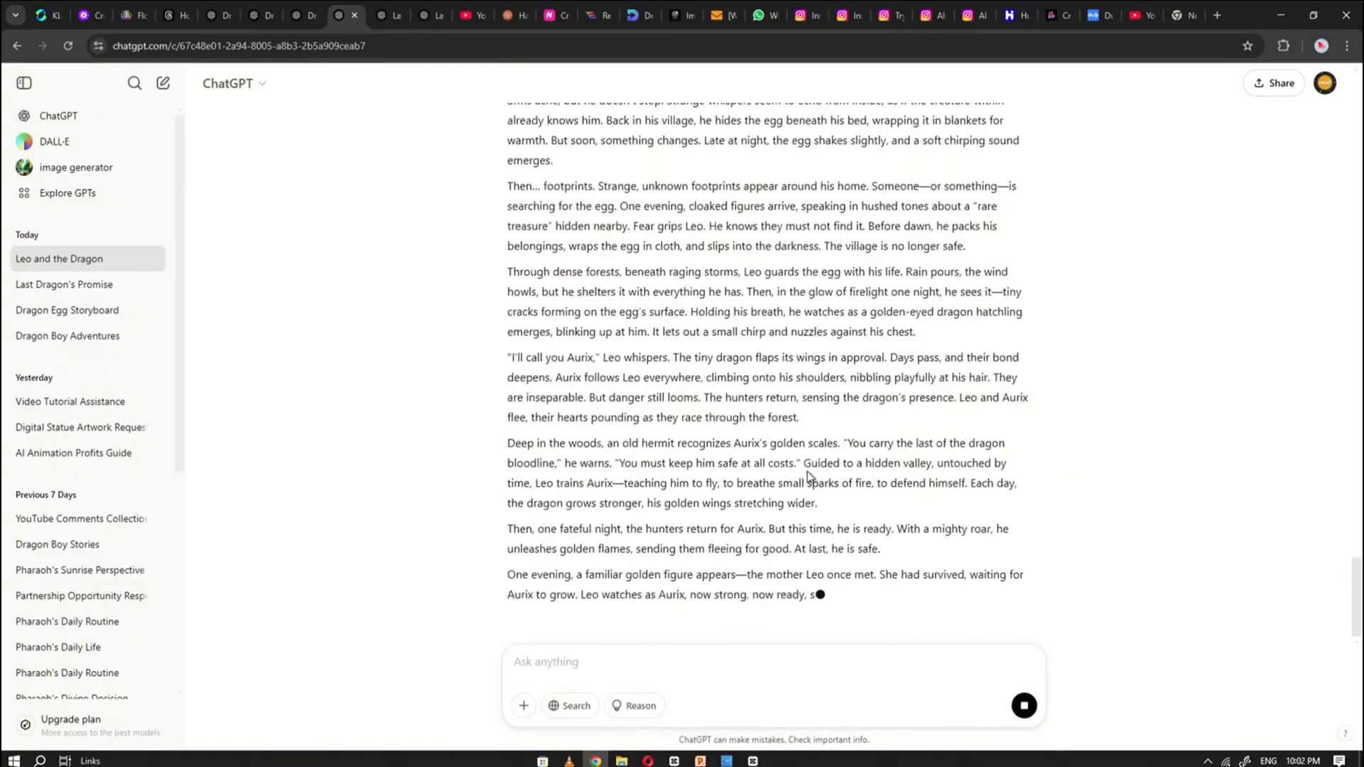
pyautogui.scroll(5, 807, 471)
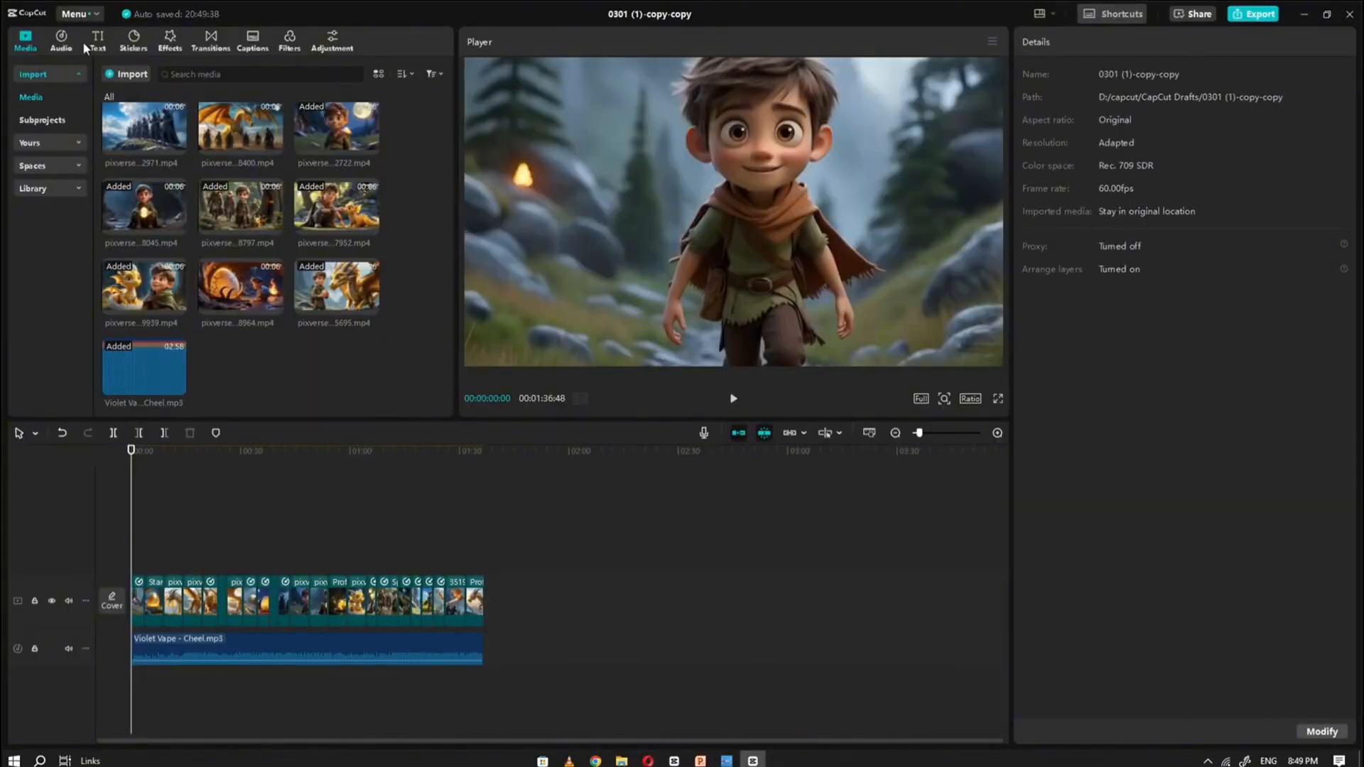
# - Add a default text at the start of the CapCut timeline and replace its content with the narration's first paragraph from ChatGPT
pyautogui.click(98, 42)
pyautogui.moveTo(136, 572); pyautogui.dragTo(138, 566)
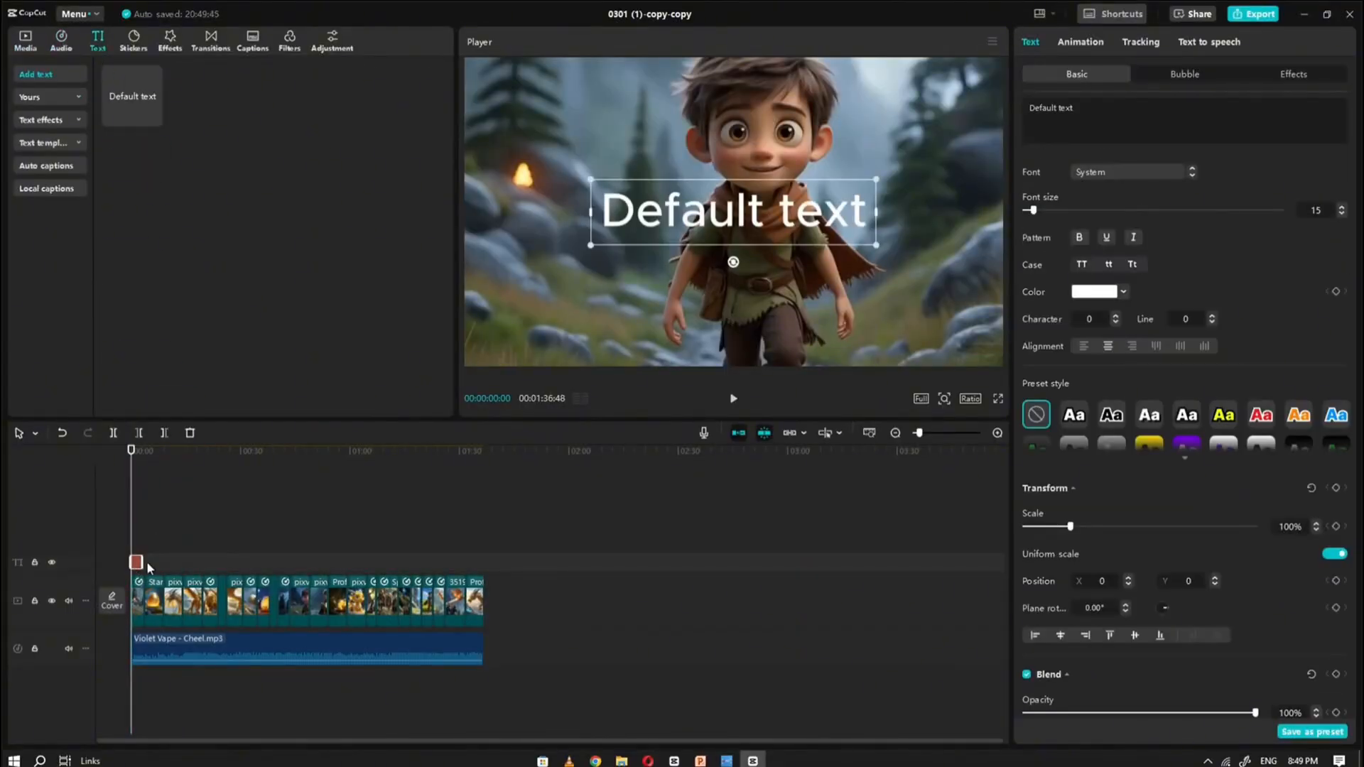
pyautogui.click(596, 761)
pyautogui.scroll(-1, 557, 395)
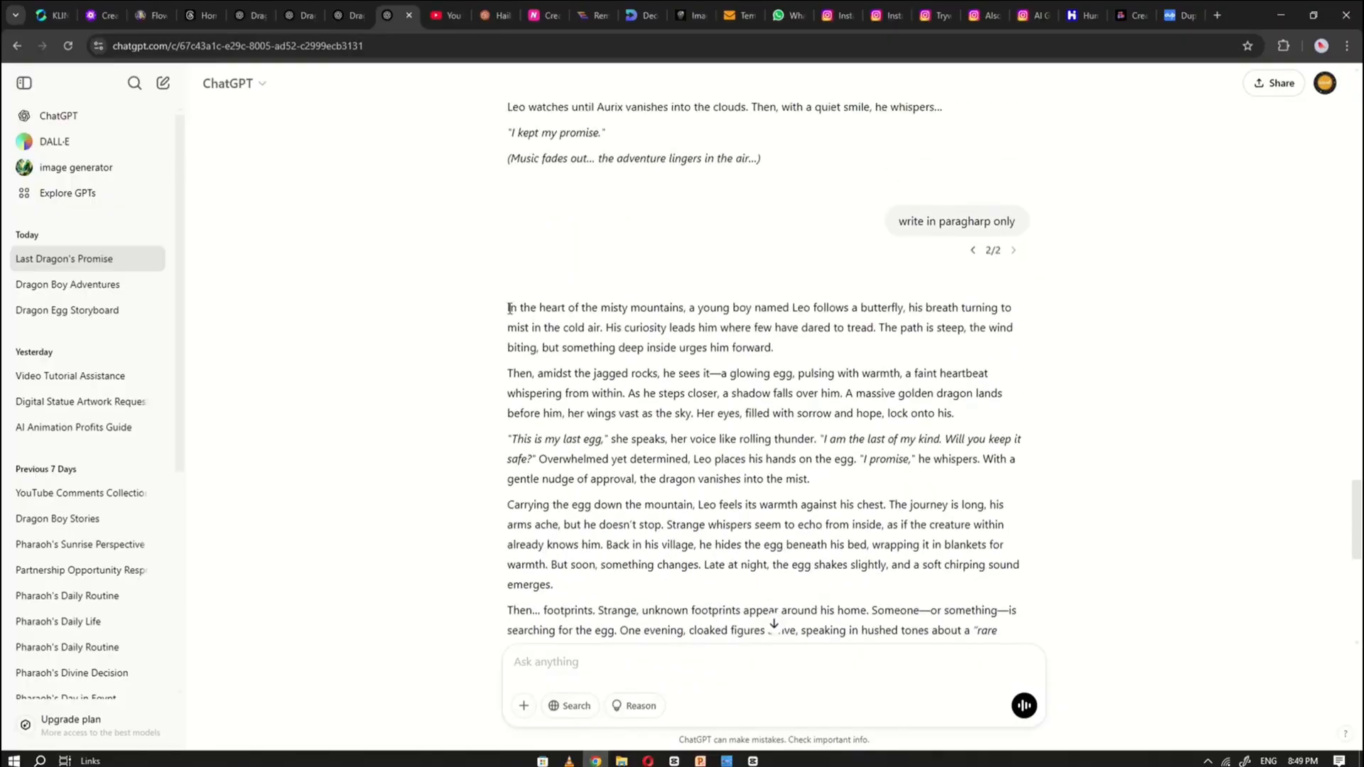
pyautogui.moveTo(507, 307); pyautogui.dragTo(795, 356)
pyautogui.hotkey('ctrl', 'c')
pyautogui.click(751, 758)
pyautogui.tripleClick(1148, 105)
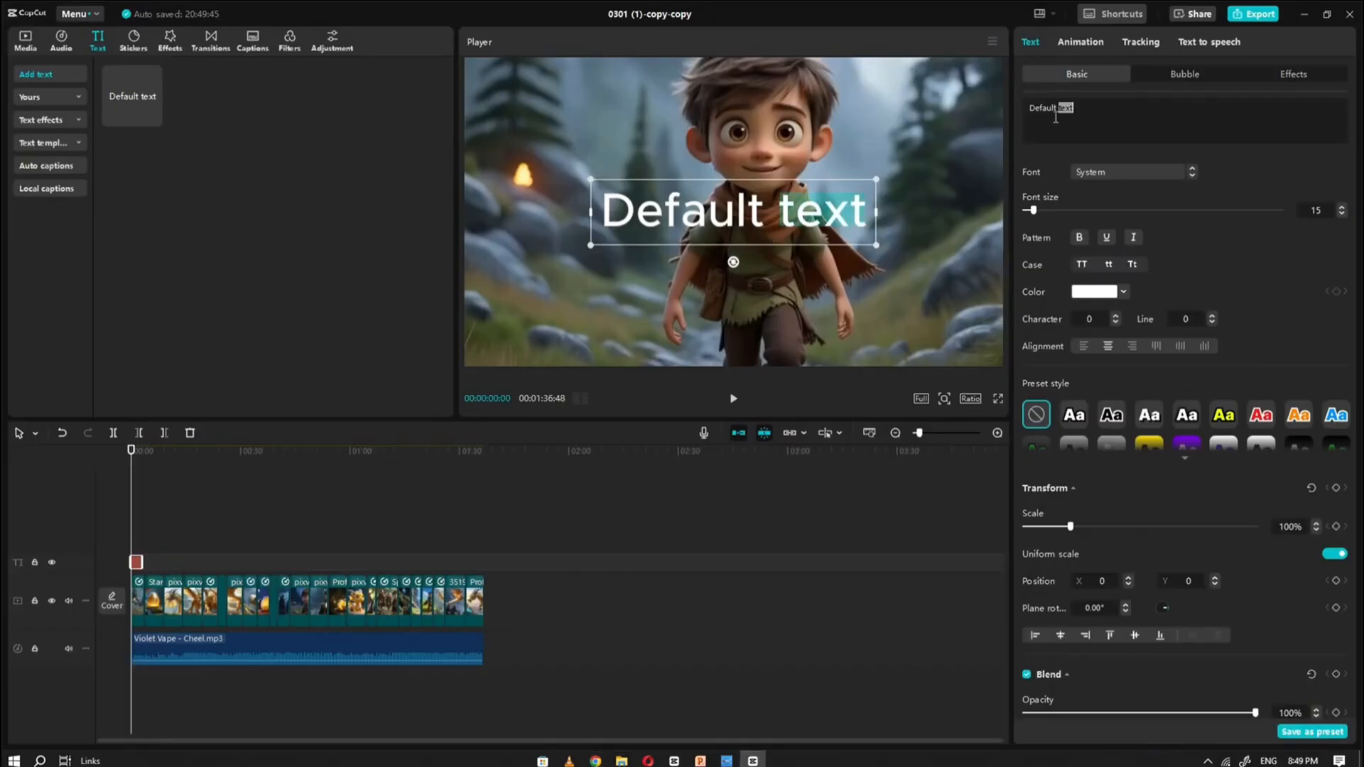
pyautogui.rightClick(1059, 146)
pyautogui.click(1080, 201)
# - Convert the first paragraph's text to speech with the Adorable Girl voice
pyautogui.click(1209, 42)
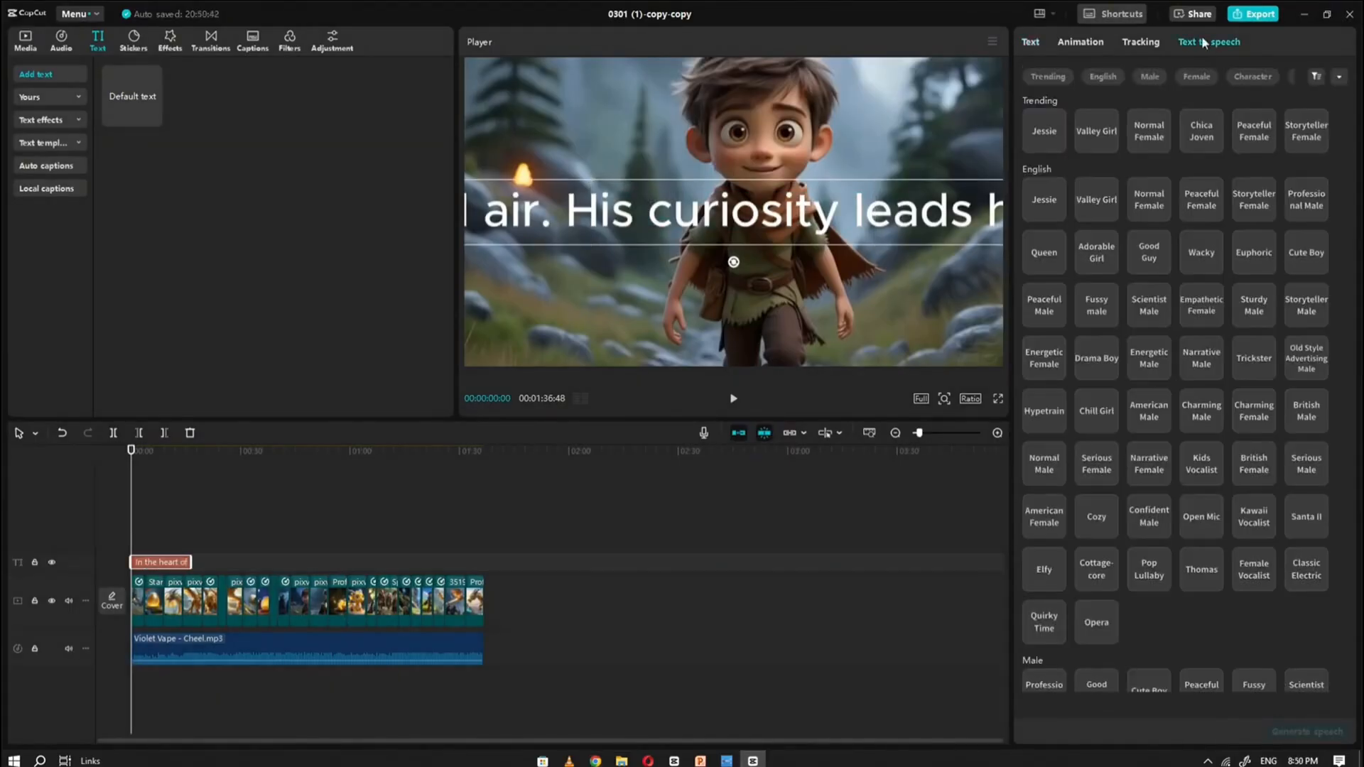
pyautogui.click(1198, 77)
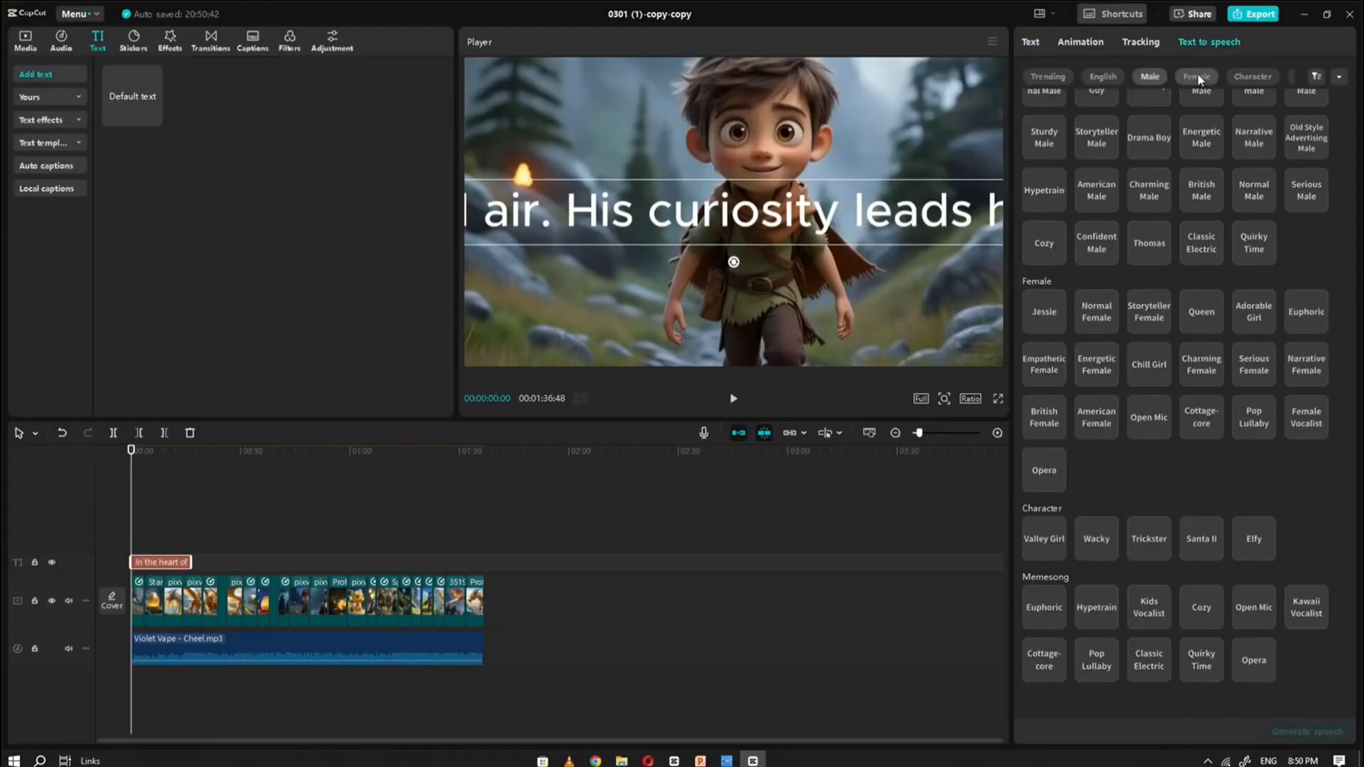
pyautogui.click(1249, 309)
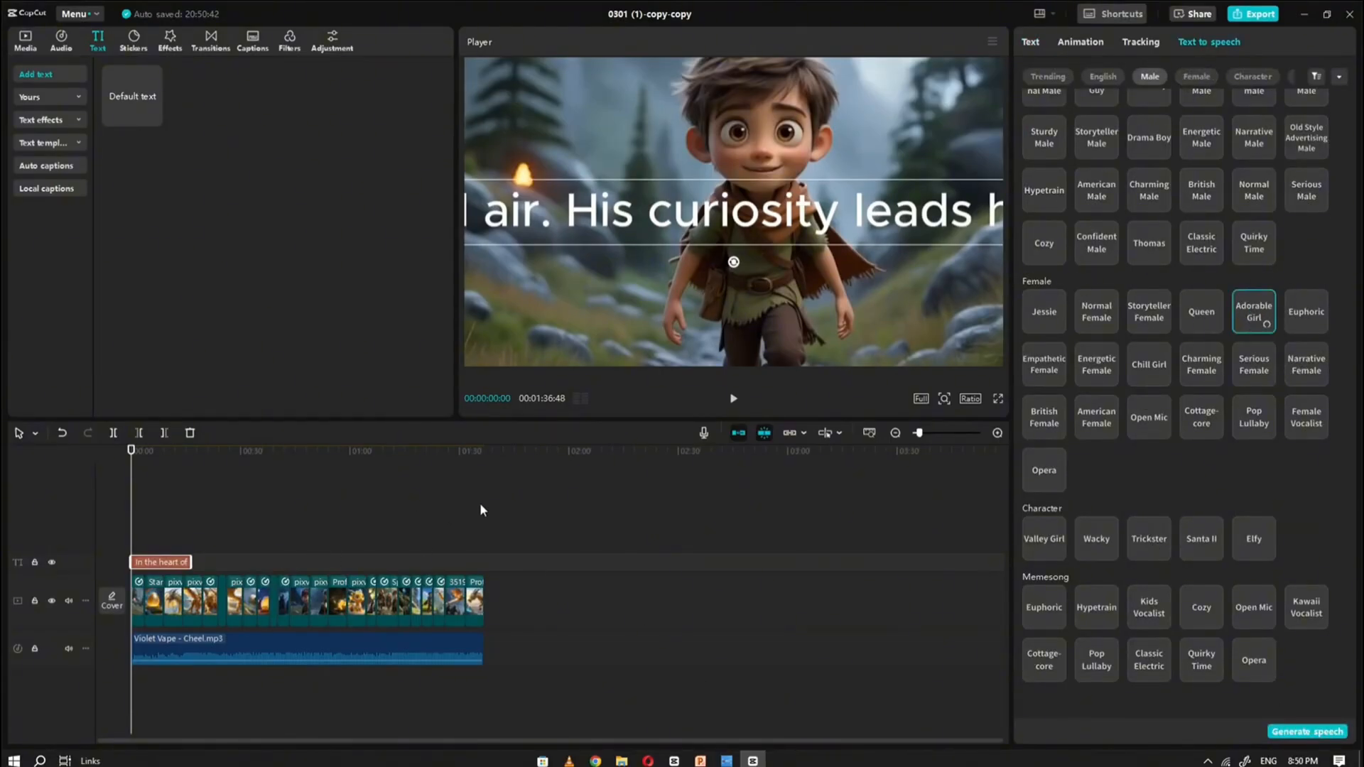
pyautogui.click(1292, 731)
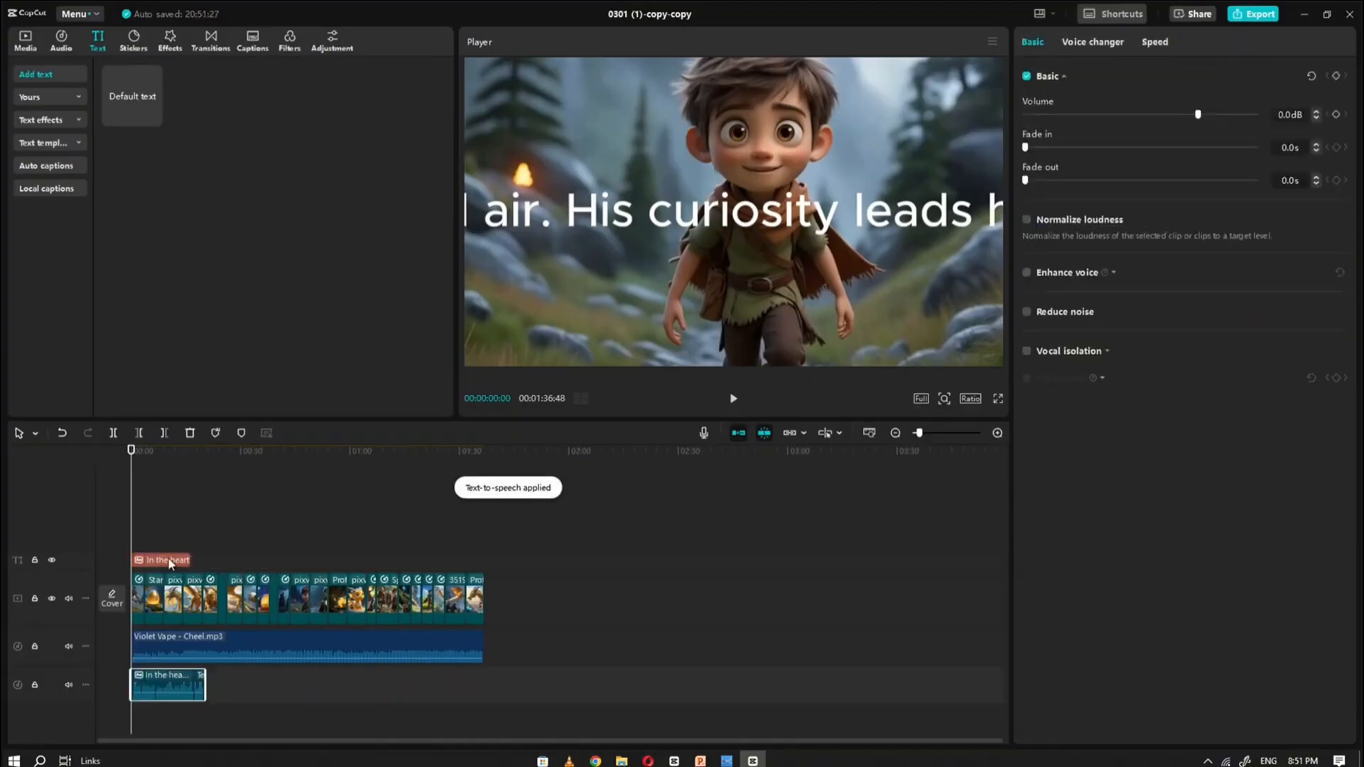
# - Move the text clip past the first narration and set up text to speech for the second paragraph
pyautogui.moveTo(169, 562); pyautogui.dragTo(240, 561)
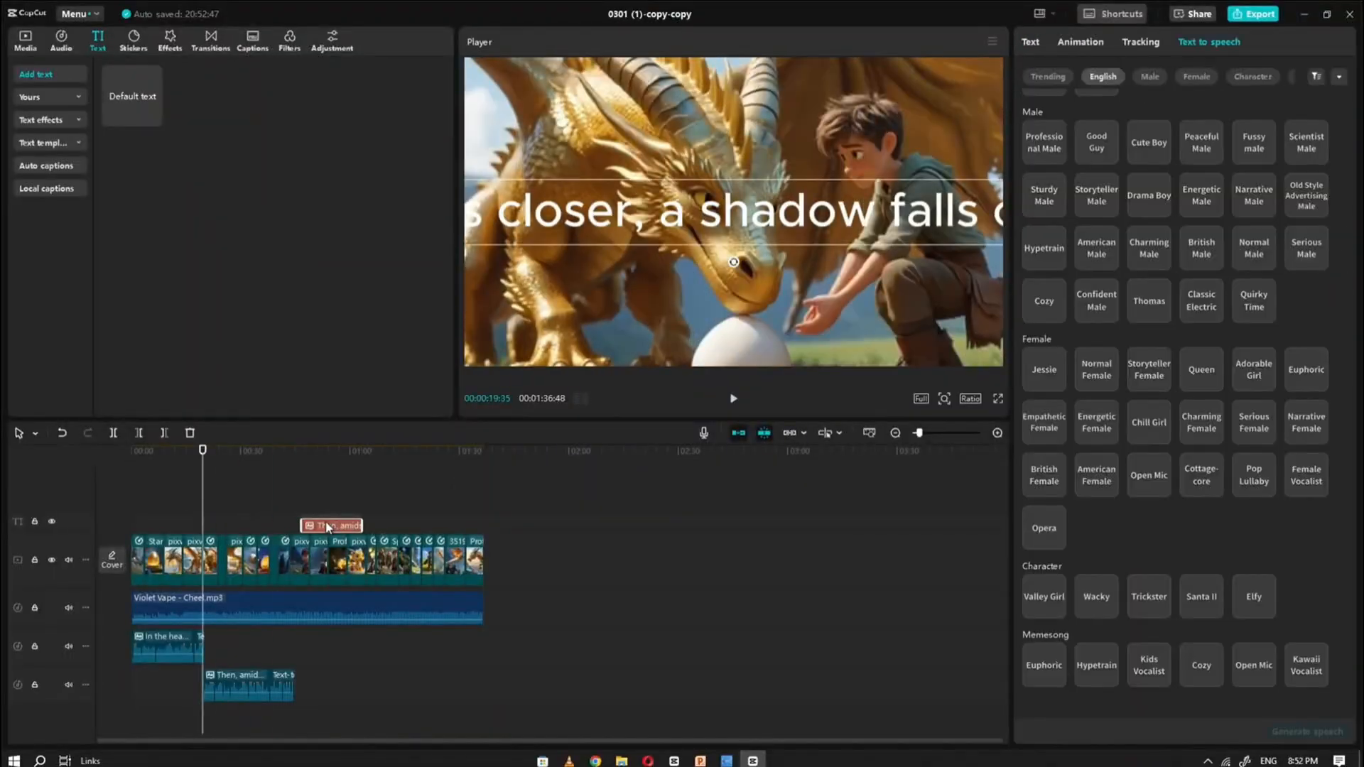
pyautogui.click(1209, 41)
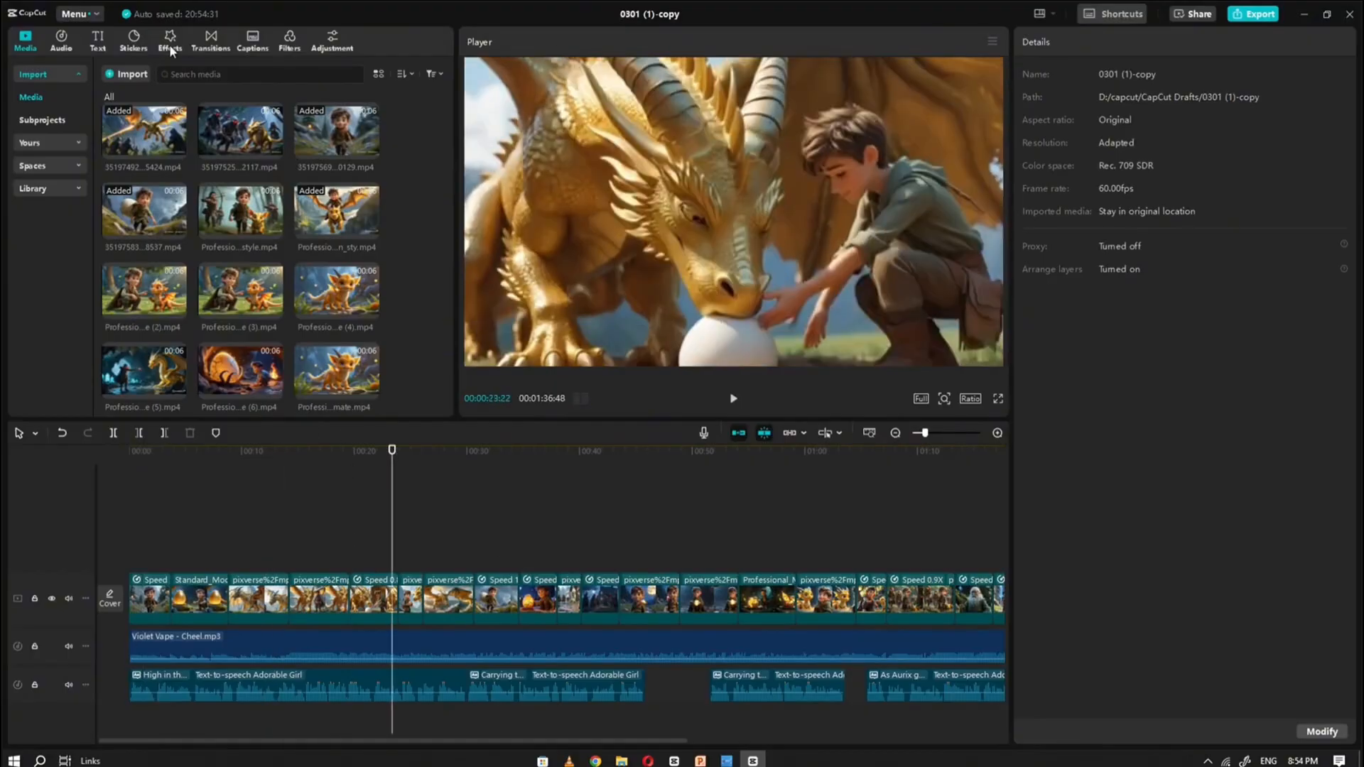
# - Add captions to the narration from the Word caption templates and preview the video from its start
pyautogui.click(252, 41)
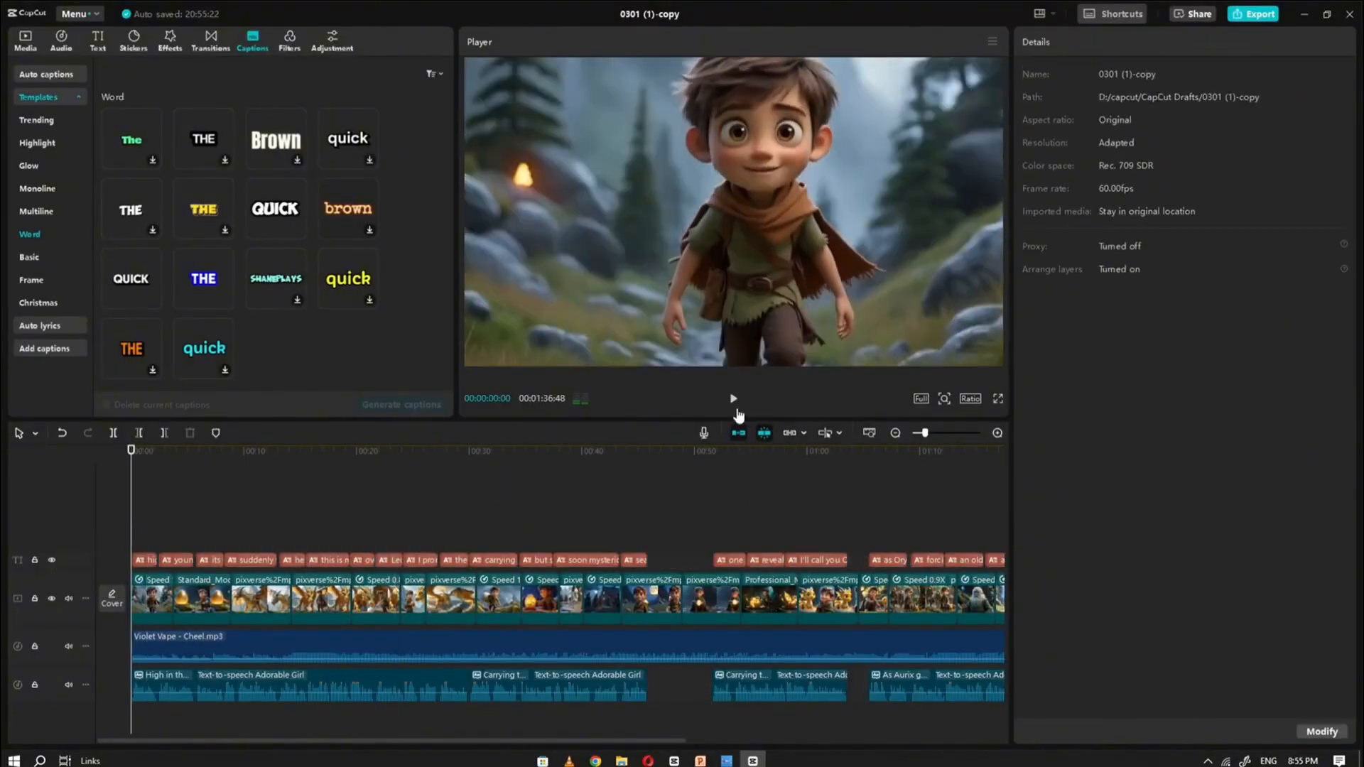
pyautogui.click(735, 400)
pyautogui.scroll(-2, 646, 491)
pyautogui.moveTo(189, 521); pyautogui.dragTo(694, 514)
# - Export the video as a 4K HEVC mp4 at 60fps
pyautogui.click(1254, 14)
pyautogui.click(812, 590)
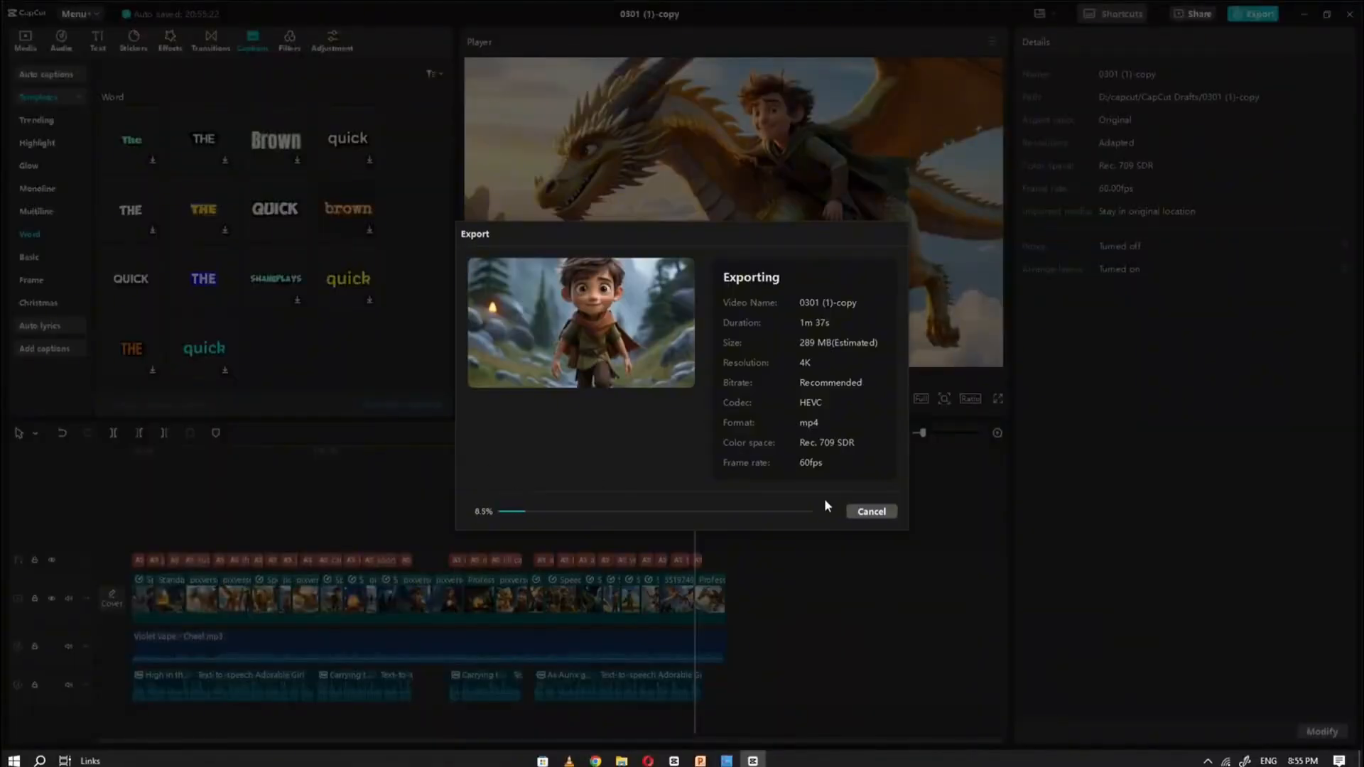